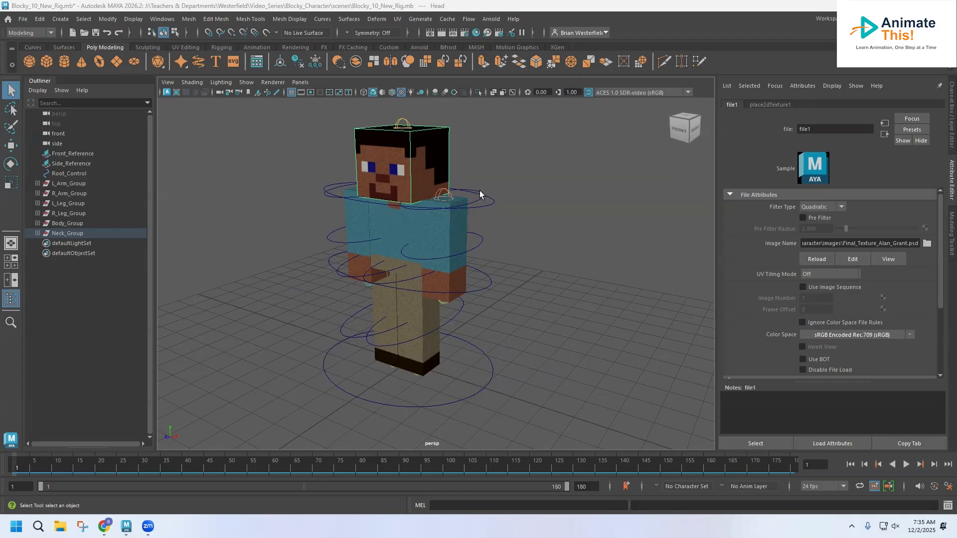
- Try rotating the left arm control forward and back about its X axis, and undo the rotations
{"action": "left_click", "coordinate": [479, 192]}
{"action": "left_click", "coordinate": [477, 193]}
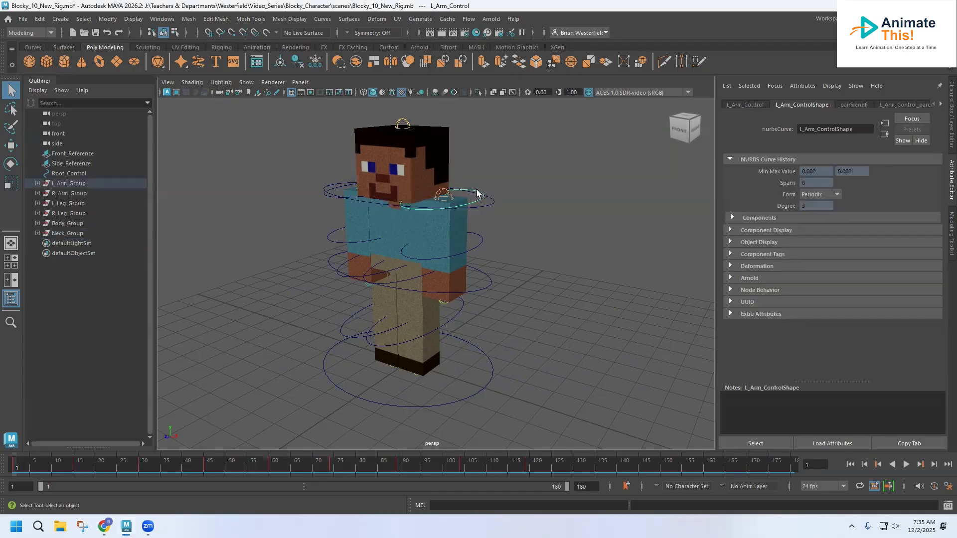
{"action": "left_click", "coordinate": [10, 163]}
{"action": "mouse_move", "coordinate": [421, 173]}
{"action": "left_mouse_down"}
{"action": "mouse_move", "coordinate": [429, 160]}
{"action": "mouse_move", "coordinate": [406, 172]}
{"action": "left_mouse_up"}
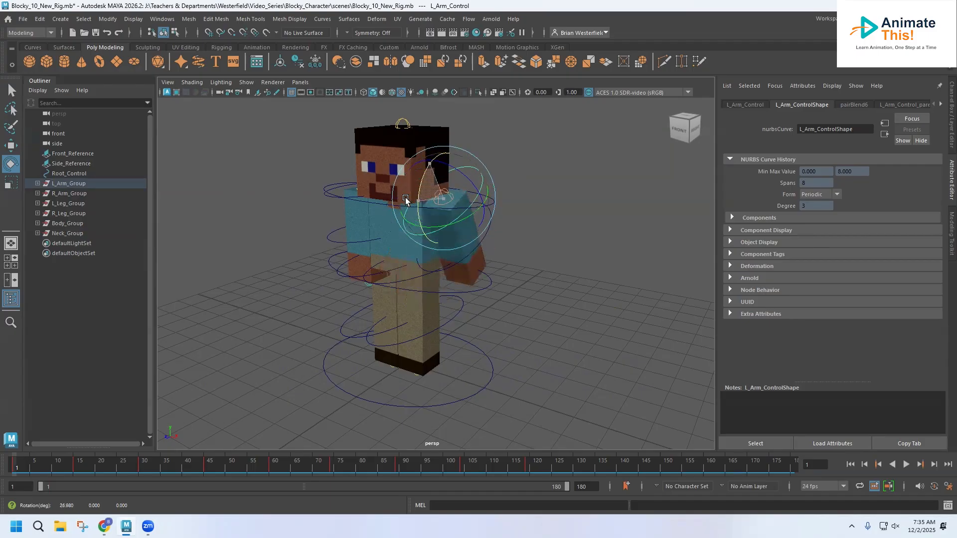
{"action": "key", "text": "ctrl+z"}
{"action": "key", "text": "ctrl+z"}
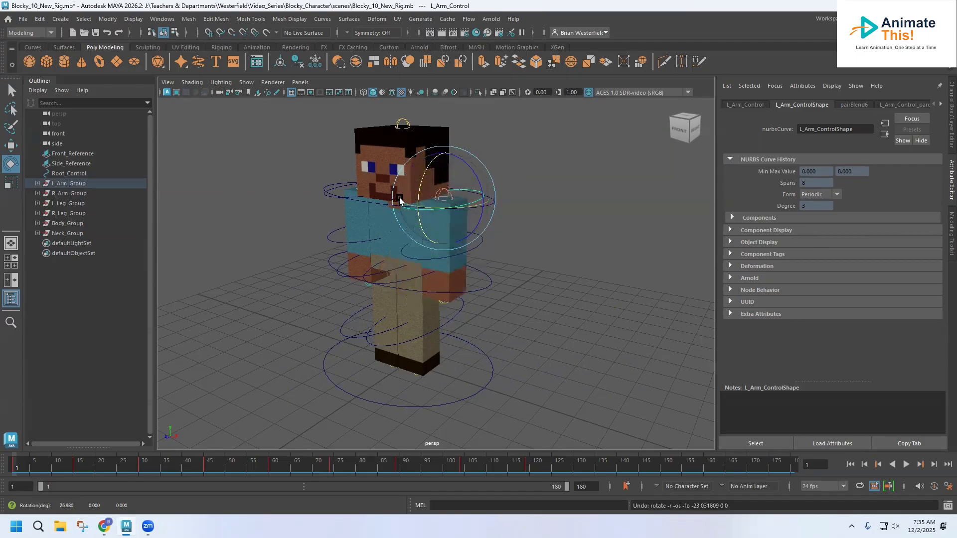
- Try rotating the right leg control about 12 degrees around its X axis, and undo the rotation
{"action": "left_click", "coordinate": [365, 271]}
{"action": "left_click", "coordinate": [298, 276]}
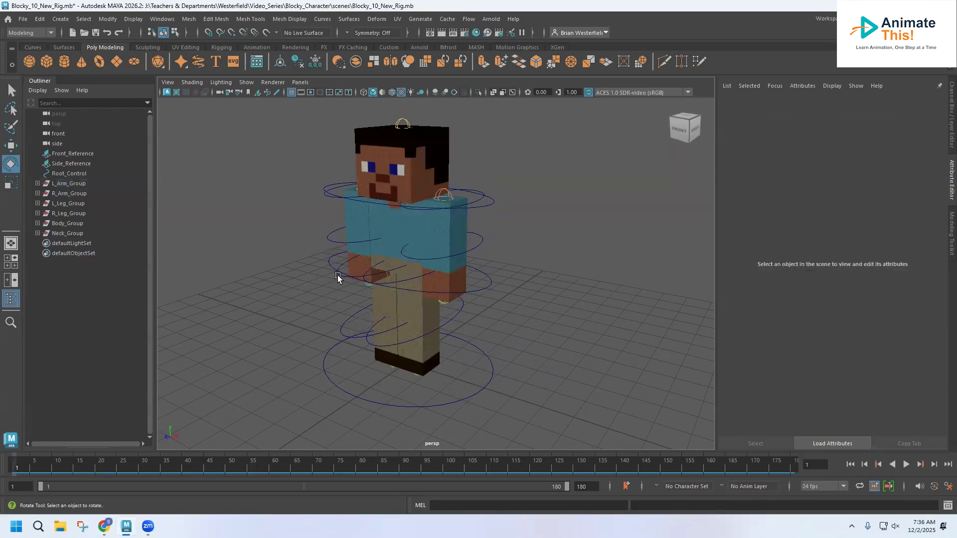
{"action": "left_click", "coordinate": [338, 277]}
{"action": "mouse_move", "coordinate": [362, 248]}
{"action": "left_mouse_down"}
{"action": "mouse_move", "coordinate": [371, 242]}
{"action": "mouse_move", "coordinate": [357, 252]}
{"action": "mouse_move", "coordinate": [359, 237]}
{"action": "mouse_move", "coordinate": [353, 260]}
{"action": "left_mouse_up"}
{"action": "key", "text": "ctrl+z"}
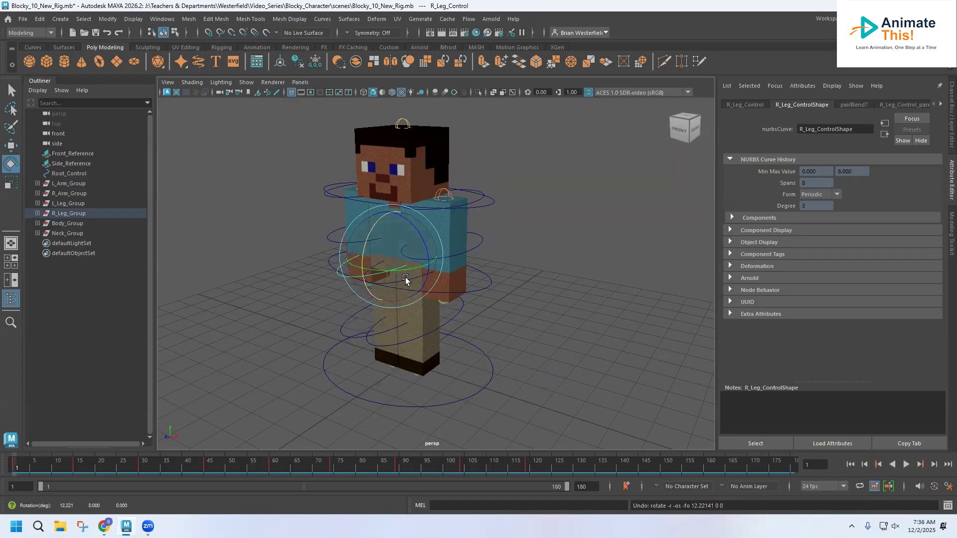
- Try bending the left knee control about 45 degrees and raising the forearm with the left elbow control, and undo both rotations
{"action": "left_click", "coordinate": [454, 319]}
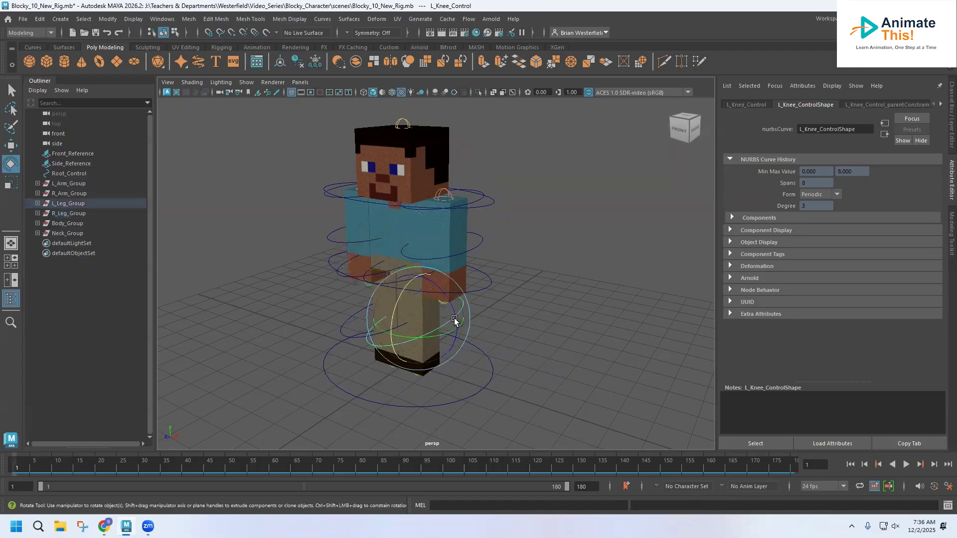
{"action": "left_click_drag", "start_coordinate": [400, 294], "coordinate": [390, 333]}
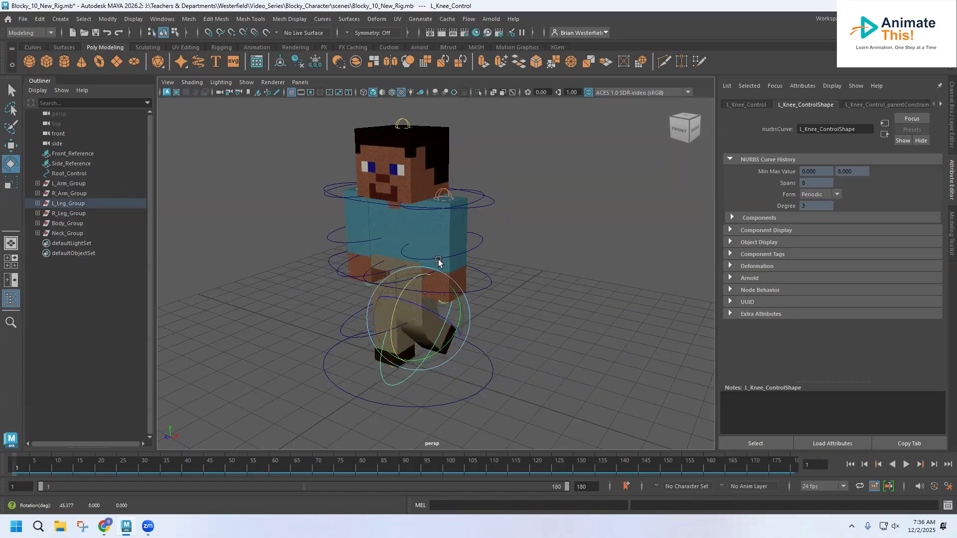
{"action": "left_click", "coordinate": [480, 243]}
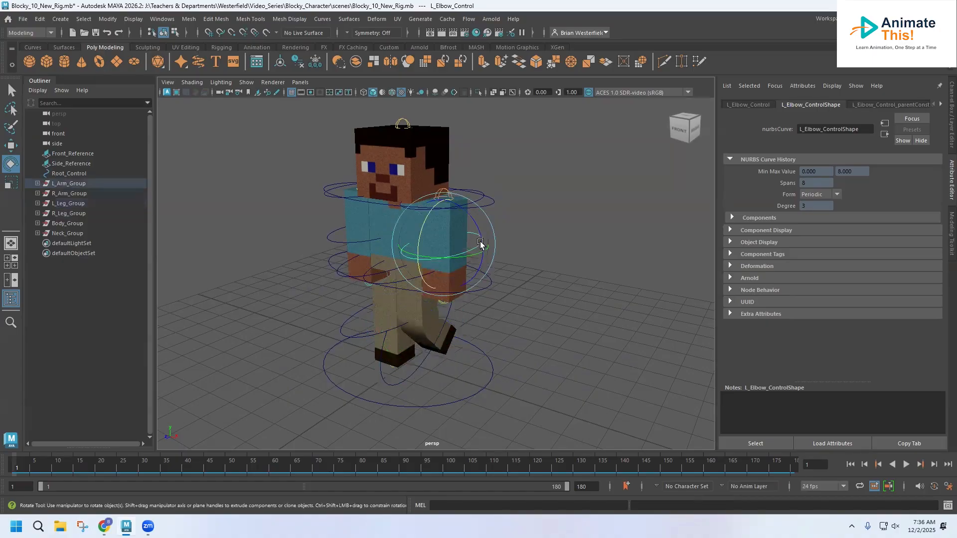
{"action": "left_click_drag", "start_coordinate": [423, 224], "coordinate": [447, 201]}
{"action": "left_click_drag", "start_coordinate": [445, 259], "coordinate": [447, 239], "text": "alt"}
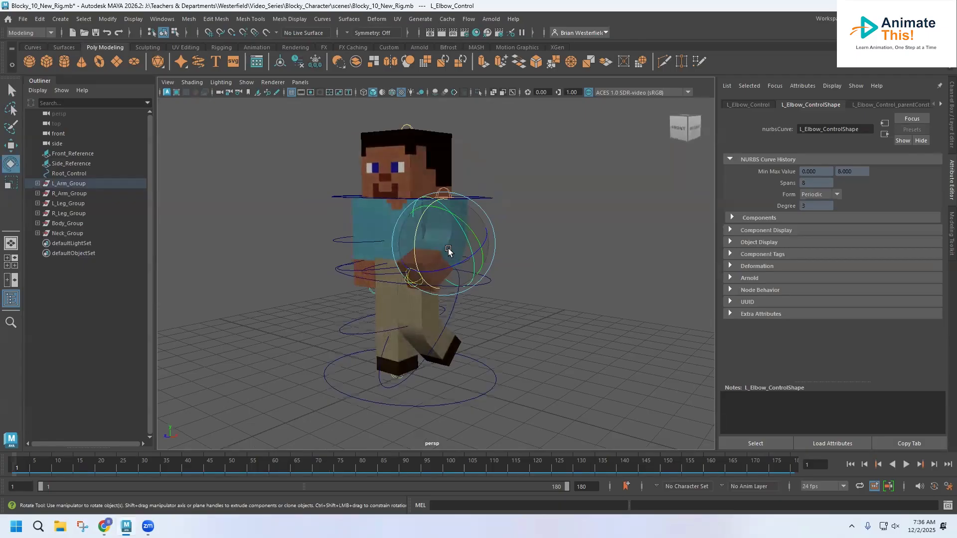
{"action": "key", "text": "ctrl+z"}
{"action": "key", "text": "ctrl+z"}
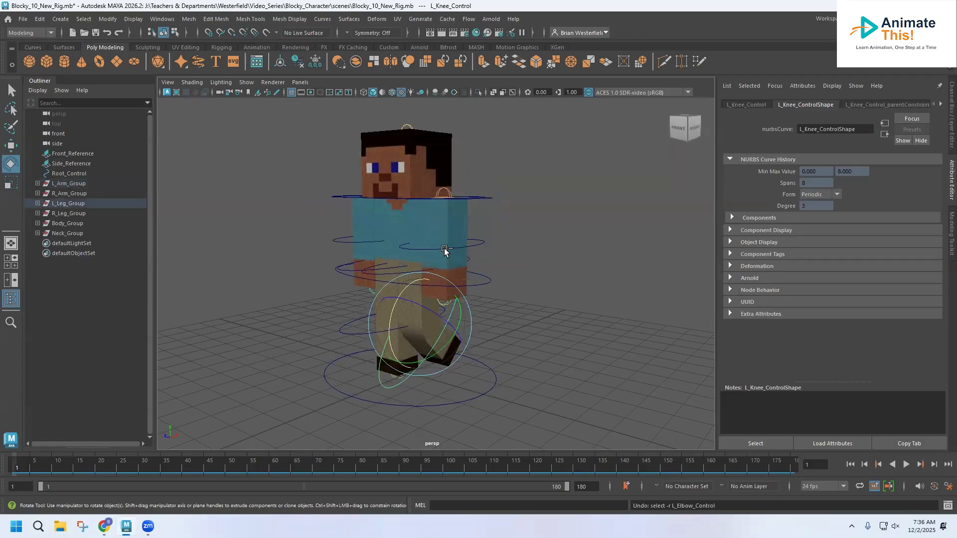
{"action": "key", "text": "ctrl+z"}
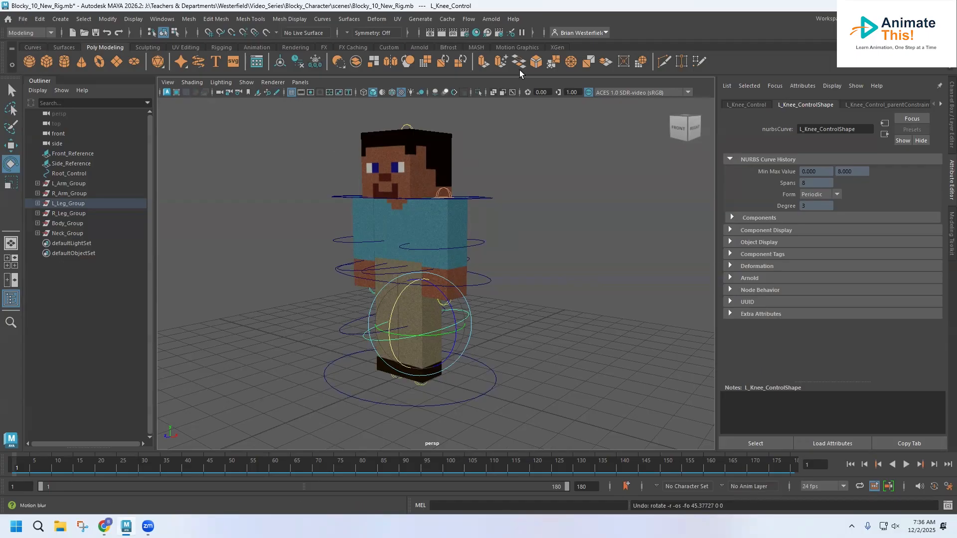
- Open the scene Blocky_7.mb from the scenes folder without saving changes to the current scene
{"action": "left_click", "coordinate": [23, 20]}
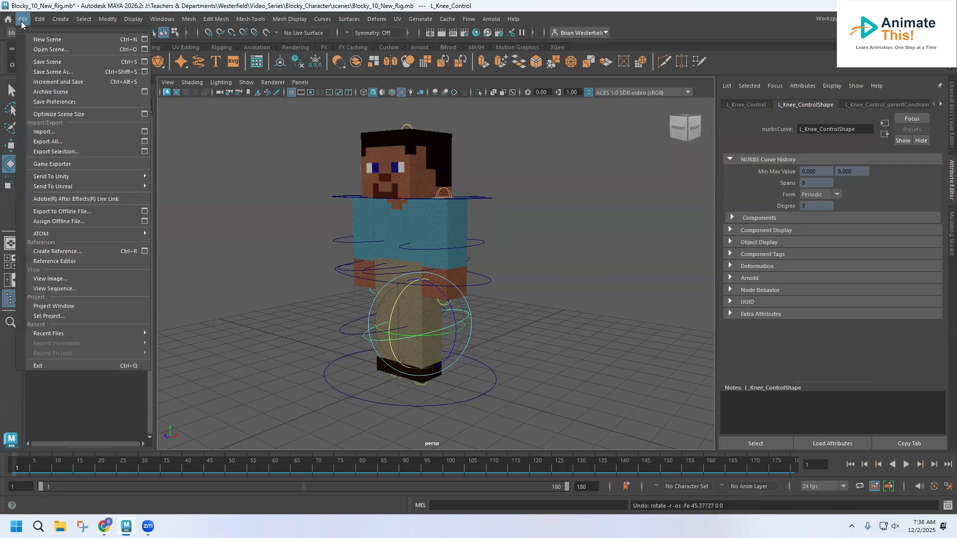
{"action": "left_click", "coordinate": [42, 51]}
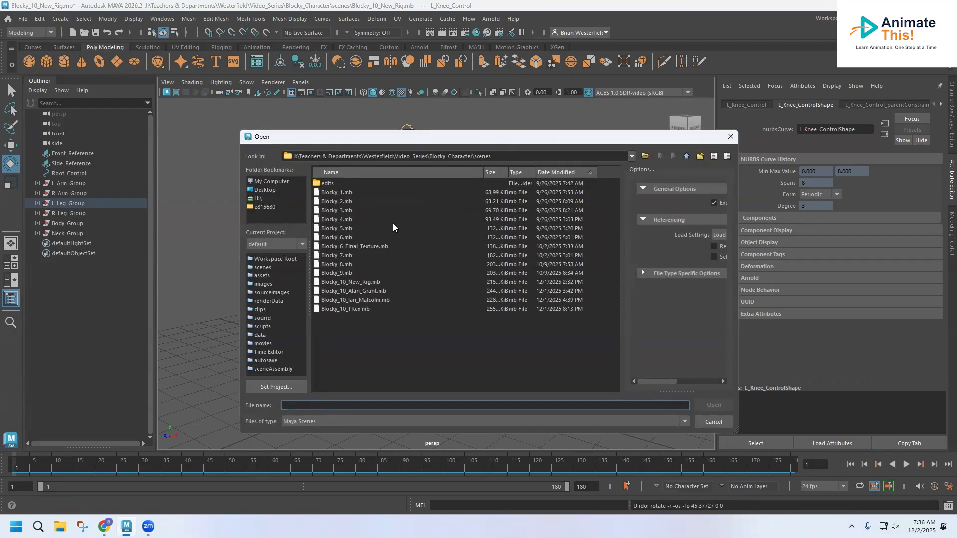
{"action": "double_click", "coordinate": [332, 256]}
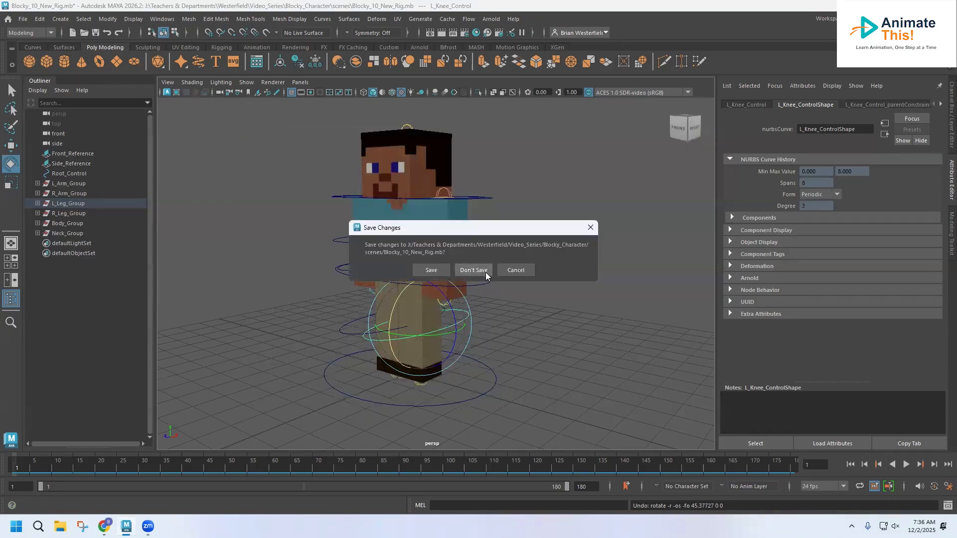
{"action": "left_click", "coordinate": [484, 272]}
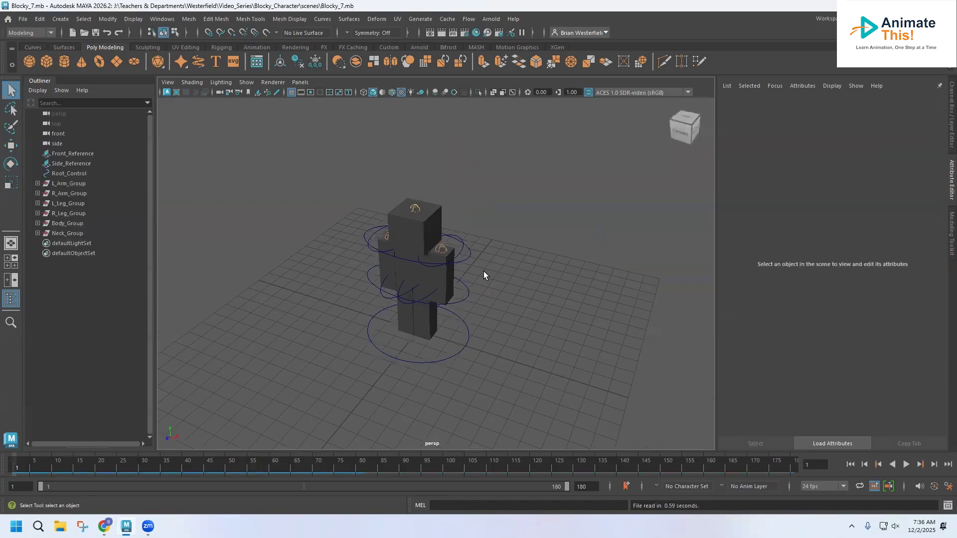
- Try rotating the left arm control about 30 degrees around its X axis, undo the rotation and clear the selection
{"action": "left_click", "coordinate": [458, 234]}
{"action": "left_click", "coordinate": [11, 163]}
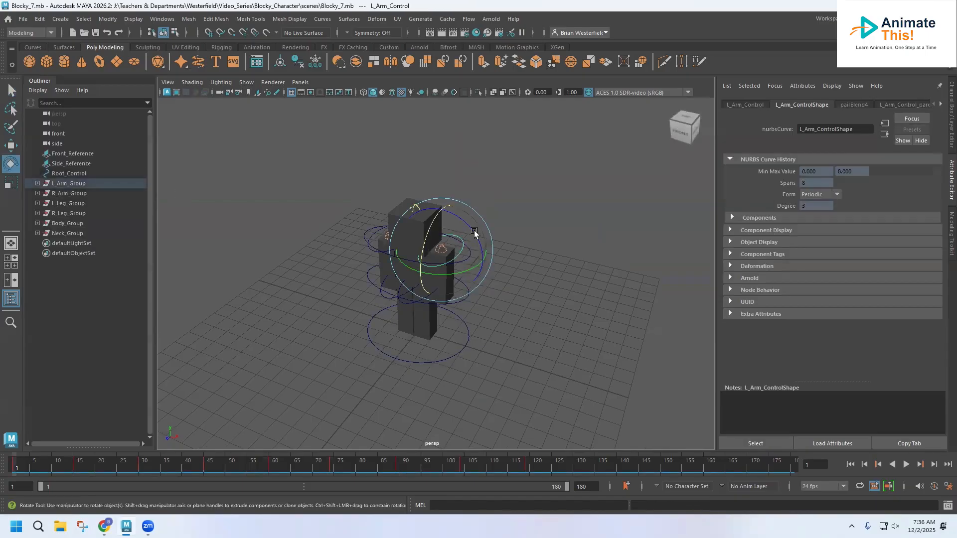
{"action": "left_click_drag", "start_coordinate": [435, 234], "coordinate": [430, 215]}
{"action": "key", "text": "ctrl+z"}
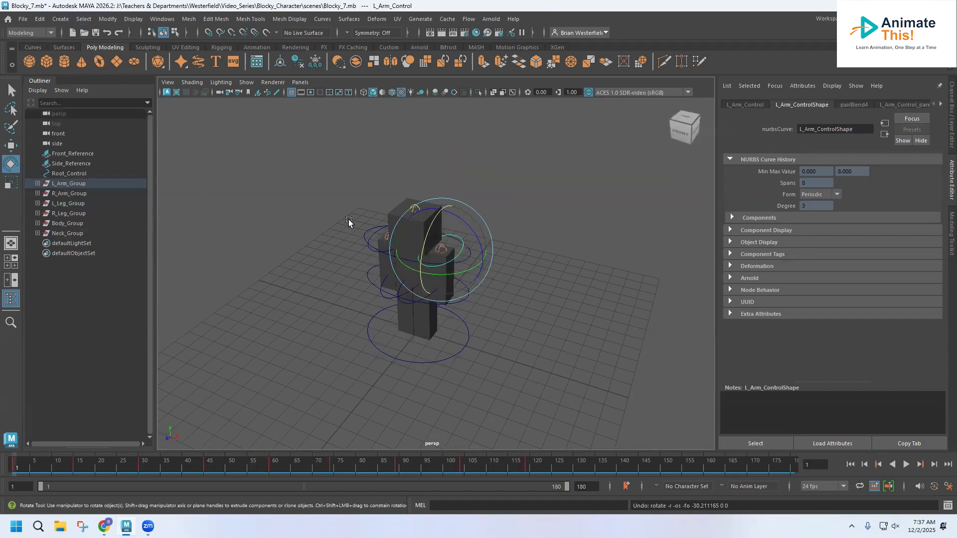
{"action": "left_click", "coordinate": [505, 207]}
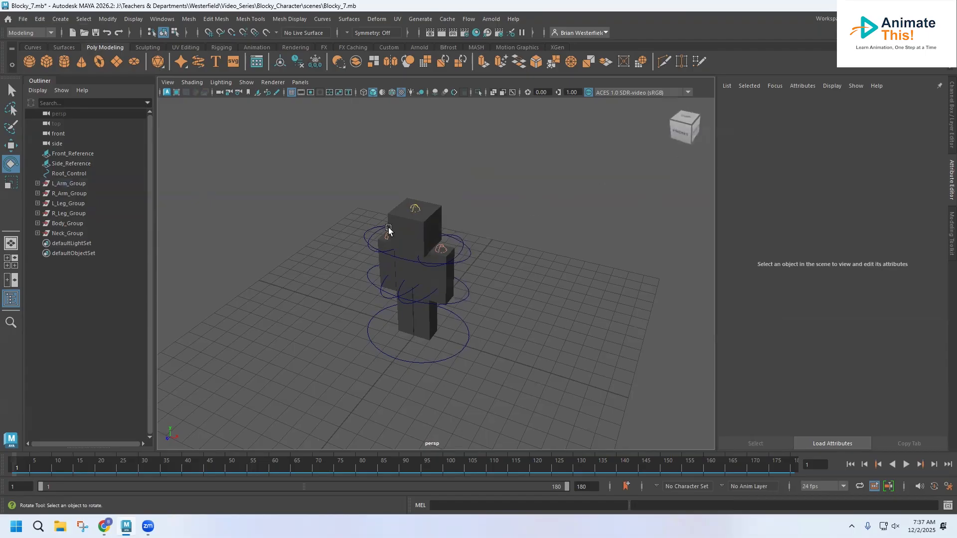
- Reload the Final_Texture_Update.psd image feeding the color of the head's Character_Texture material
{"action": "left_click", "coordinate": [441, 212]}
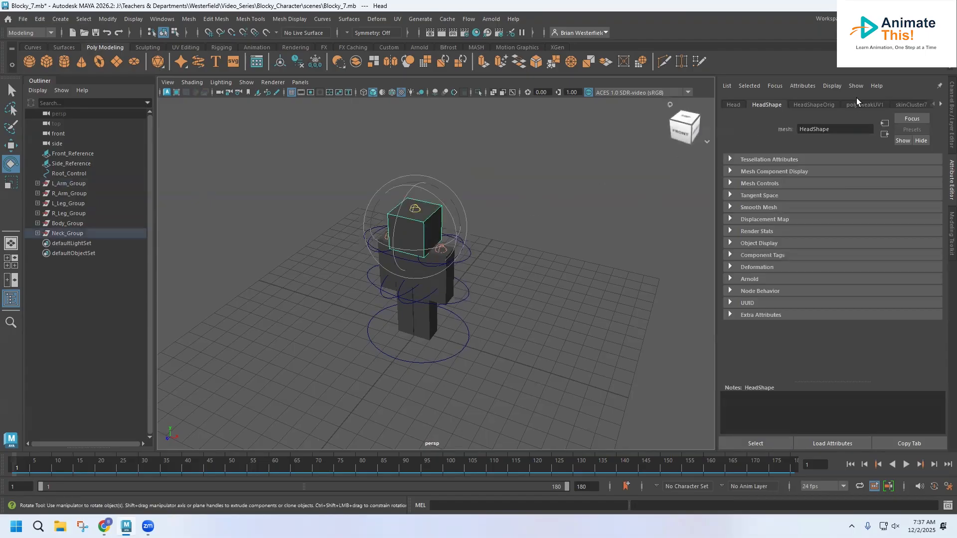
{"action": "left_click", "coordinate": [939, 103]}
{"action": "left_click", "coordinate": [940, 103]}
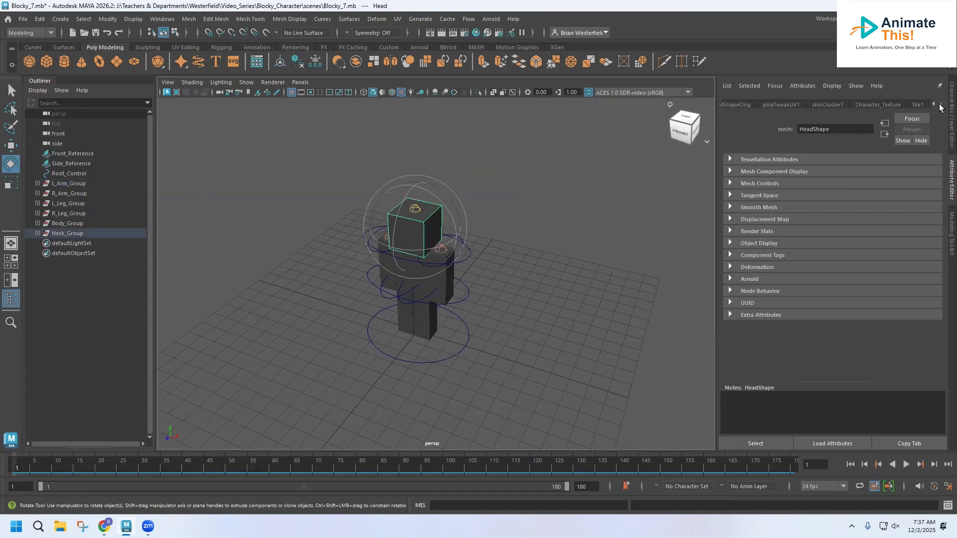
{"action": "left_click", "coordinate": [888, 107]}
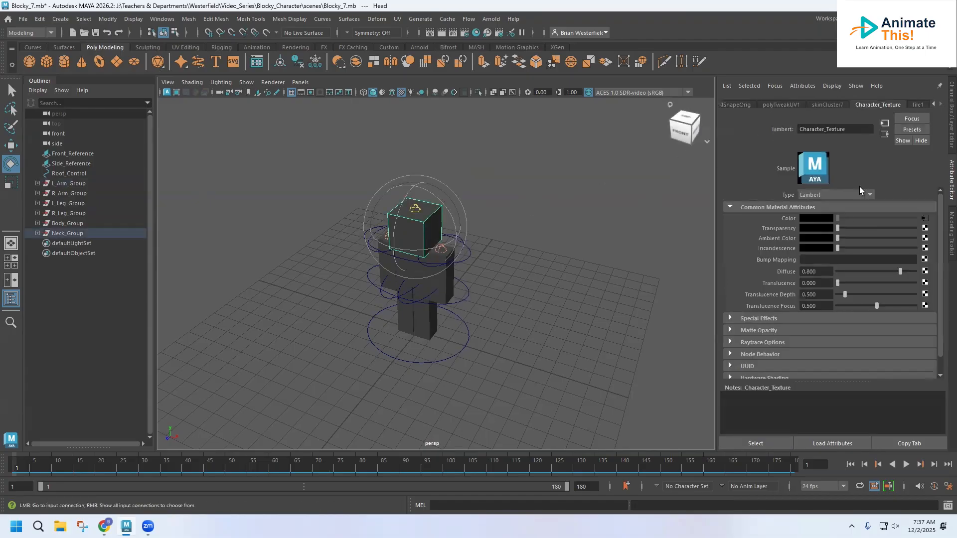
{"action": "left_click", "coordinate": [925, 219]}
{"action": "left_click", "coordinate": [820, 262]}
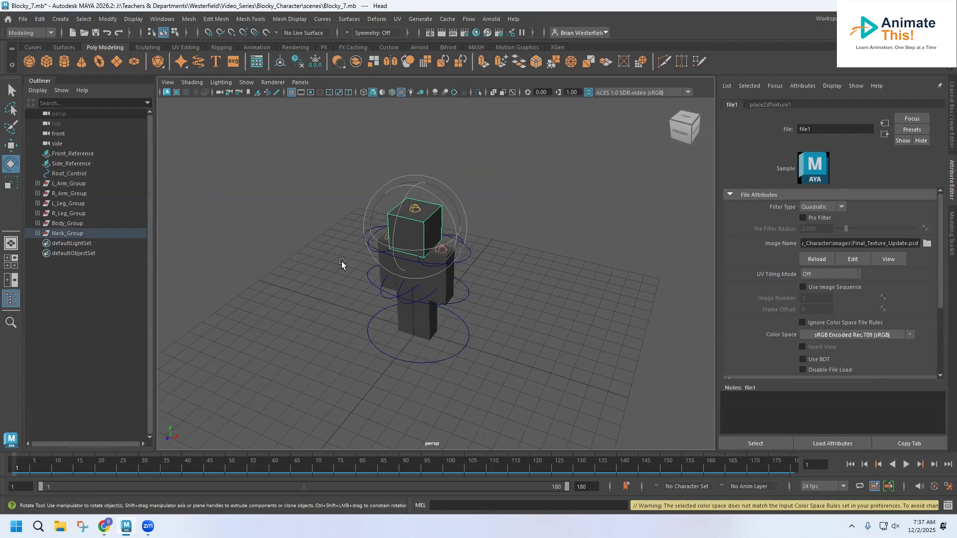
- Check the texture on the right arm and right leg, and turn on X-Ray Joints for the perspective view
{"action": "scroll", "coordinate": [342, 261], "scroll_direction": "up", "scroll_amount": 5}
{"action": "left_click_drag", "start_coordinate": [358, 294], "coordinate": [344, 196], "text": "alt"}
{"action": "left_click", "coordinate": [344, 196]}
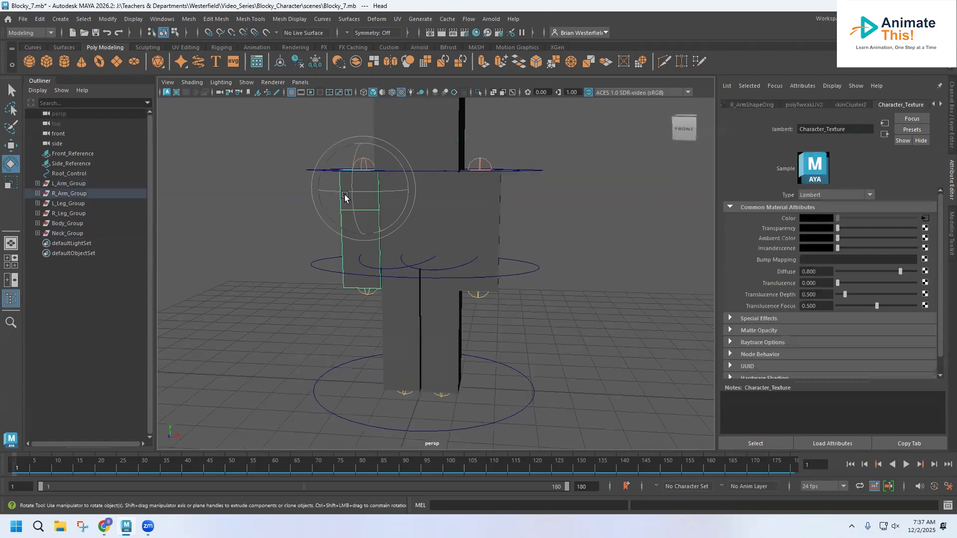
{"action": "left_click", "coordinate": [392, 343]}
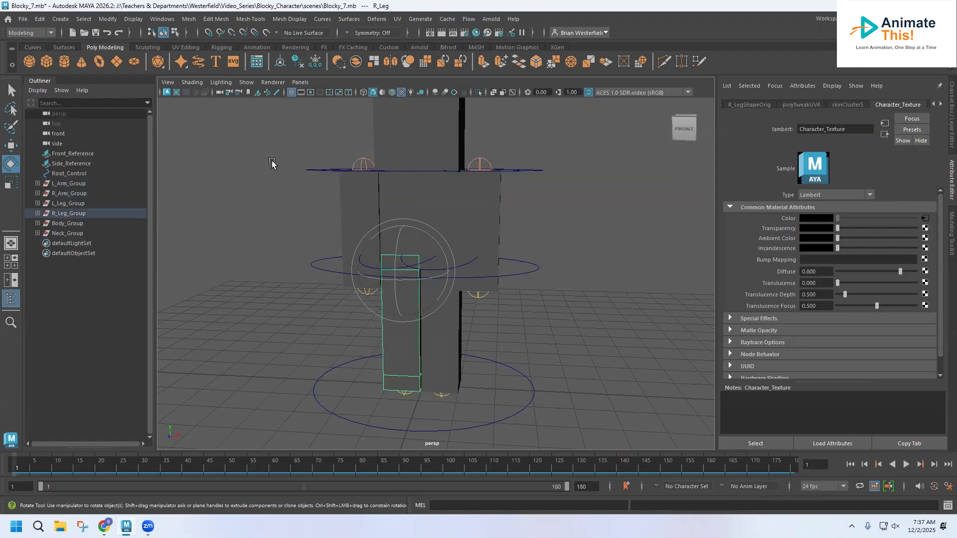
{"action": "left_click_drag", "start_coordinate": [314, 169], "coordinate": [279, 177], "text": "alt"}
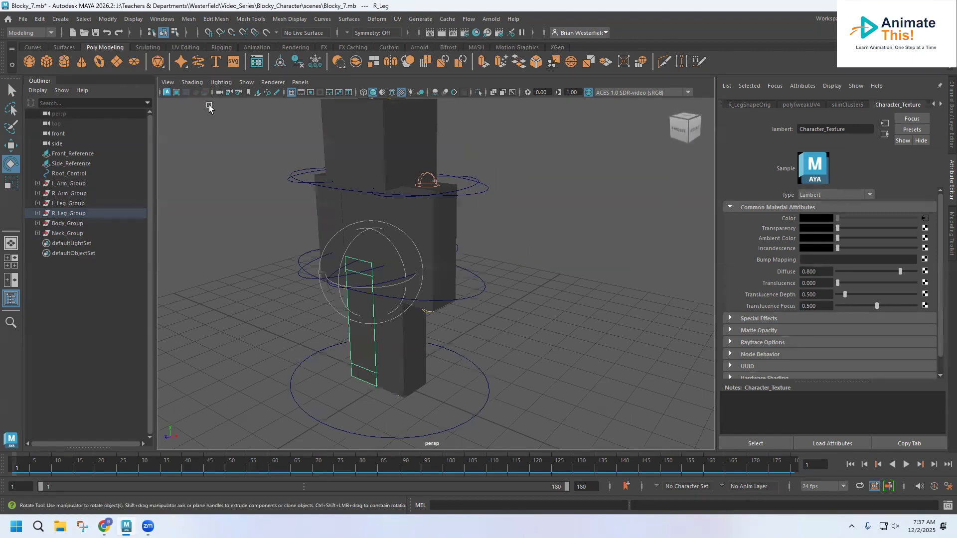
{"action": "left_click", "coordinate": [193, 87]}
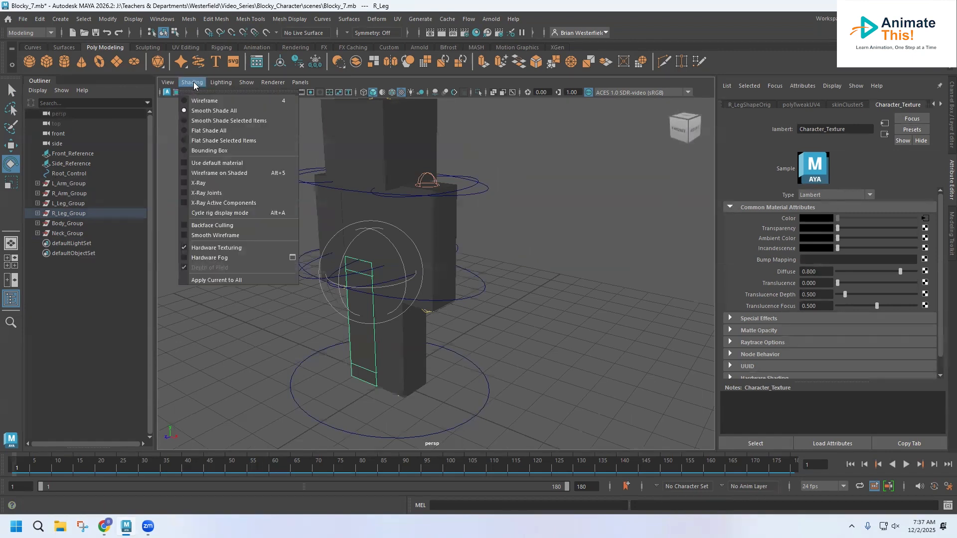
{"action": "left_click", "coordinate": [209, 195]}
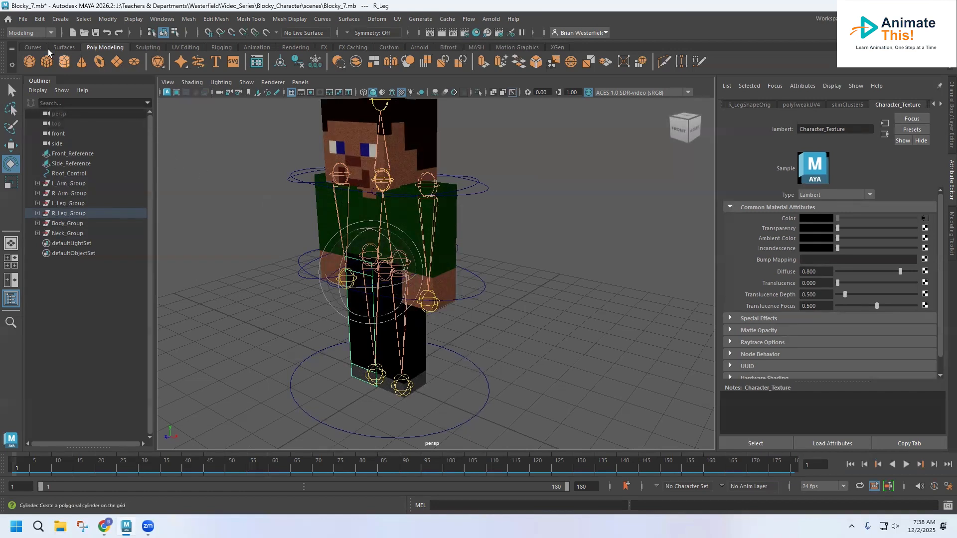
- Save the scene under the new name Blocky_10.mb in the scenes folder
{"action": "left_click", "coordinate": [27, 19]}
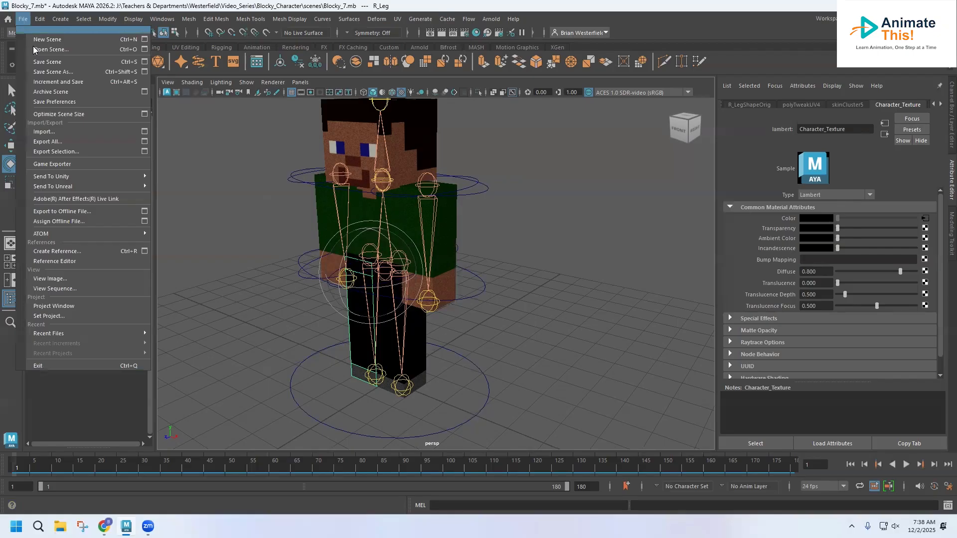
{"action": "left_click", "coordinate": [50, 80]}
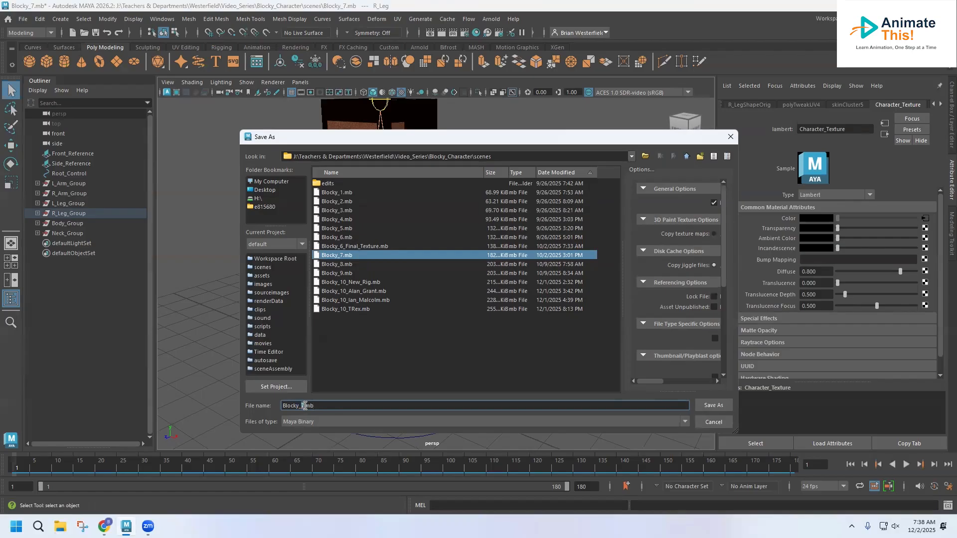
{"action": "type", "text": "10"}
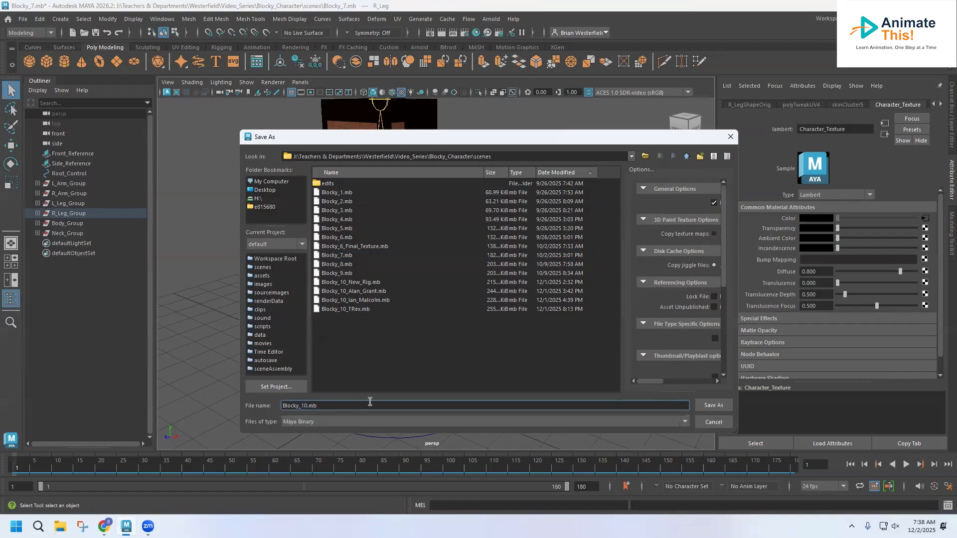
{"action": "left_click", "coordinate": [714, 405]}
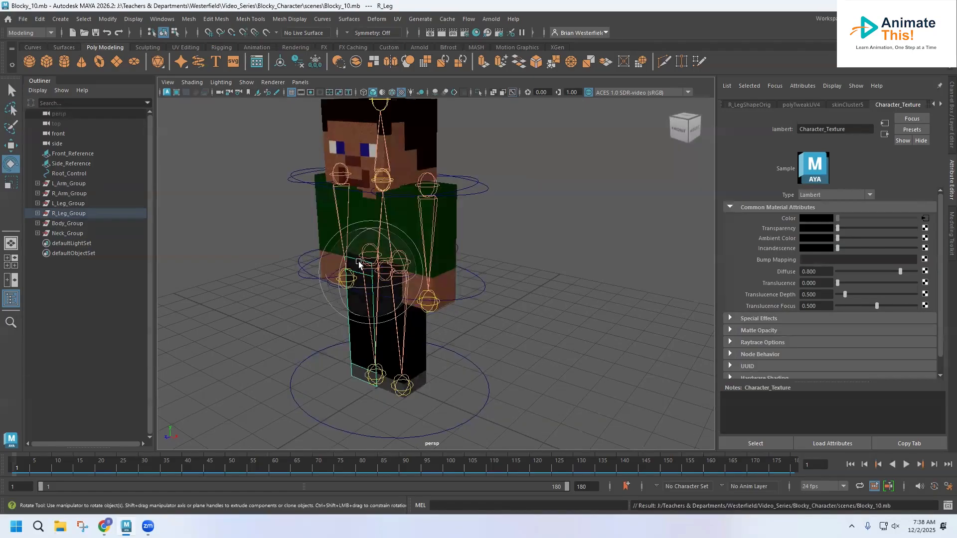
- Set the project to the Blocky_Character folder on the Desktop
{"action": "left_click", "coordinate": [23, 19]}
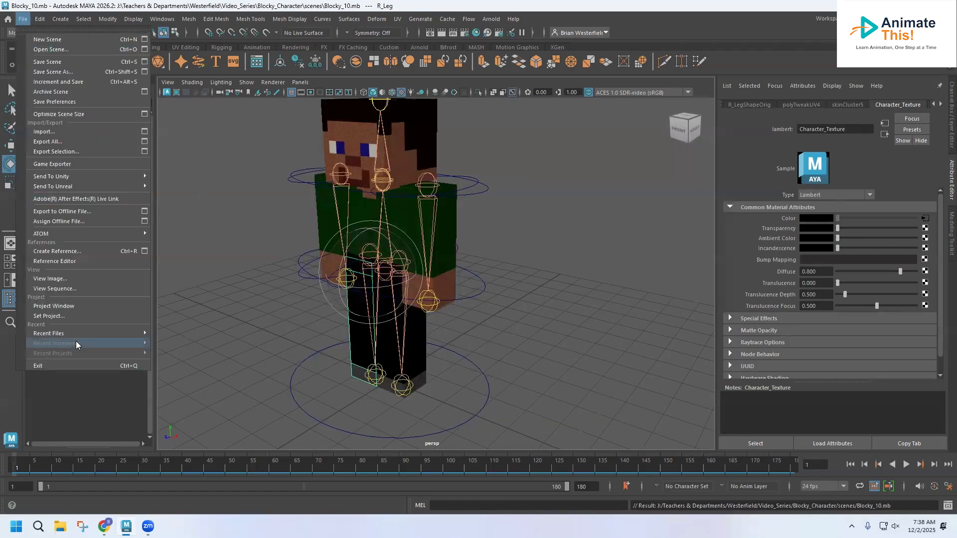
{"action": "left_click", "coordinate": [59, 317]}
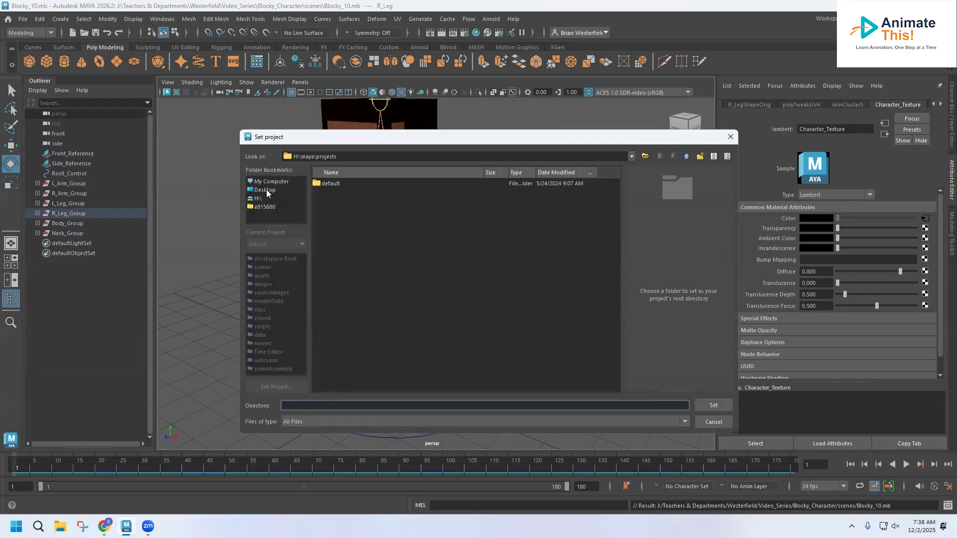
{"action": "left_click", "coordinate": [266, 190]}
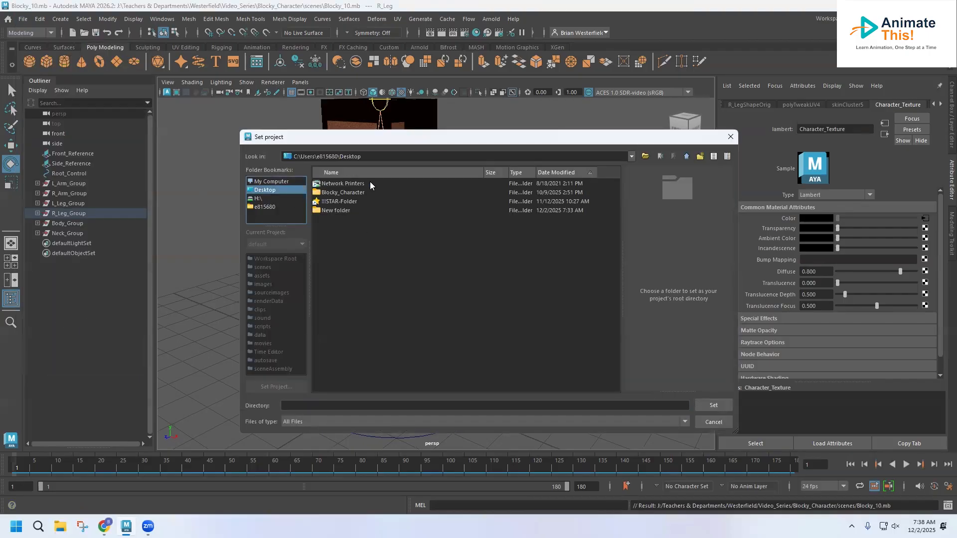
{"action": "left_click", "coordinate": [337, 193]}
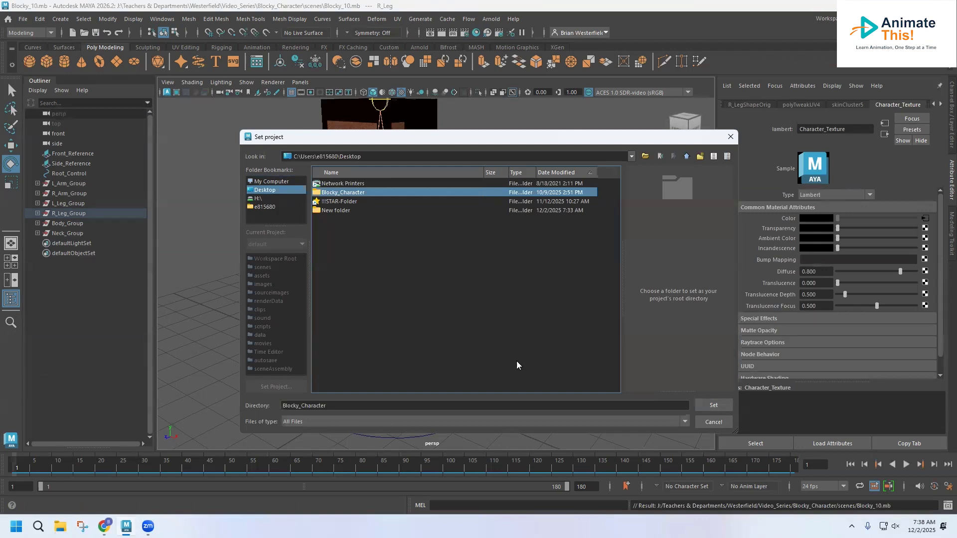
{"action": "left_click", "coordinate": [713, 406]}
- Save the scene as Blocky_10.mb in the scenes folder of the Desktop Blocky_Character project
{"action": "left_click", "coordinate": [22, 20]}
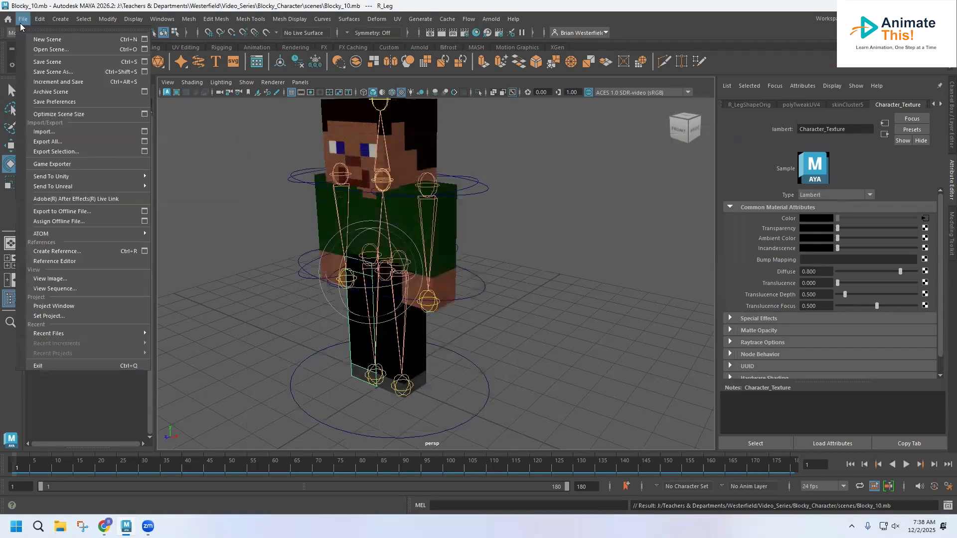
{"action": "left_click", "coordinate": [50, 72]}
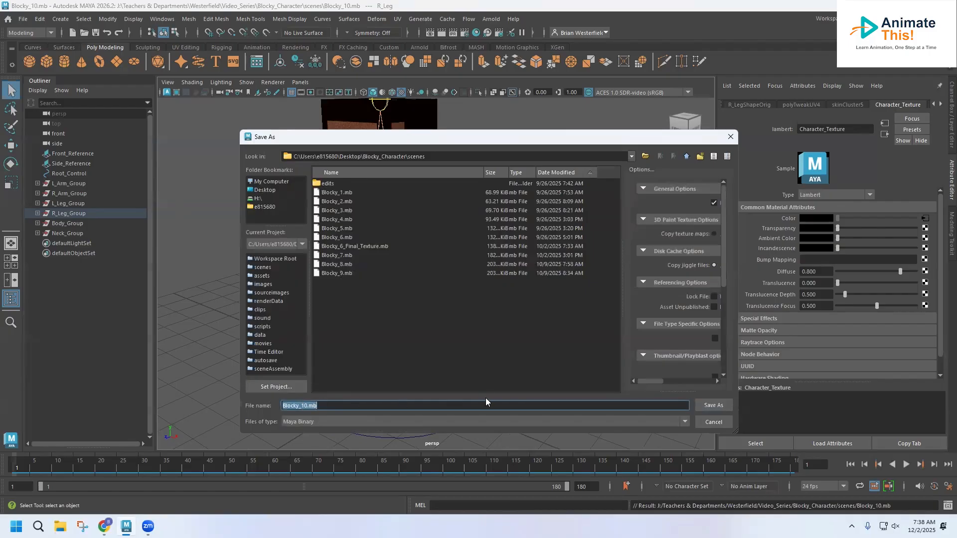
{"action": "left_click", "coordinate": [708, 405]}
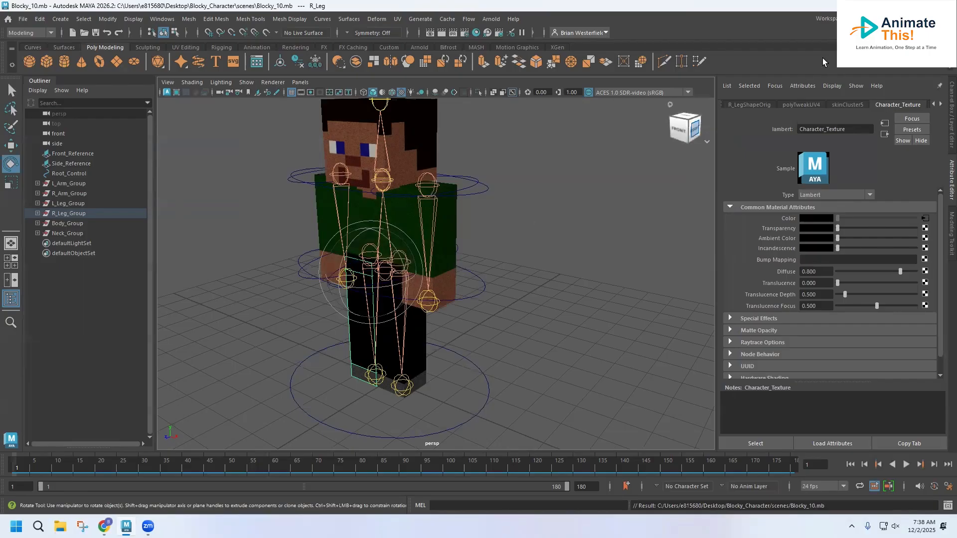
- Reset the current workspace to its default layout
{"action": "left_click", "coordinate": [894, 19]}
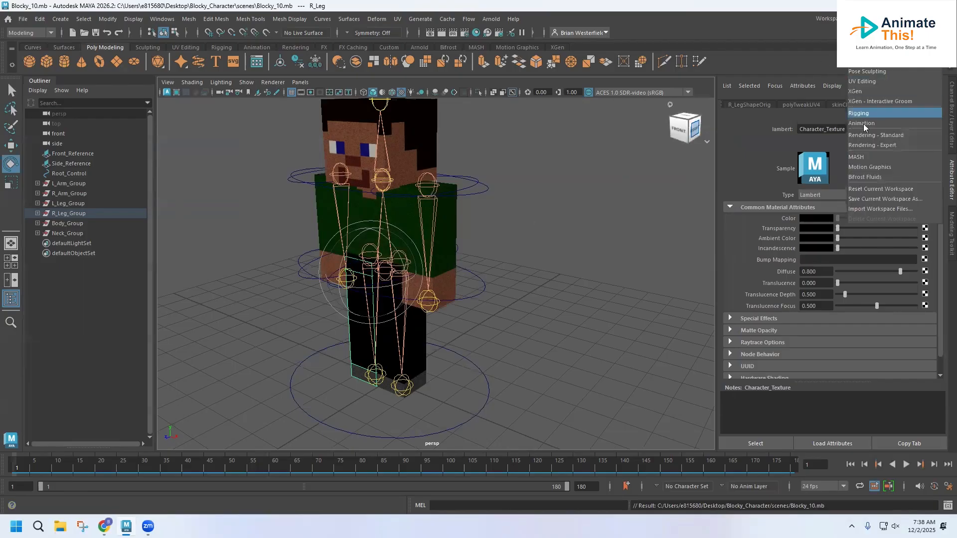
{"action": "left_click", "coordinate": [865, 192]}
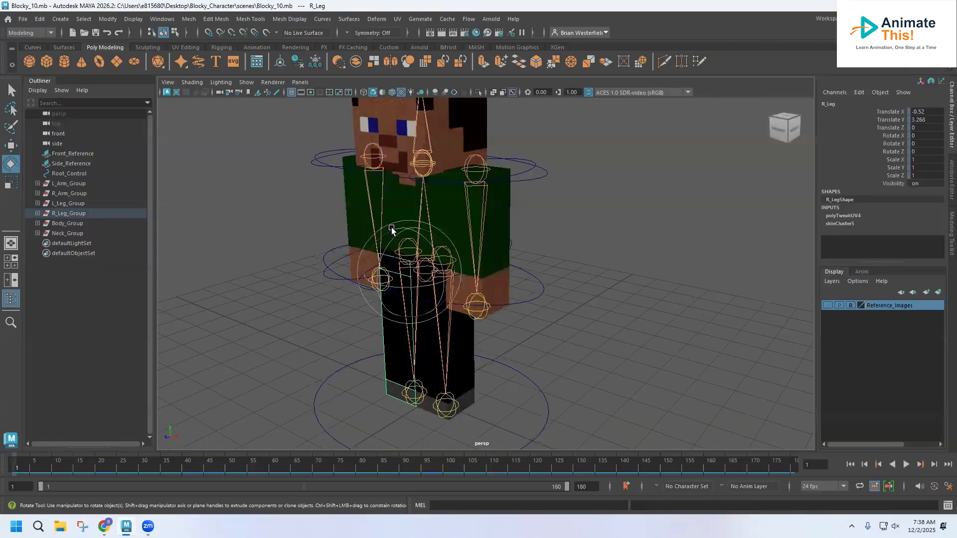
{"action": "scroll", "coordinate": [391, 228], "scroll_direction": "down", "scroll_amount": 2}
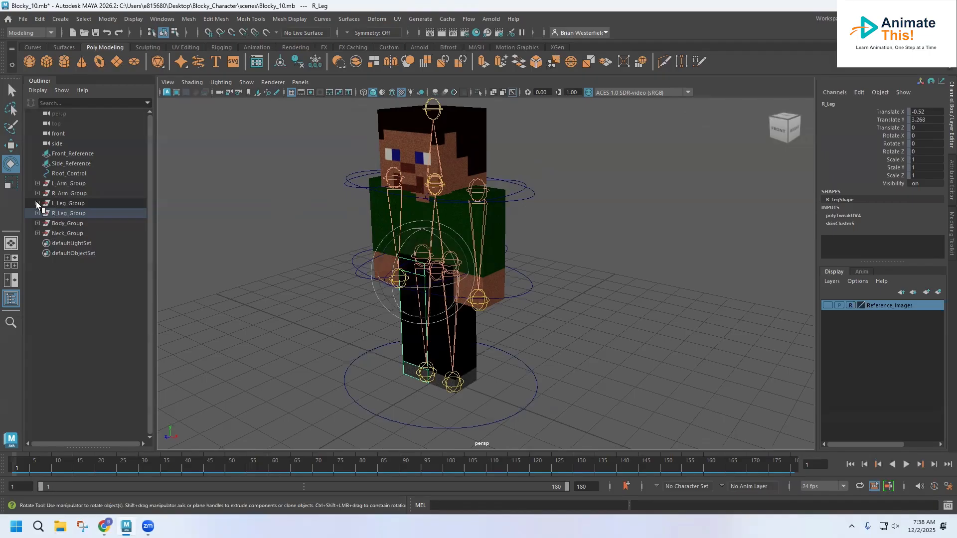
- Switch to the Rigging menu set and unbind the skin of the left arm mesh L_Arm
{"action": "left_click", "coordinate": [501, 217]}
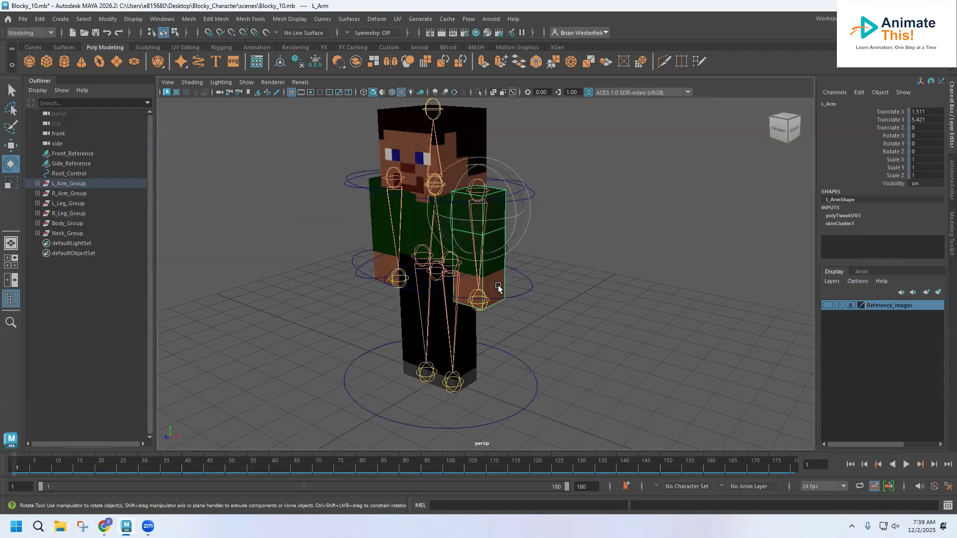
{"action": "left_click", "coordinate": [25, 30]}
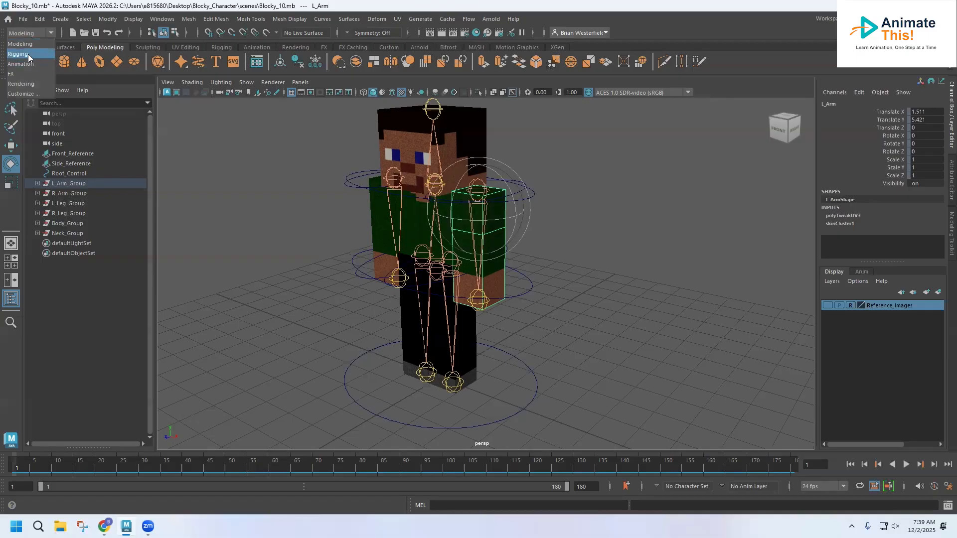
{"action": "left_click", "coordinate": [27, 54]}
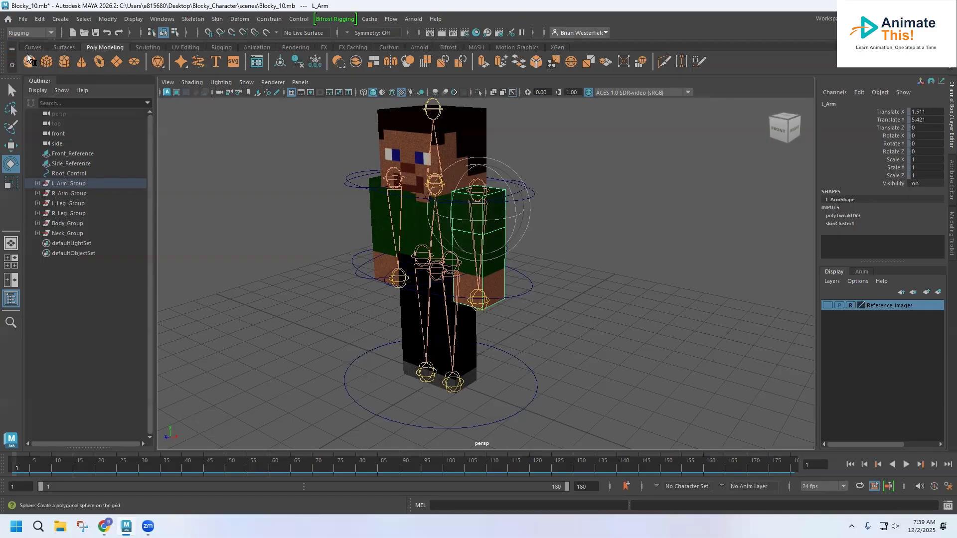
{"action": "left_click", "coordinate": [218, 19]}
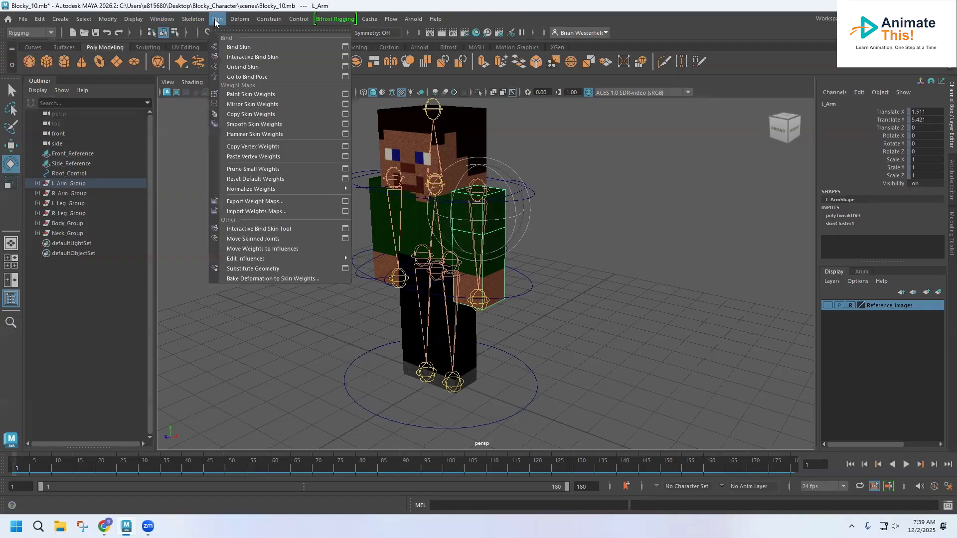
{"action": "left_click", "coordinate": [234, 67]}
- Unbind the skin of the right arm mesh R_Arm
{"action": "left_click", "coordinate": [368, 218]}
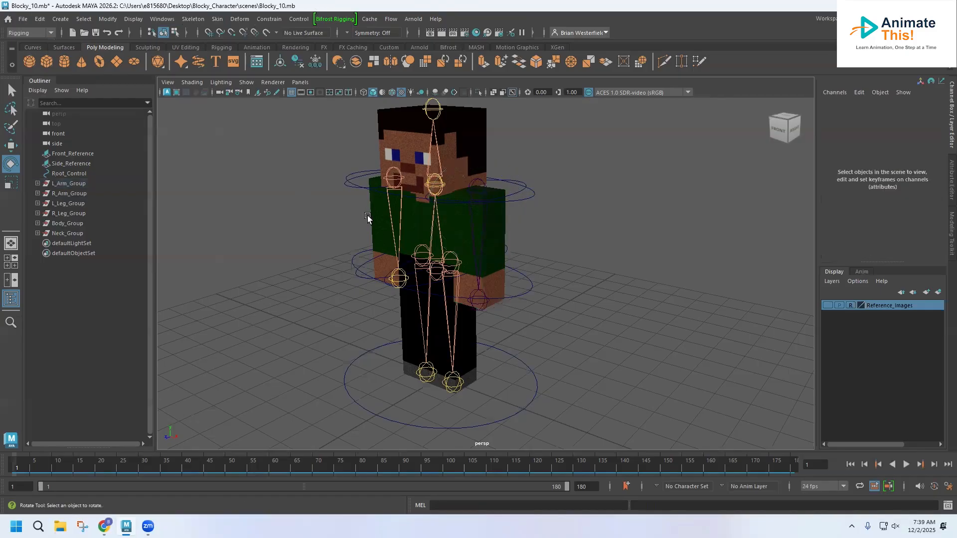
{"action": "left_click", "coordinate": [375, 211]}
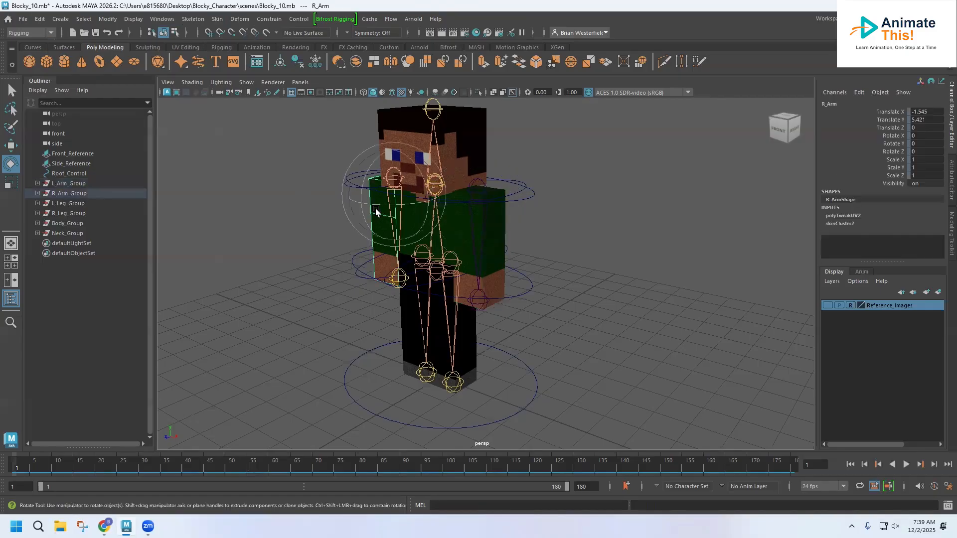
{"action": "left_click", "coordinate": [217, 21]}
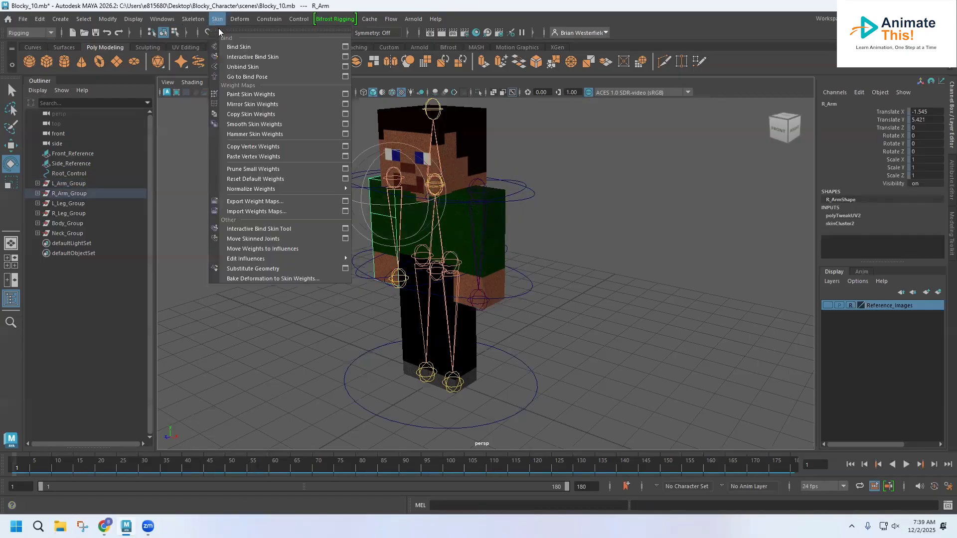
{"action": "left_click", "coordinate": [243, 68]}
- Unbind the skin of the right leg and left leg meshes and clear the selection
{"action": "left_click", "coordinate": [407, 327]}
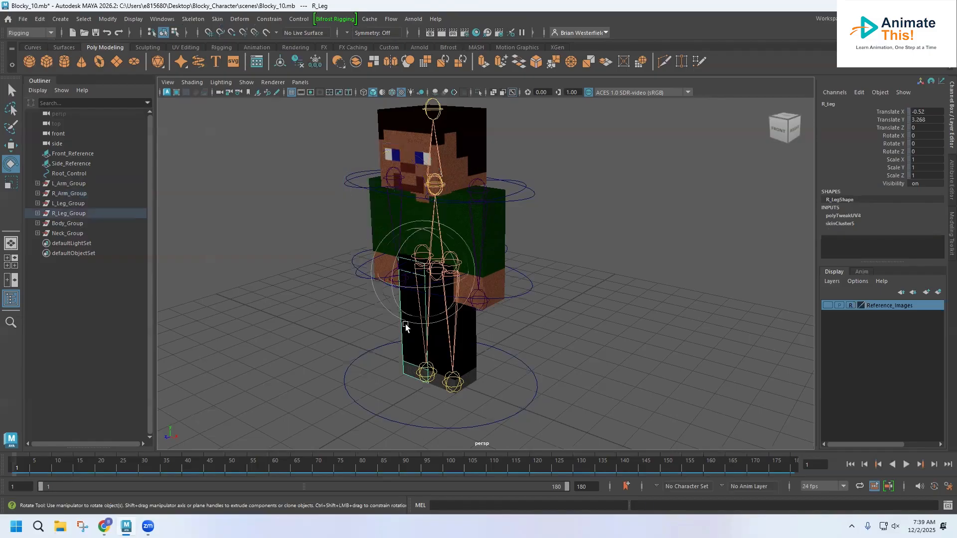
{"action": "left_click", "coordinate": [211, 20]}
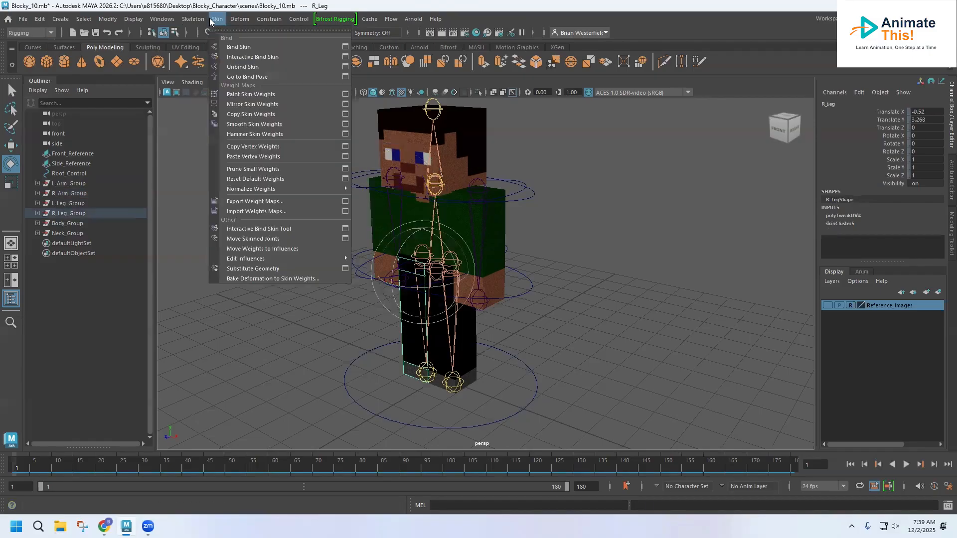
{"action": "left_click", "coordinate": [243, 67]}
{"action": "left_click", "coordinate": [471, 355]}
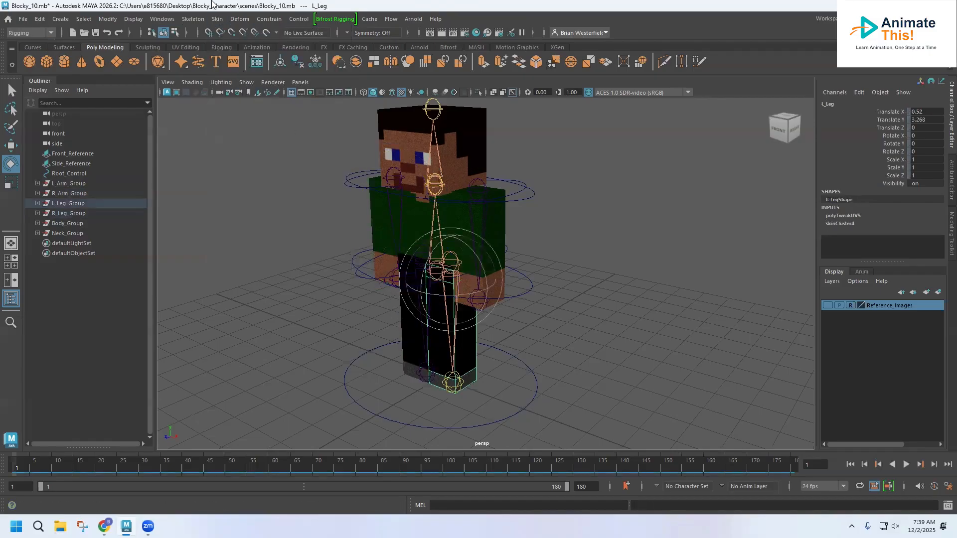
{"action": "left_click", "coordinate": [219, 20]}
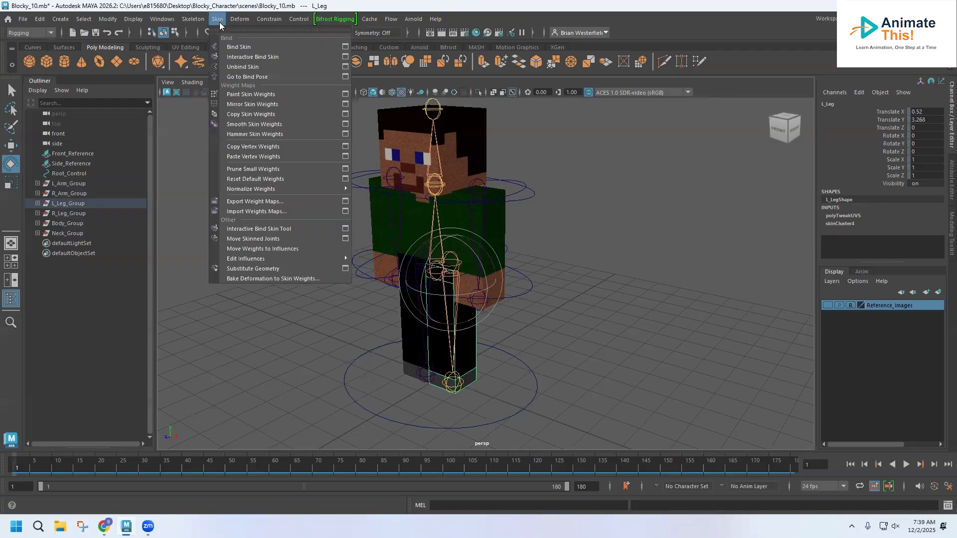
{"action": "left_click", "coordinate": [243, 67]}
{"action": "left_click", "coordinate": [298, 247]}
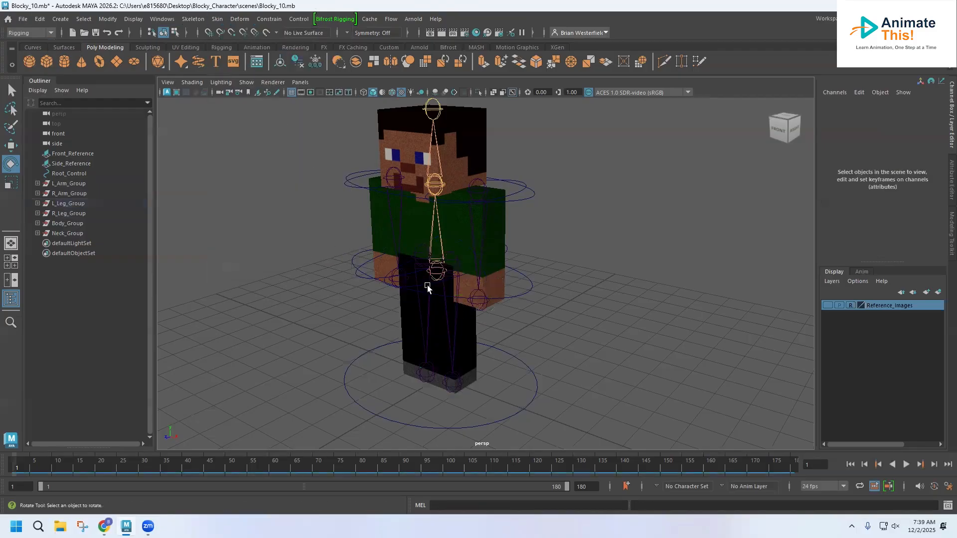
- Try rotating L_Arm_Control with its arm mesh unbound, and undo the rotation
{"action": "left_click", "coordinate": [472, 185]}
{"action": "left_click", "coordinate": [545, 178]}
{"action": "left_click", "coordinate": [523, 185]}
{"action": "left_click_drag", "start_coordinate": [465, 157], "coordinate": [462, 147]}
{"action": "key", "text": "ctrl+z"}
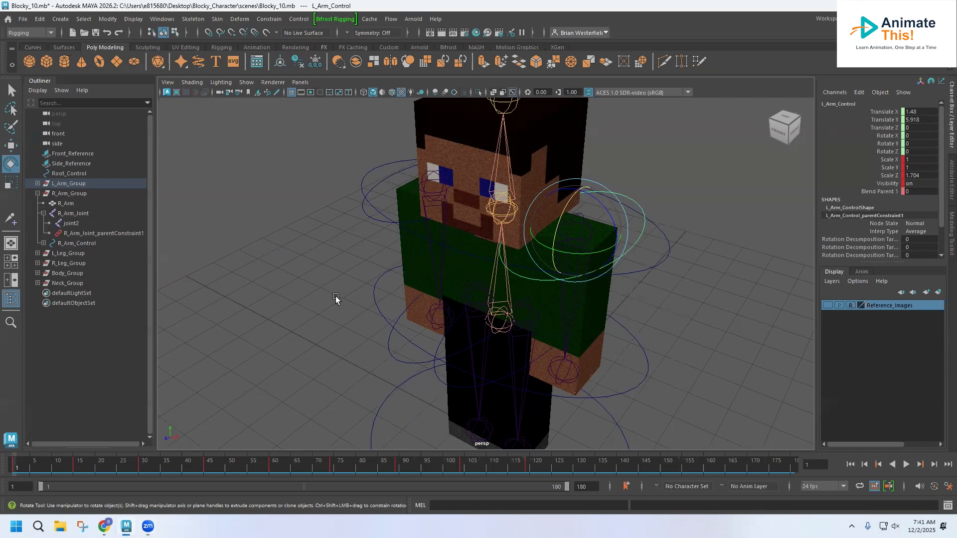
- In the front view of the four-view layout, insert a joint into the right arm's joint chain with the Insert Joint tool
{"action": "key", "text": "space"}
{"action": "scroll", "coordinate": [319, 345], "scroll_direction": "up", "scroll_amount": 2}
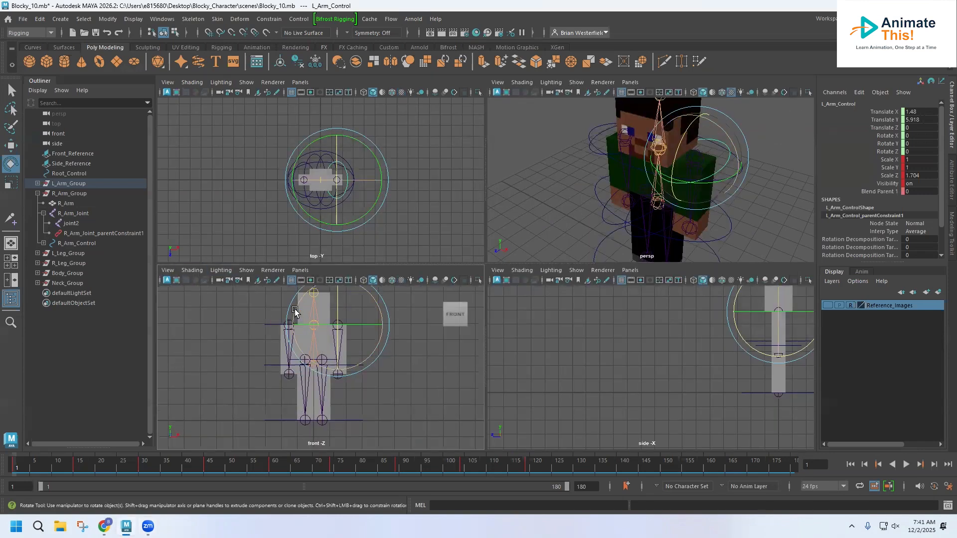
{"action": "scroll", "coordinate": [294, 311], "scroll_direction": "up", "scroll_amount": 3}
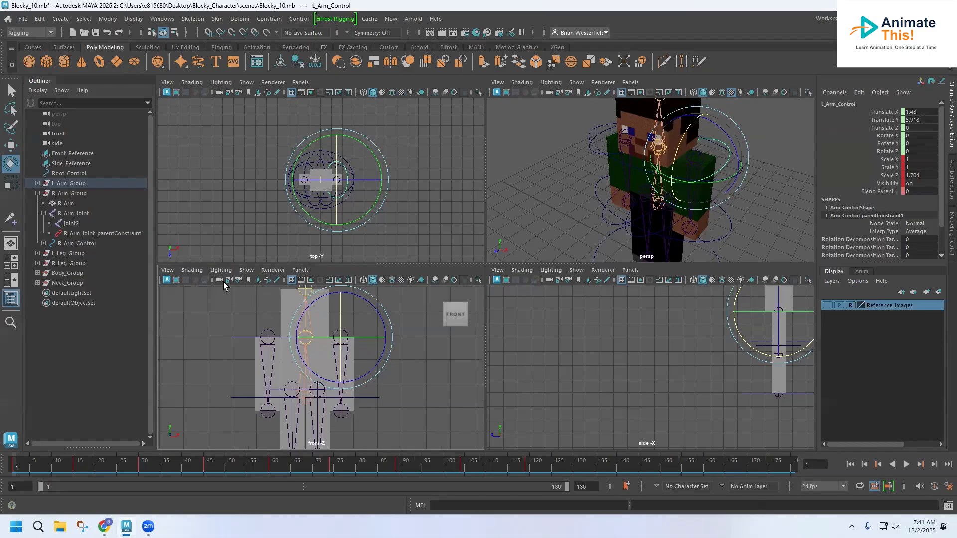
{"action": "left_click", "coordinate": [196, 271]}
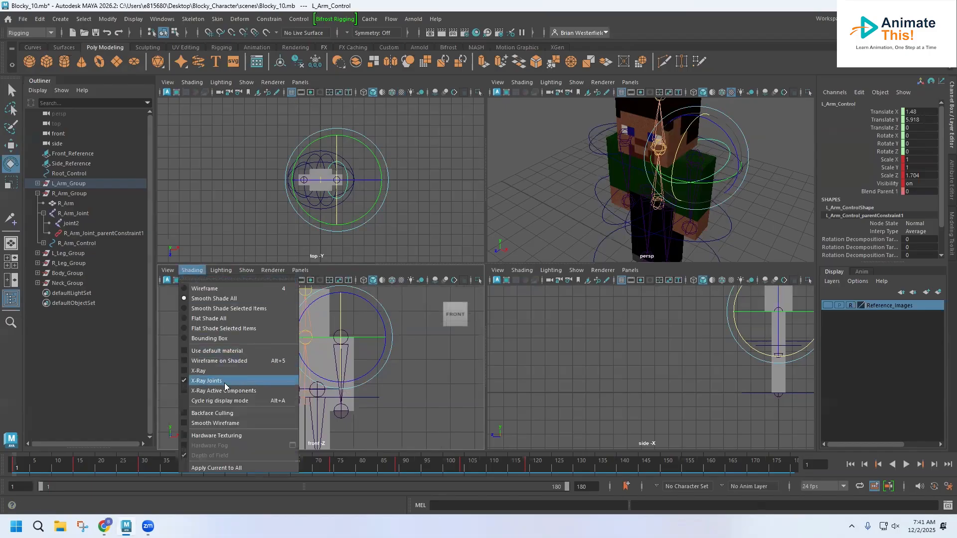
{"action": "left_click", "coordinate": [412, 271]}
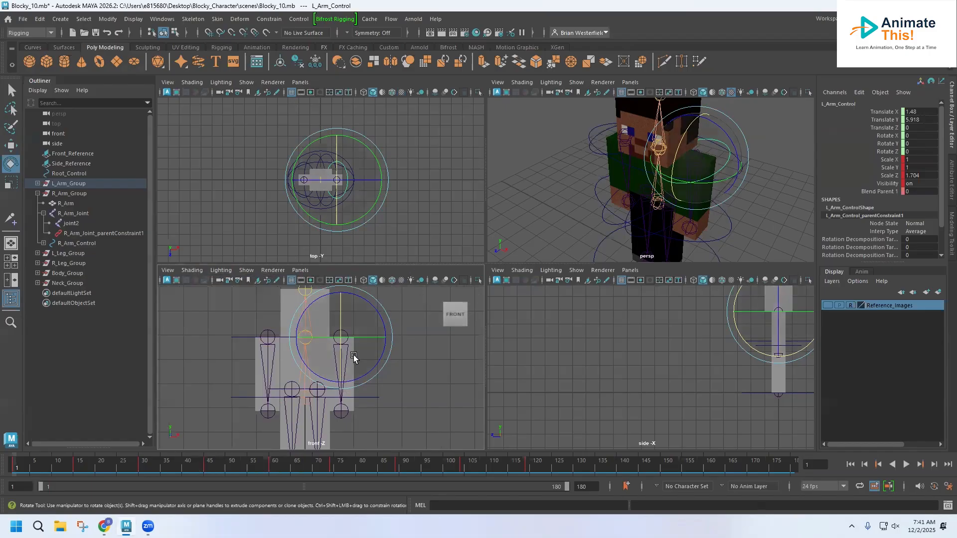
{"action": "scroll", "coordinate": [353, 356], "scroll_direction": "up", "scroll_amount": 2}
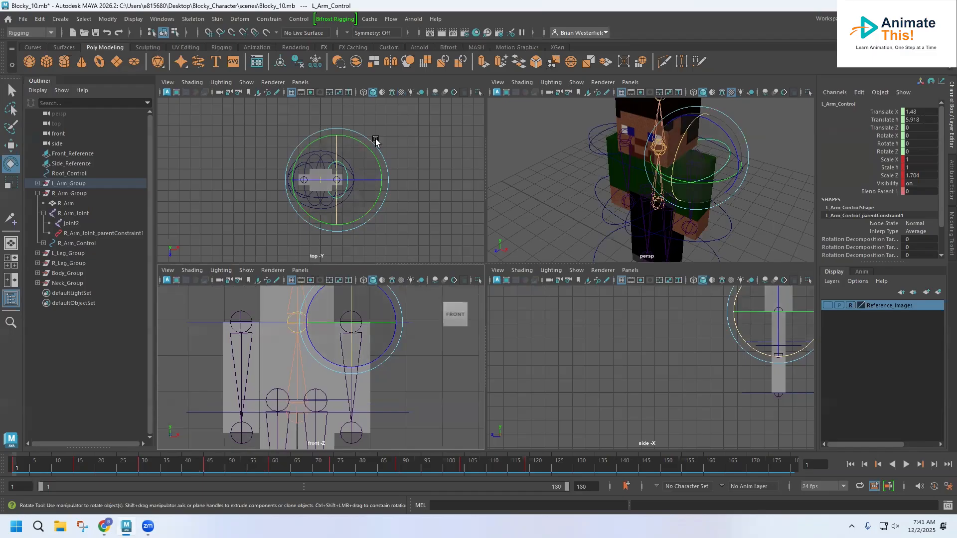
{"action": "left_click", "coordinate": [191, 19]}
{"action": "left_click", "coordinate": [208, 54]}
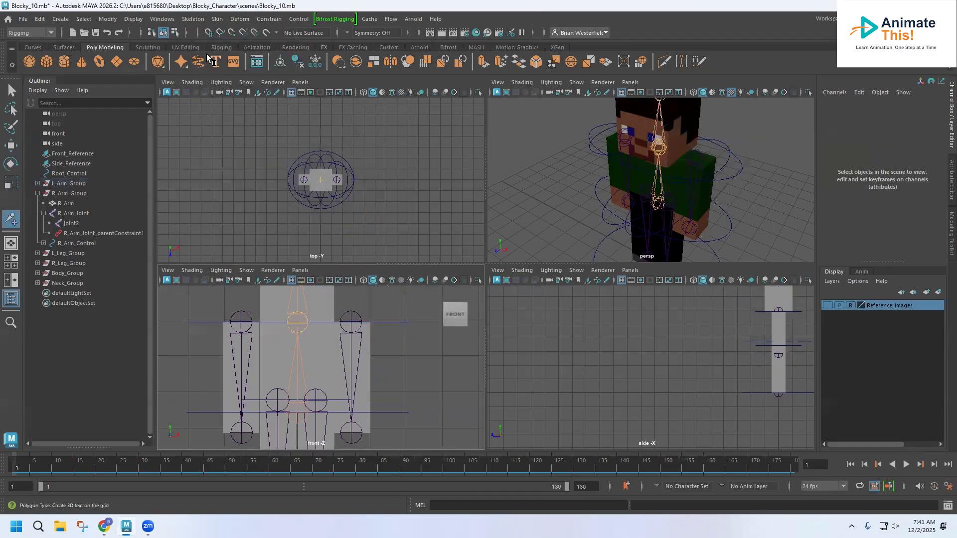
{"action": "left_click", "coordinate": [241, 367]}
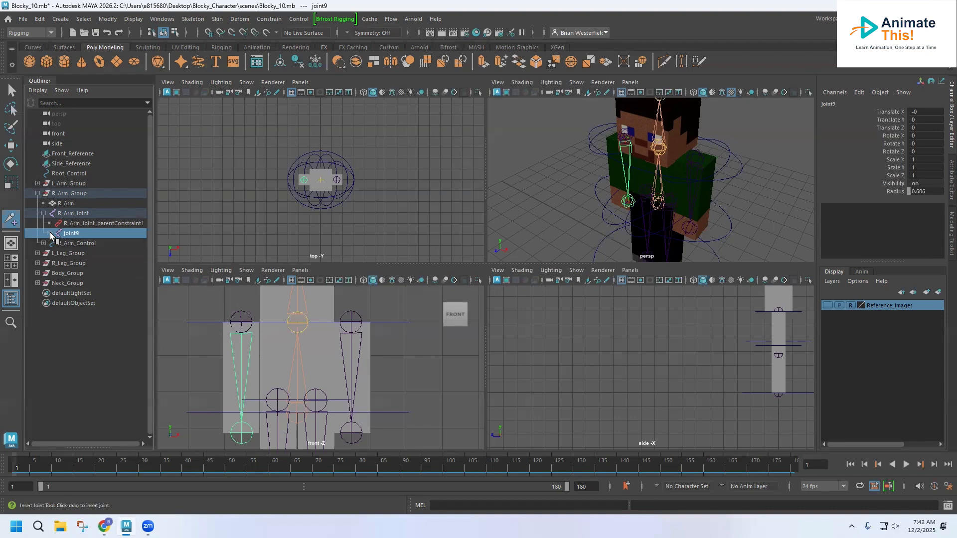
- Expand the inserted joint under R_Arm_Joint and move it straight down to the right elbow, at a Translate X of about 1.5
{"action": "left_click", "coordinate": [162, 19]}
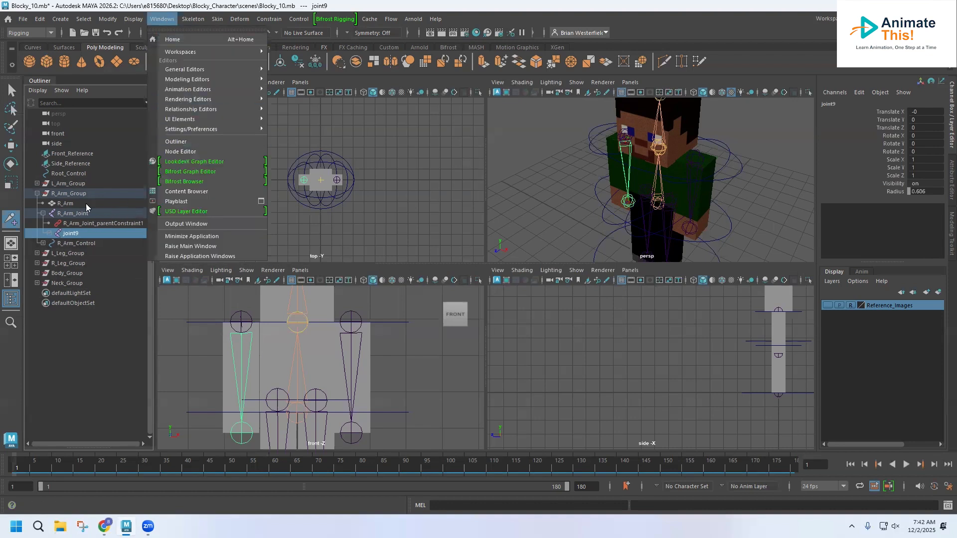
{"action": "left_click", "coordinate": [49, 233]}
{"action": "left_click", "coordinate": [49, 233]}
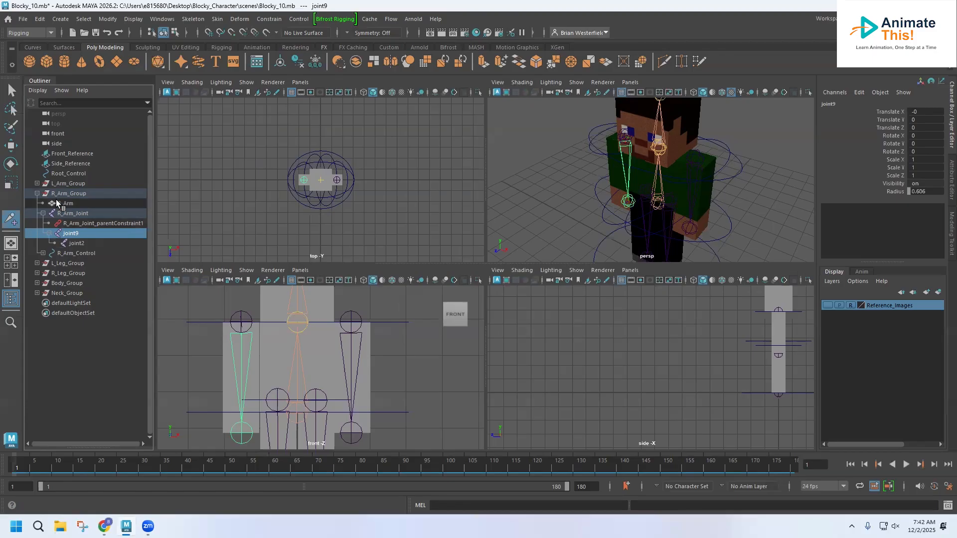
{"action": "left_click", "coordinate": [74, 234]}
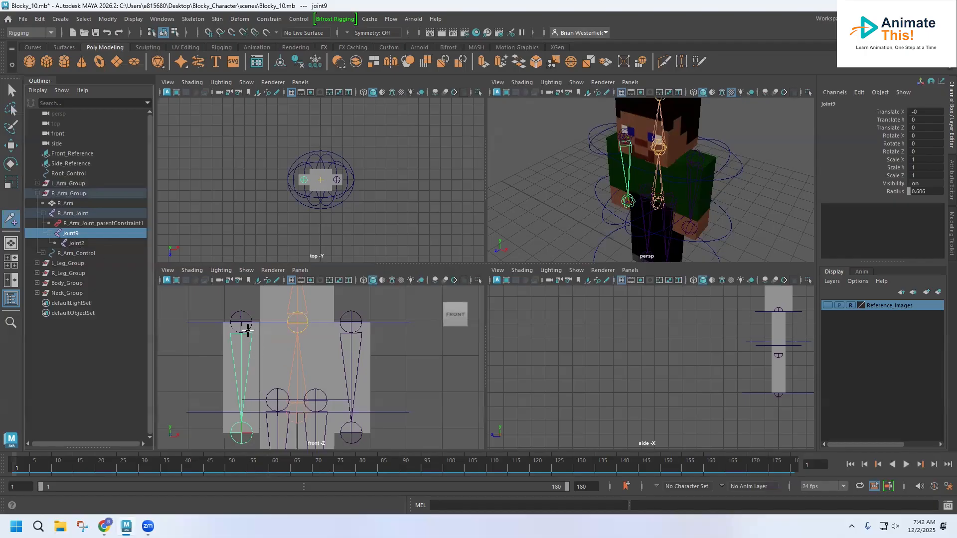
{"action": "key", "text": "w"}
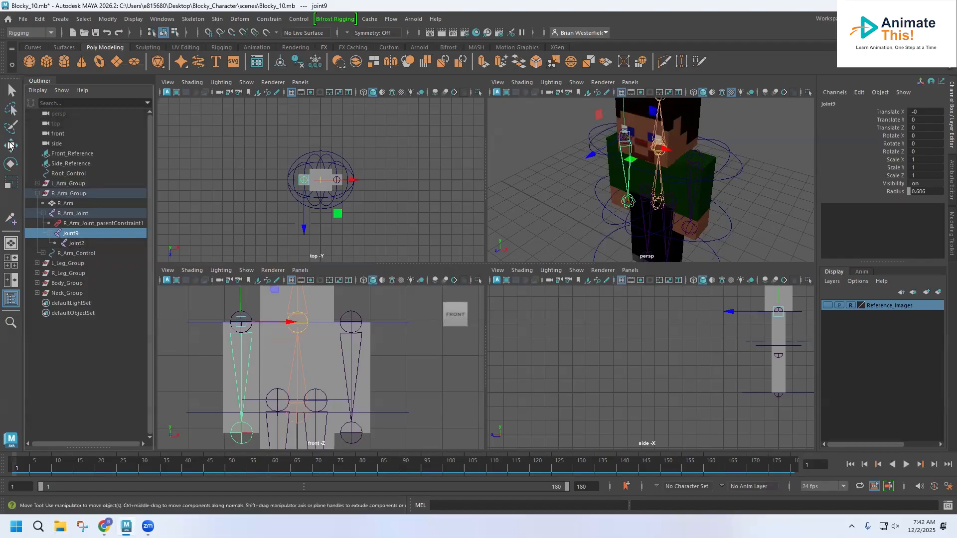
{"action": "left_click_drag", "start_coordinate": [241, 296], "coordinate": [240, 353]}
{"action": "middle_click_drag", "start_coordinate": [209, 370], "coordinate": [213, 282], "text": "alt"}
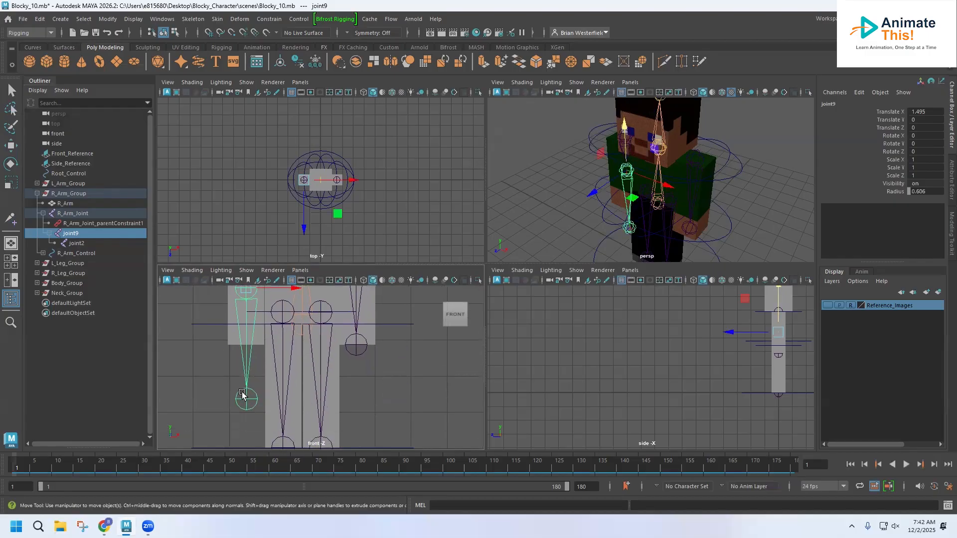
- Move the right arm's end joint straight up to the lower edge of the hand, at a Translate X of about 1.56
{"action": "left_click", "coordinate": [247, 400]}
{"action": "left_click_drag", "start_coordinate": [247, 399], "coordinate": [243, 305]}
{"action": "middle_click_drag", "start_coordinate": [241, 352], "coordinate": [215, 424], "text": "alt"}
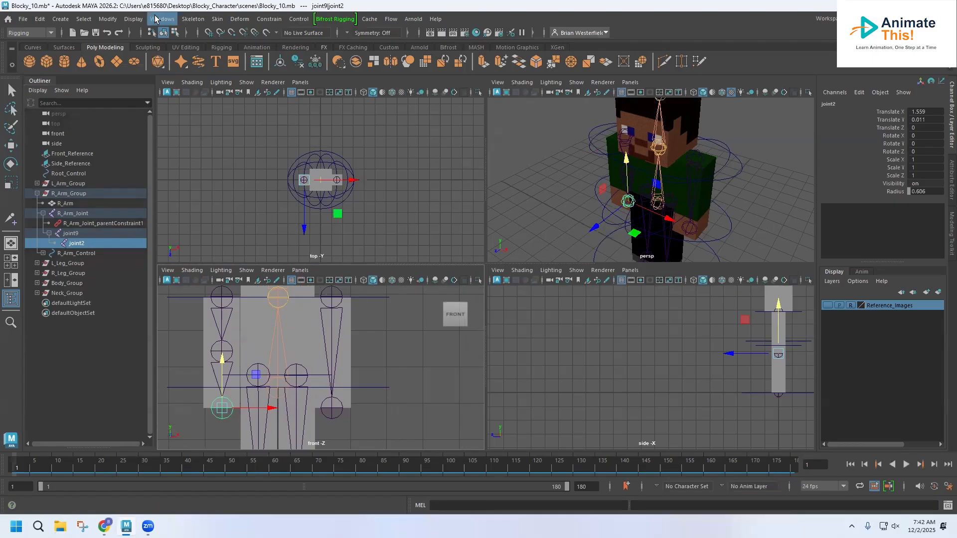
- Insert a joint into the left arm's joint chain with the Insert Joint tool and expand it under L_Arm_Joint
{"action": "left_click", "coordinate": [199, 19]}
{"action": "left_click", "coordinate": [209, 56]}
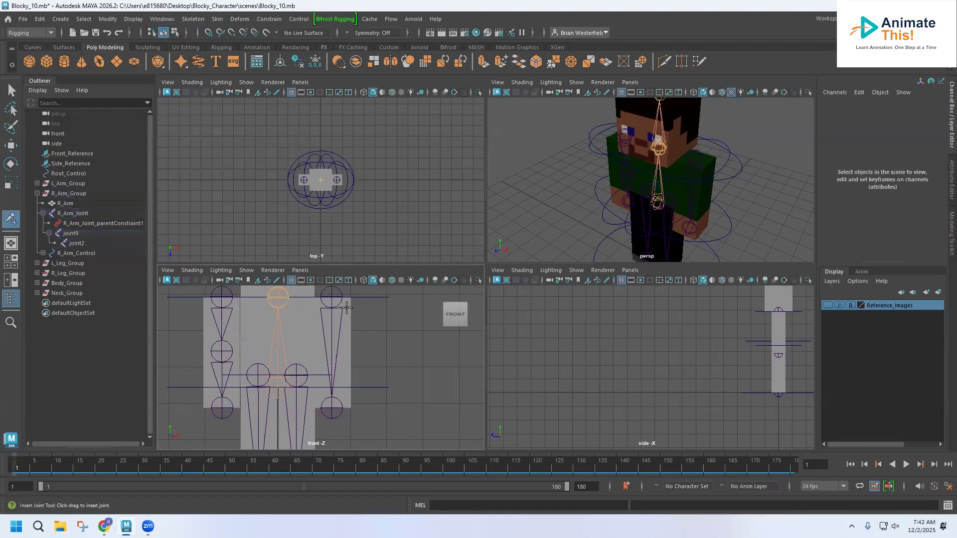
{"action": "left_click", "coordinate": [332, 339]}
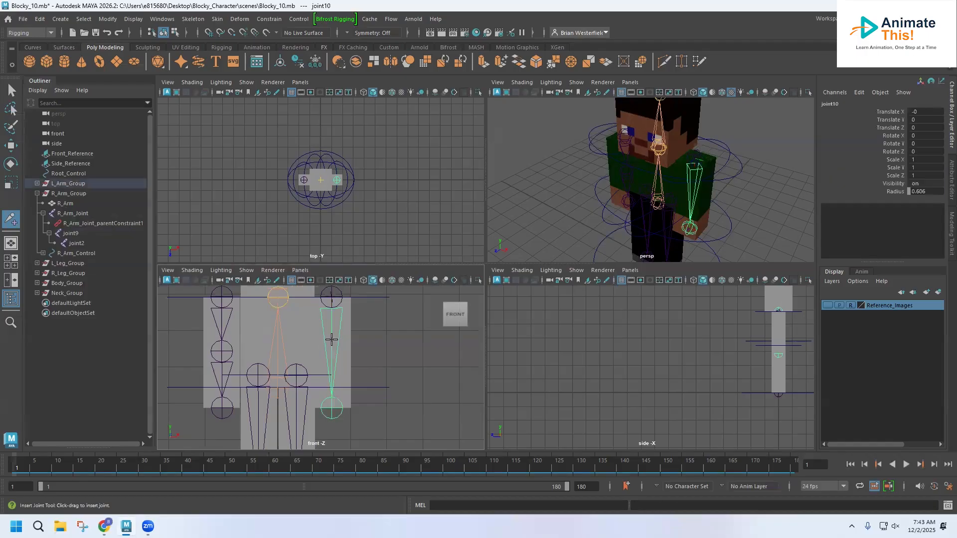
{"action": "left_click", "coordinate": [37, 183]}
{"action": "left_click", "coordinate": [43, 193]}
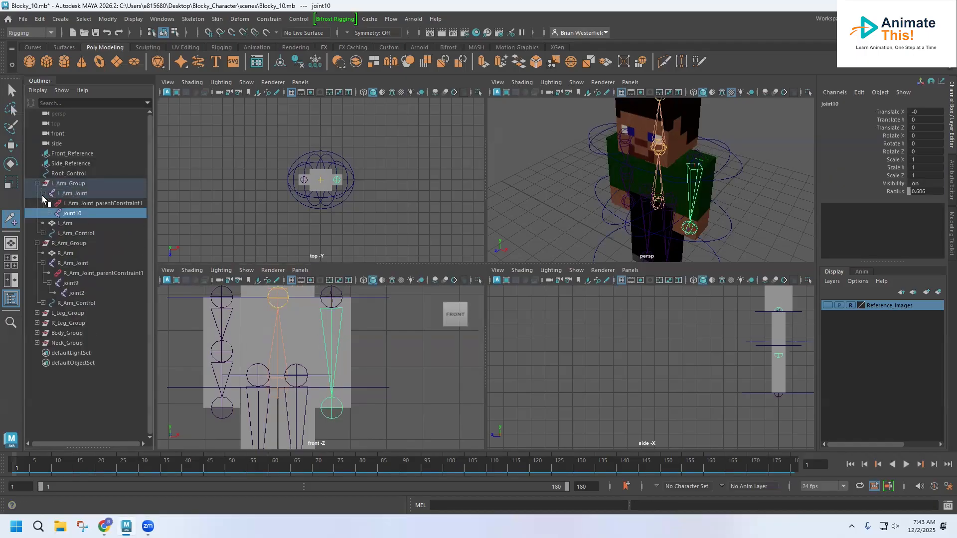
{"action": "left_click", "coordinate": [49, 213]}
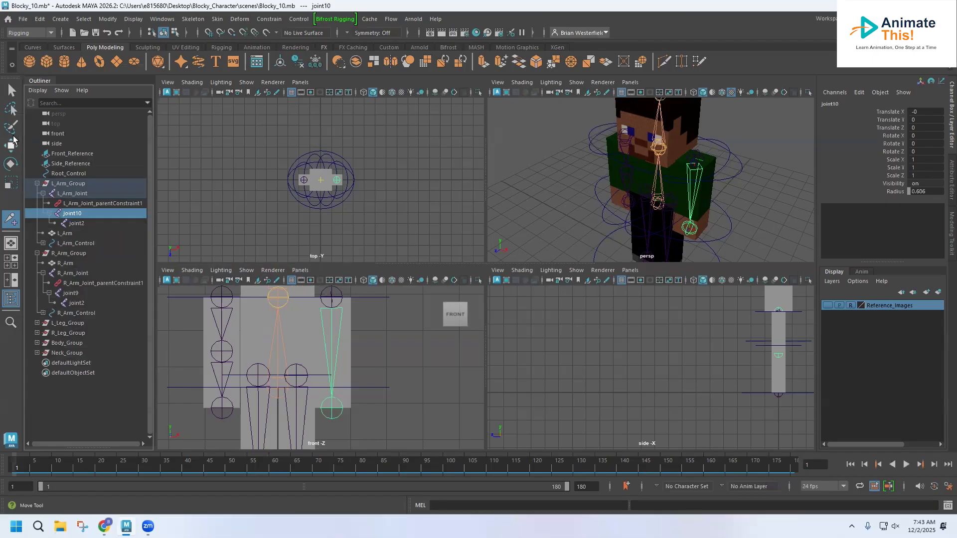
- Move the inserted left arm joint down to the elbow, Translate X about 1.52, and raise the end joint to the hand's lower edge, about 1.53
{"action": "left_click", "coordinate": [12, 142]}
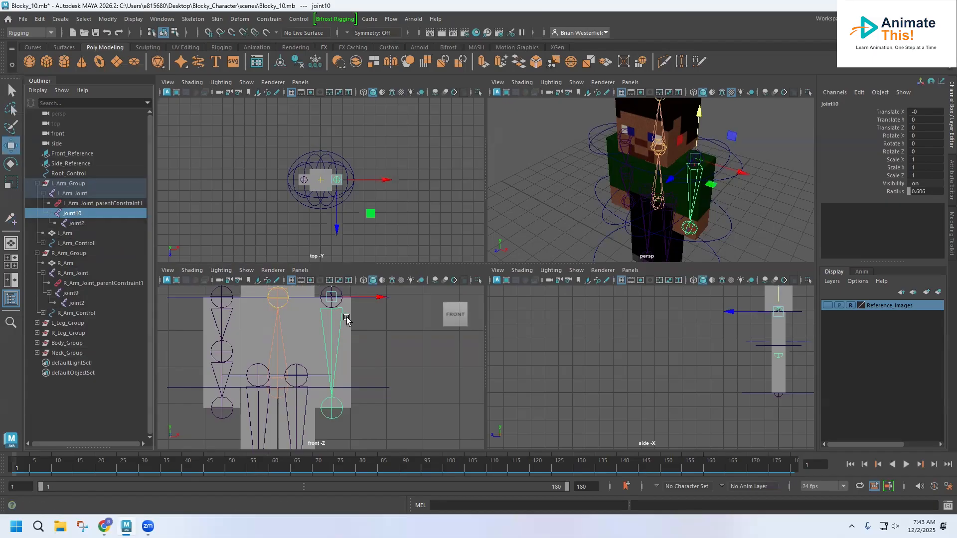
{"action": "middle_click_drag", "start_coordinate": [372, 338], "coordinate": [371, 359], "text": "alt"}
{"action": "left_click_drag", "start_coordinate": [329, 294], "coordinate": [341, 350]}
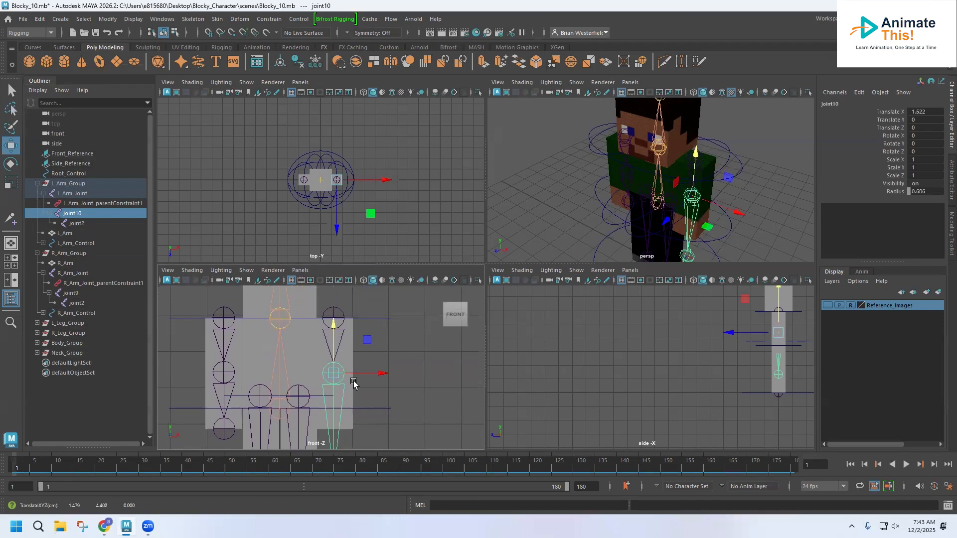
{"action": "middle_click_drag", "start_coordinate": [355, 384], "coordinate": [357, 327], "text": "alt"}
{"action": "left_click", "coordinate": [343, 428]}
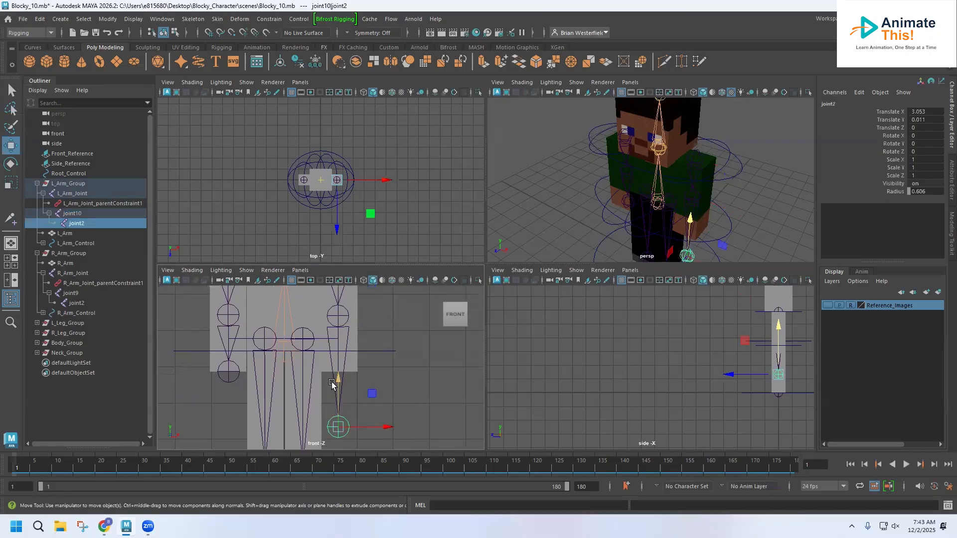
{"action": "left_click_drag", "start_coordinate": [339, 382], "coordinate": [338, 329]}
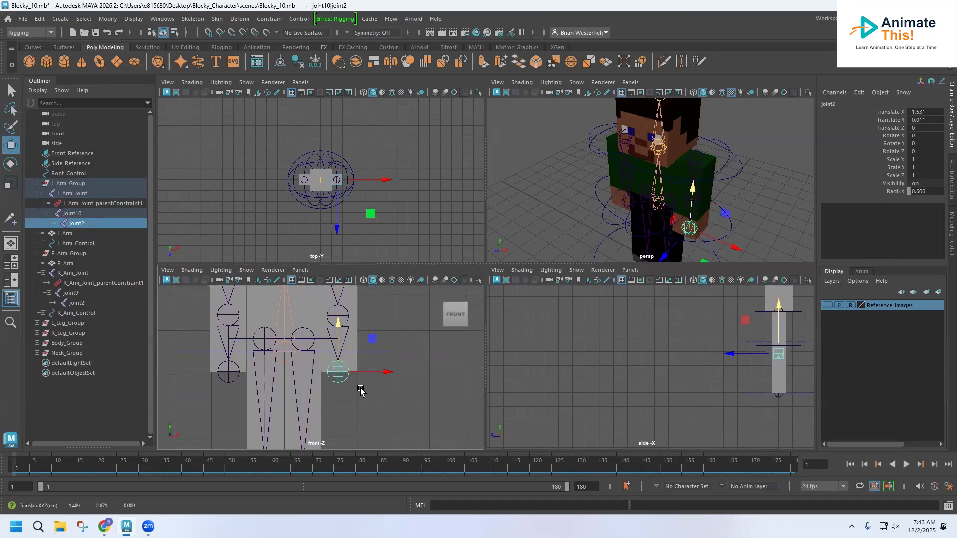
- In the enlarged front view, insert a joint into the right leg's joint chain and expand it under R_Leg_Joint
{"action": "middle_click_drag", "start_coordinate": [360, 391], "coordinate": [372, 360], "text": "alt"}
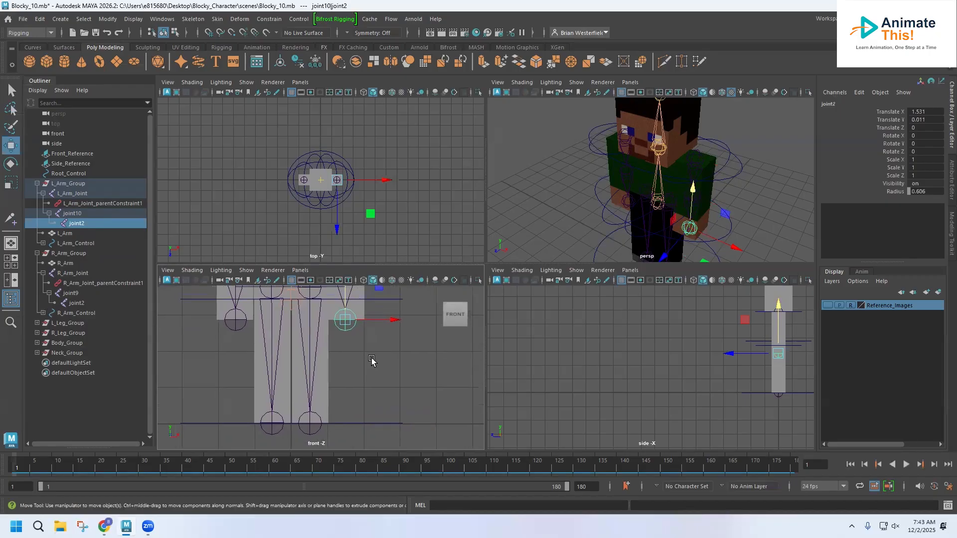
{"action": "key", "text": "space"}
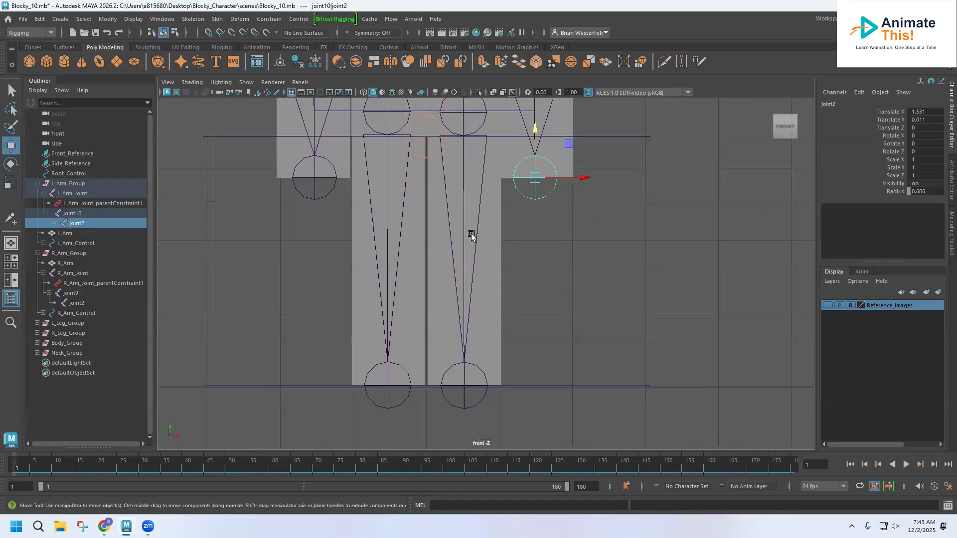
{"action": "middle_click_drag", "start_coordinate": [447, 253], "coordinate": [437, 267], "text": "alt"}
{"action": "scroll", "coordinate": [437, 269], "scroll_direction": "up", "scroll_amount": 1}
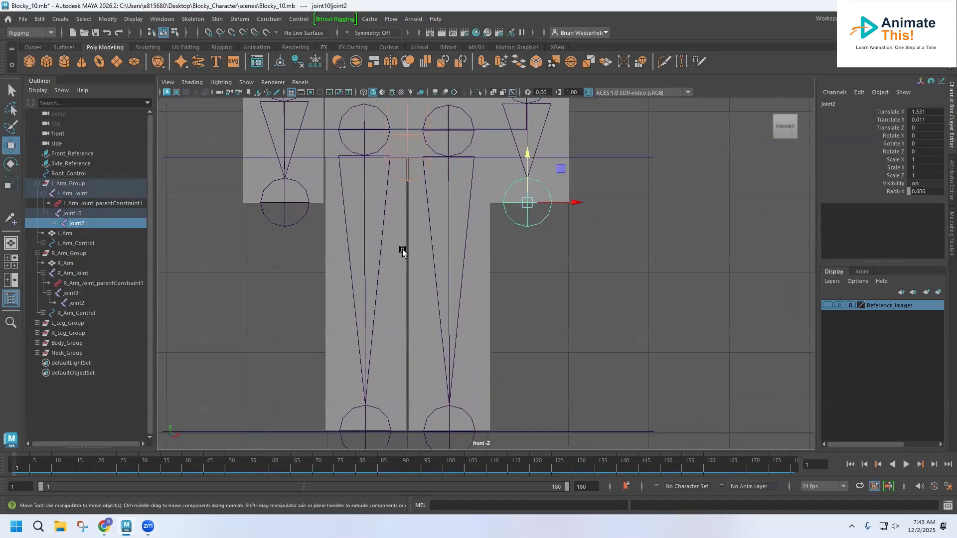
{"action": "scroll", "coordinate": [403, 249], "scroll_direction": "down", "scroll_amount": 5}
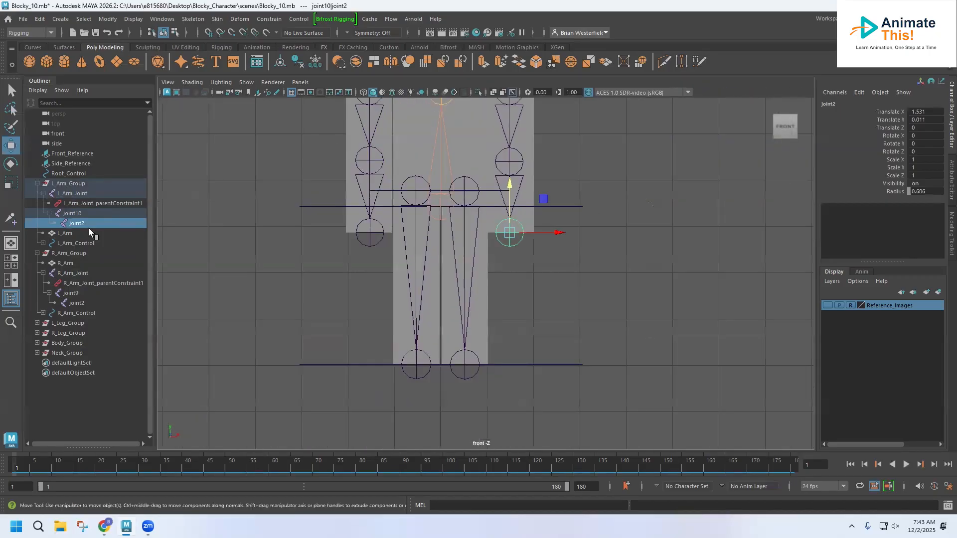
{"action": "left_click", "coordinate": [202, 21]}
{"action": "left_click", "coordinate": [213, 56]}
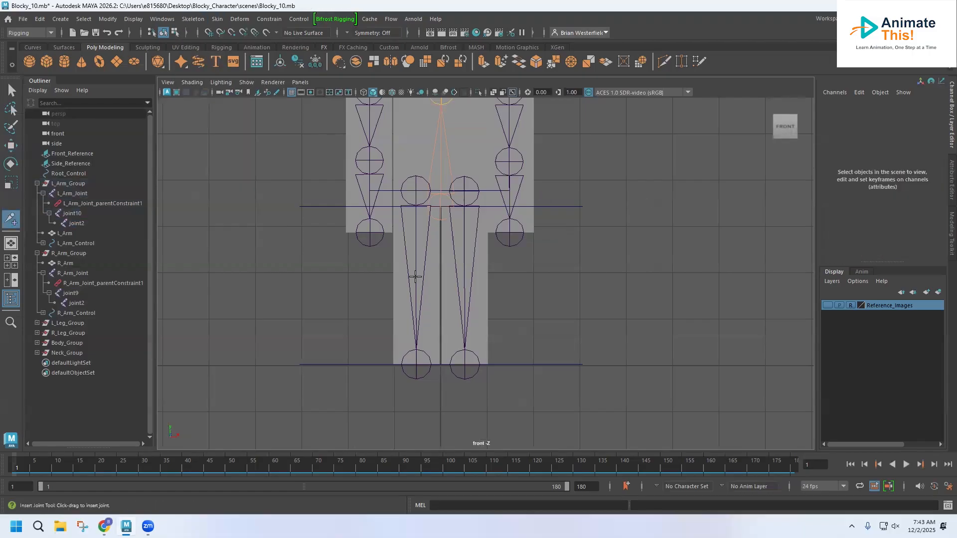
{"action": "left_click", "coordinate": [416, 276]}
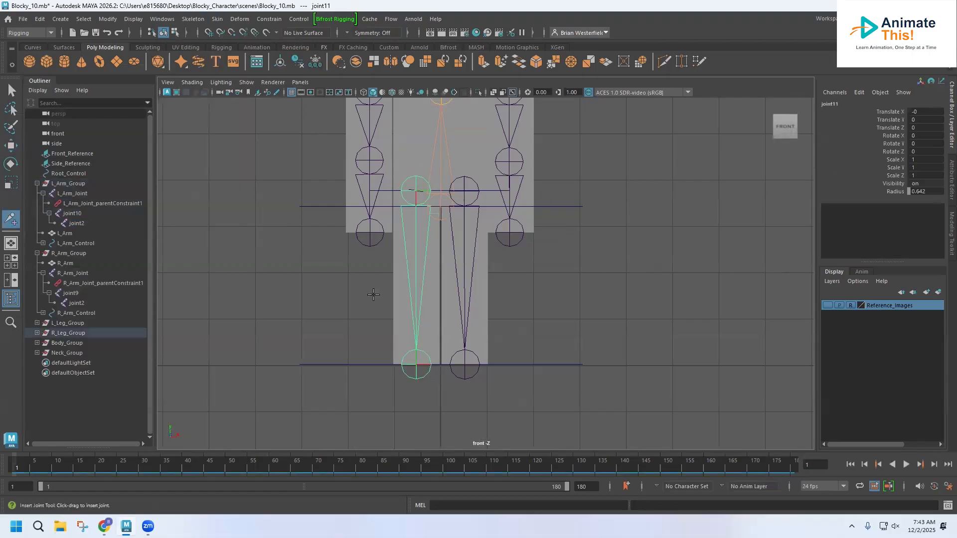
{"action": "left_click", "coordinate": [37, 333]}
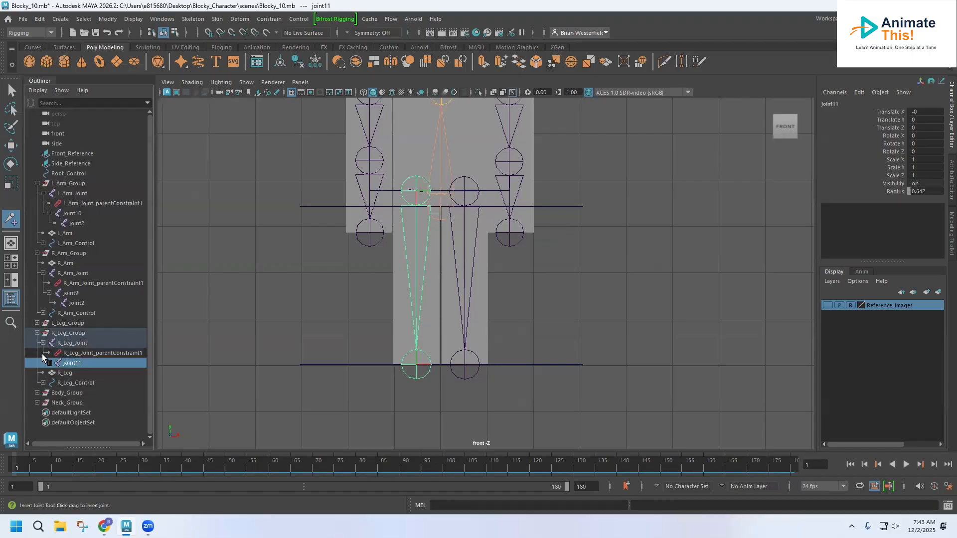
{"action": "left_click", "coordinate": [49, 363]}
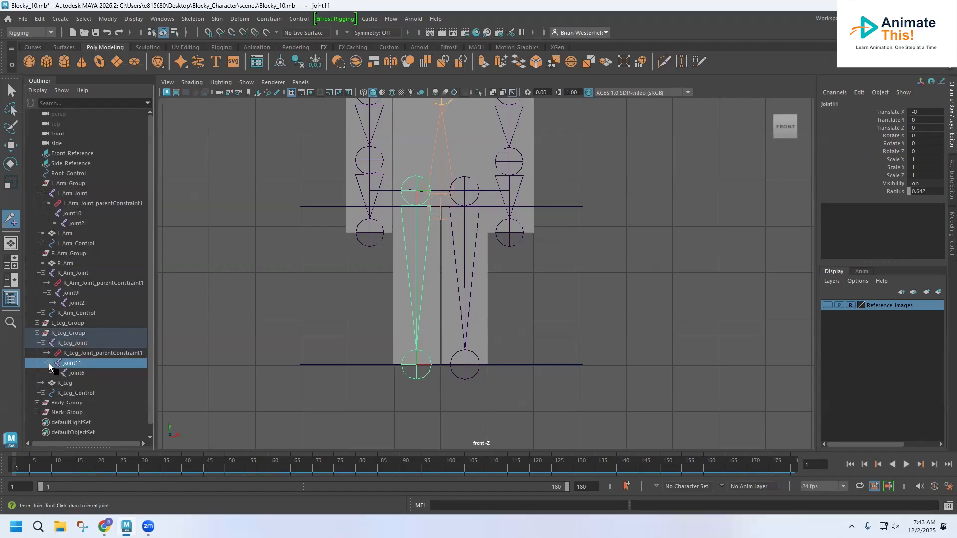
- Move the inserted right leg joint down to the knee, Translate X about 2.03, and raise the end joint to the foot's base, about 1.73
{"action": "left_click", "coordinate": [11, 144]}
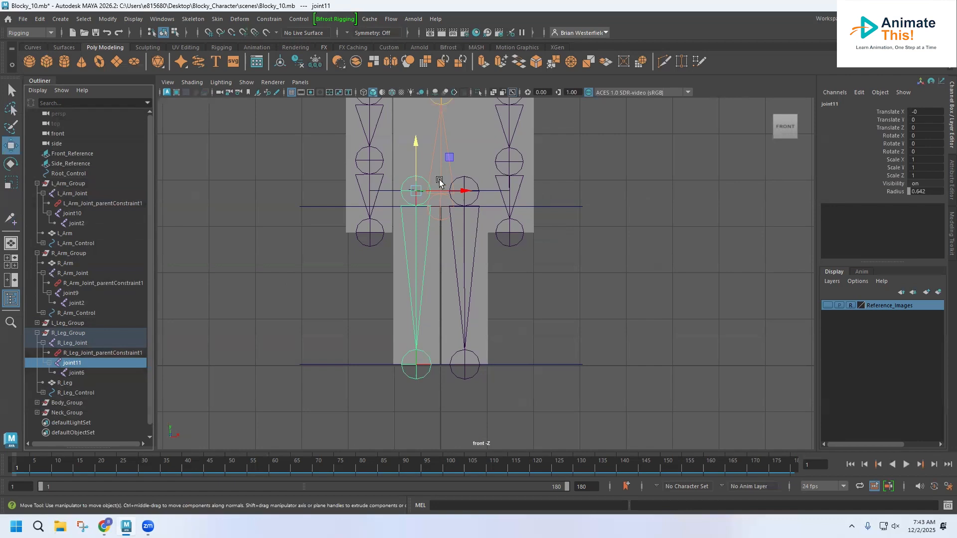
{"action": "left_click_drag", "start_coordinate": [416, 146], "coordinate": [419, 238]}
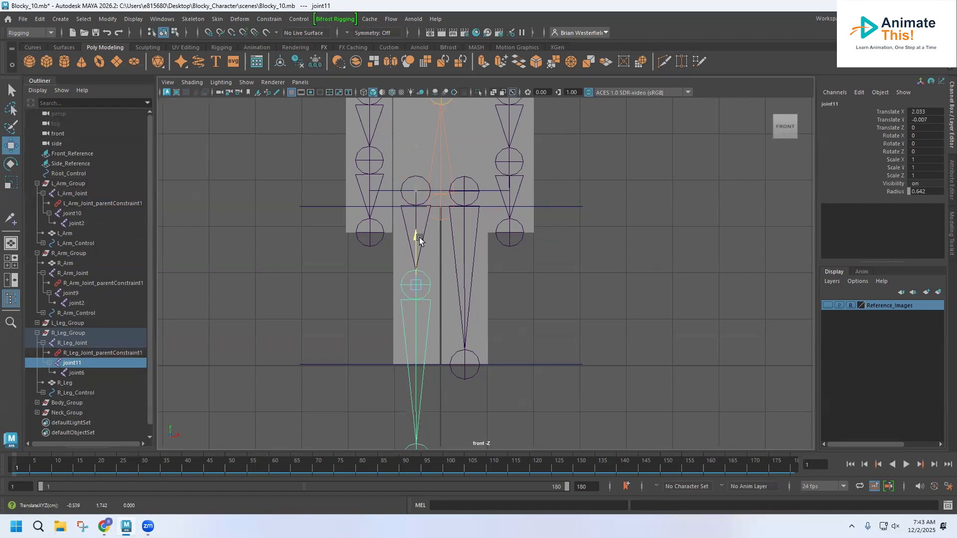
{"action": "middle_click_drag", "start_coordinate": [421, 271], "coordinate": [415, 223], "text": "alt"}
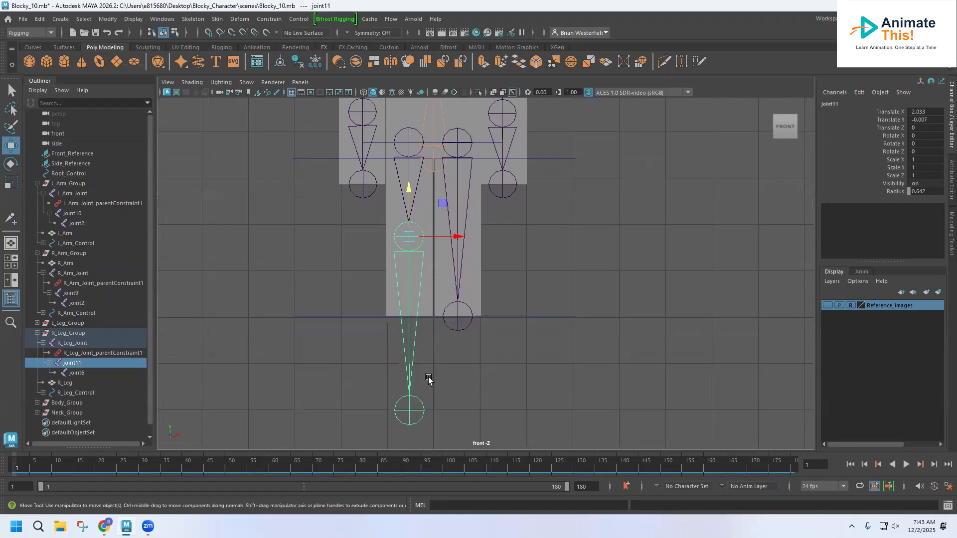
{"action": "left_click", "coordinate": [409, 407]}
{"action": "left_click_drag", "start_coordinate": [408, 367], "coordinate": [402, 272]}
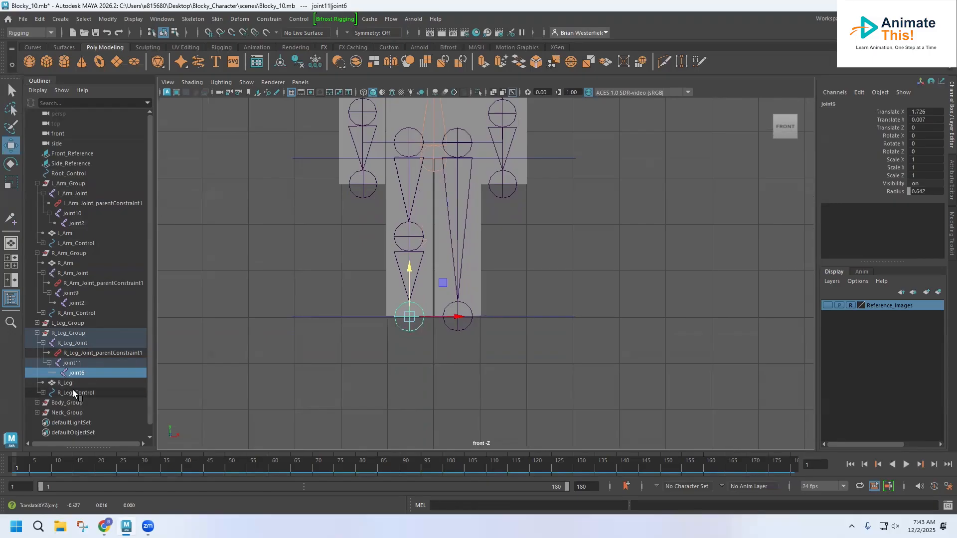
- Insert a joint into the left leg's joint chain with the Insert Joint tool
{"action": "left_click", "coordinate": [182, 20]}
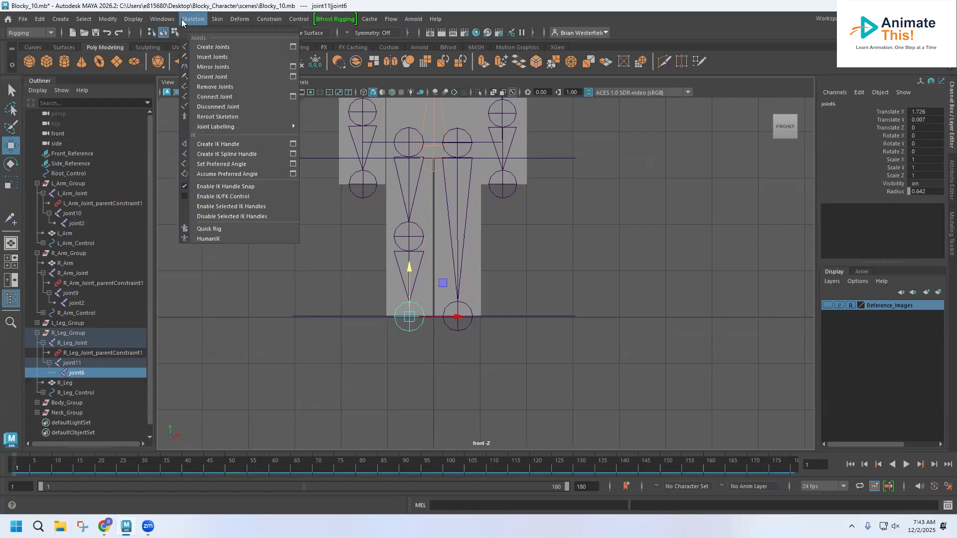
{"action": "left_click", "coordinate": [215, 65]}
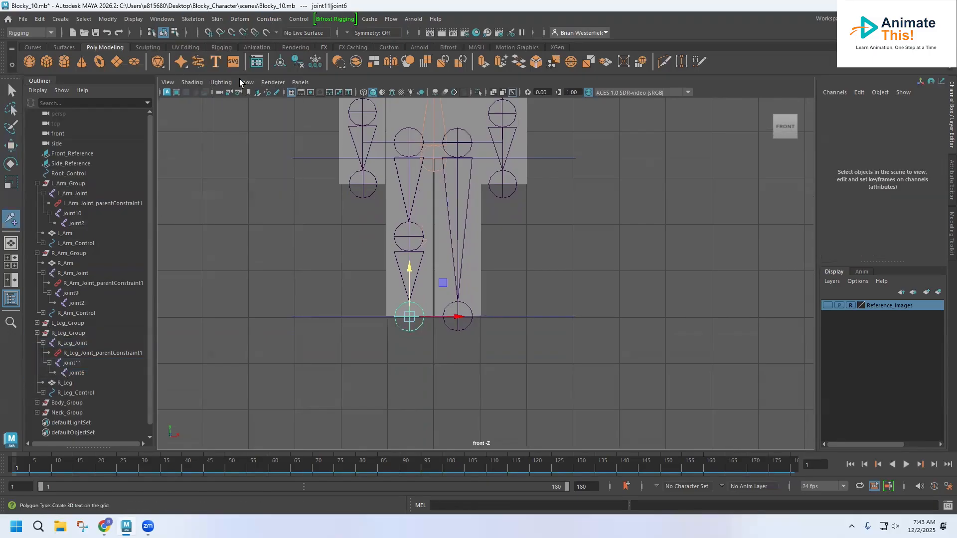
{"action": "left_click", "coordinate": [458, 228]}
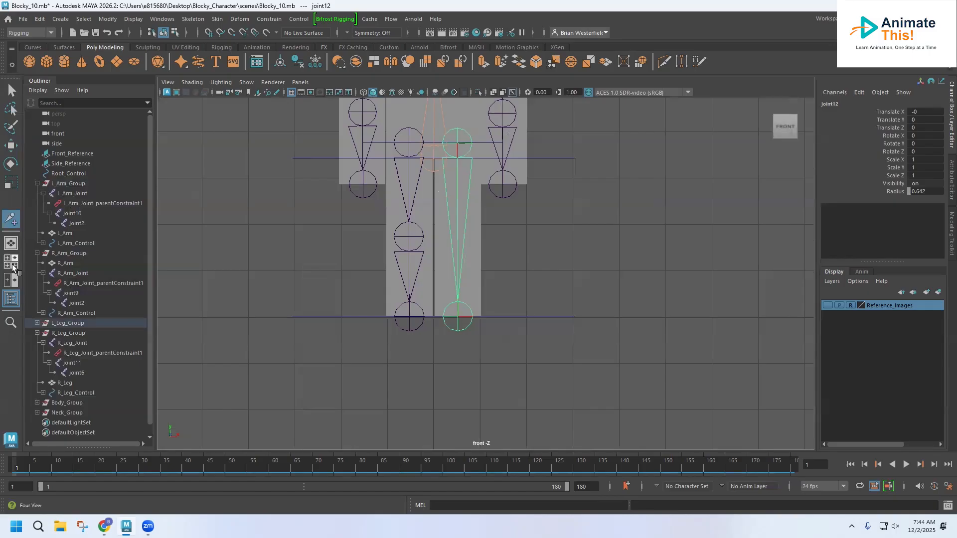
- Move the inserted left leg joint down to the knee, Translate X about 2.02, and raise the end joint to the foot's base, about 1.7
{"action": "key", "text": "w"}
{"action": "left_click_drag", "start_coordinate": [458, 122], "coordinate": [456, 205]}
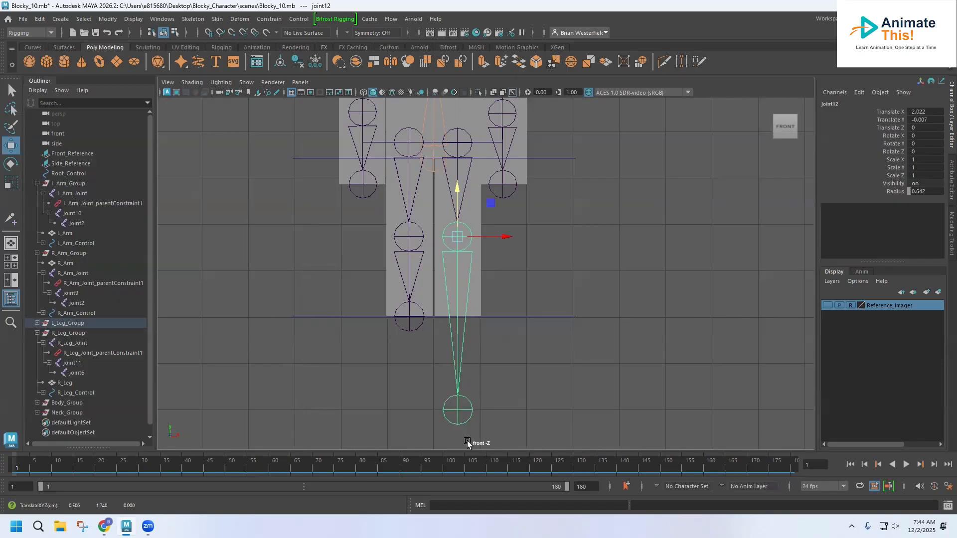
{"action": "left_click", "coordinate": [457, 408]}
{"action": "left_click_drag", "start_coordinate": [458, 364], "coordinate": [449, 268]}
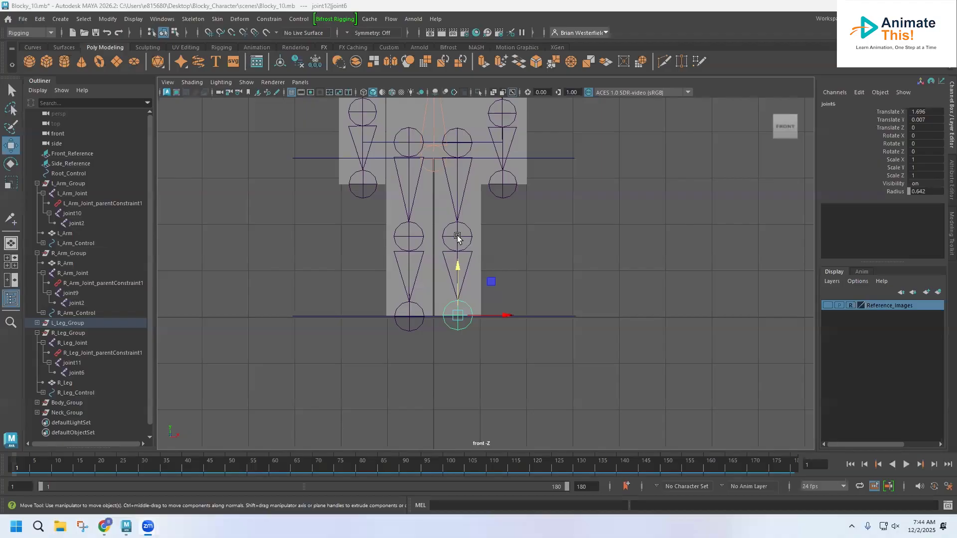
- Select the R_Arm mesh and switch the menu set from Rigging to Modeling
{"action": "middle_click_drag", "start_coordinate": [460, 206], "coordinate": [414, 335], "text": "alt"}
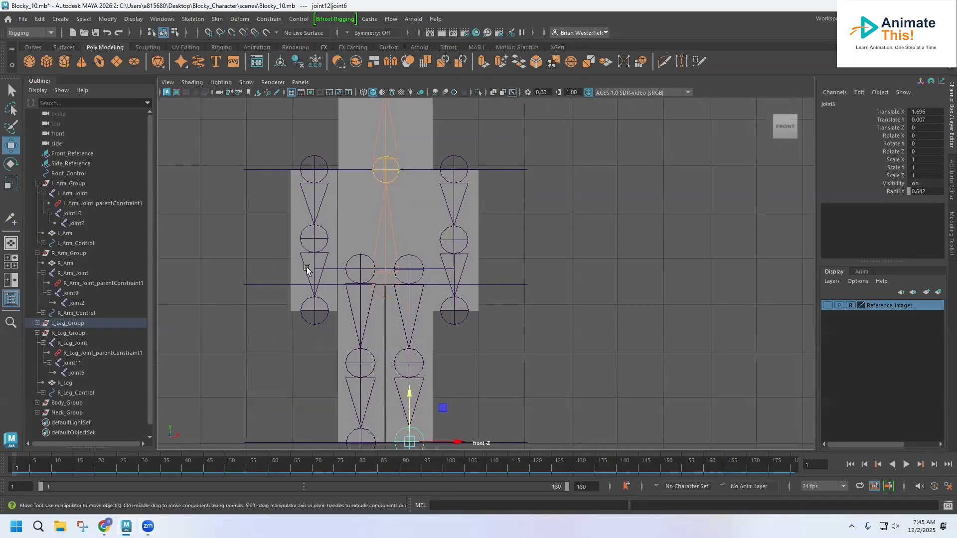
{"action": "left_click", "coordinate": [296, 214]}
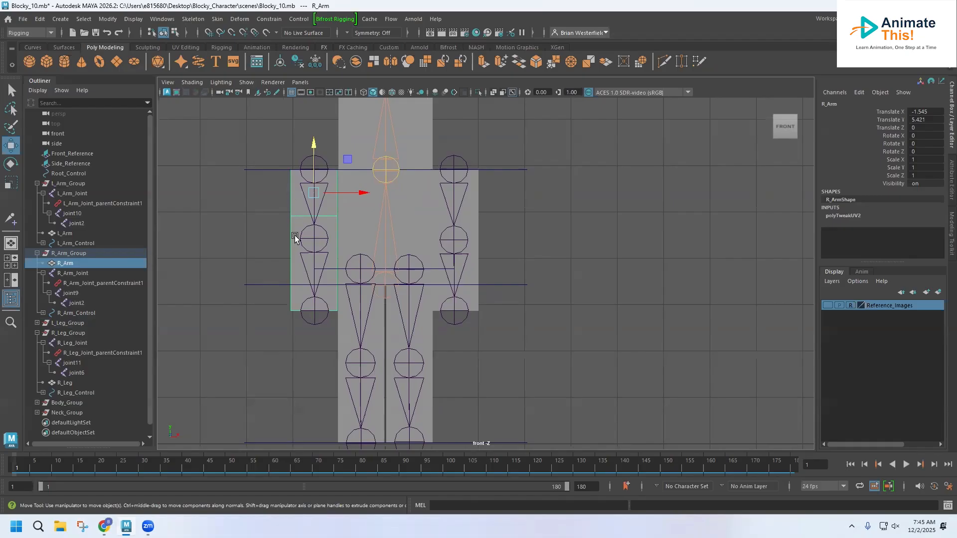
{"action": "left_click", "coordinate": [38, 32]}
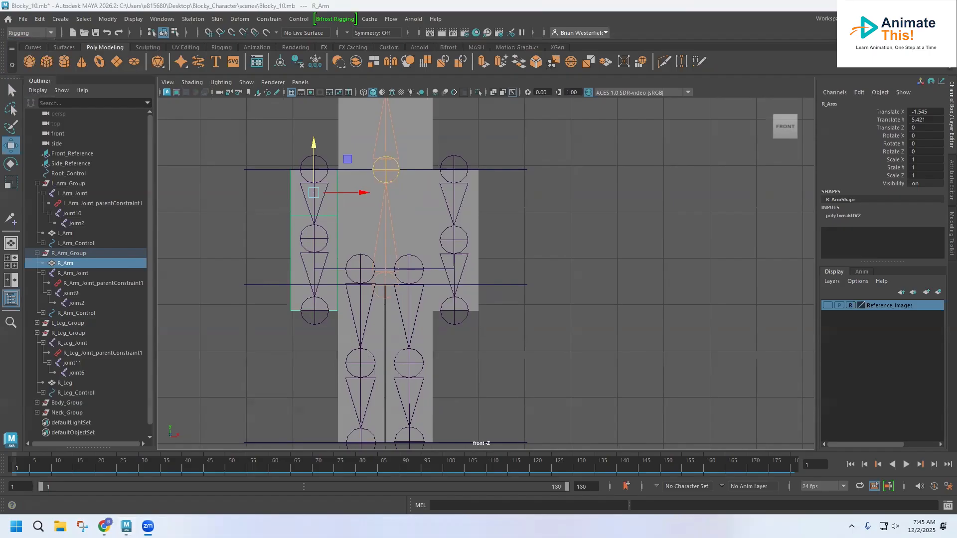
{"action": "left_click", "coordinate": [103, 5]}
{"action": "left_click", "coordinate": [25, 33]}
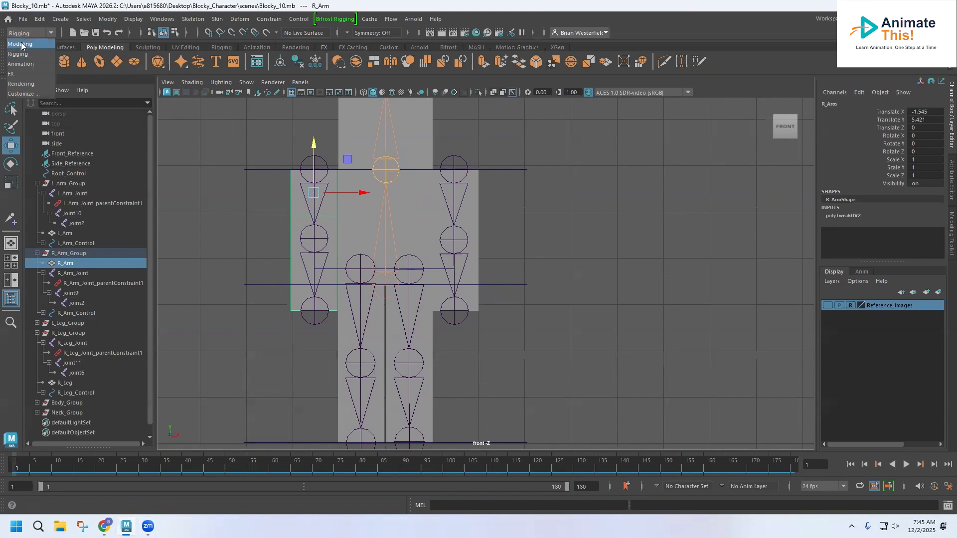
{"action": "left_click", "coordinate": [21, 44]}
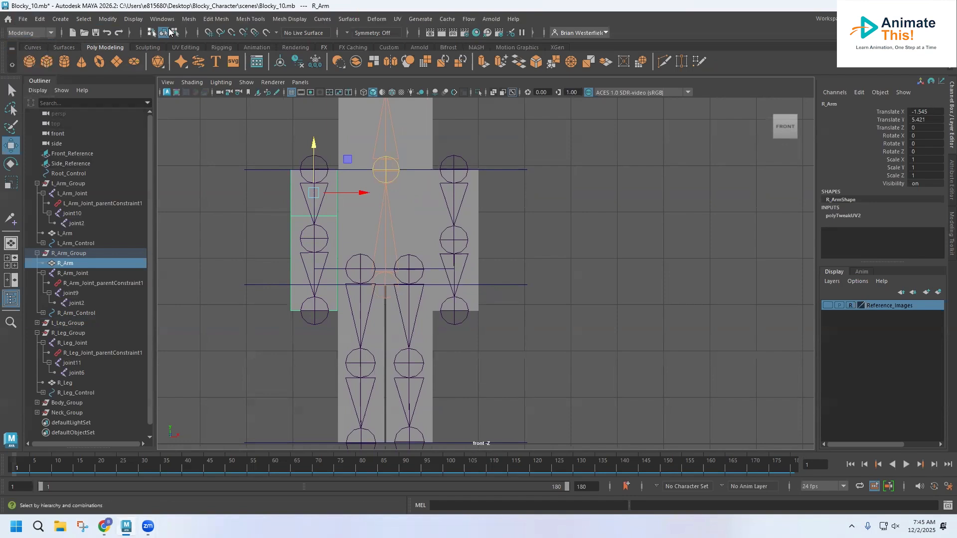
- Insert three horizontal edge loops around the elbow of the R_Arm mesh: just above, just below and level with the middle joint
{"action": "left_click", "coordinate": [215, 19]}
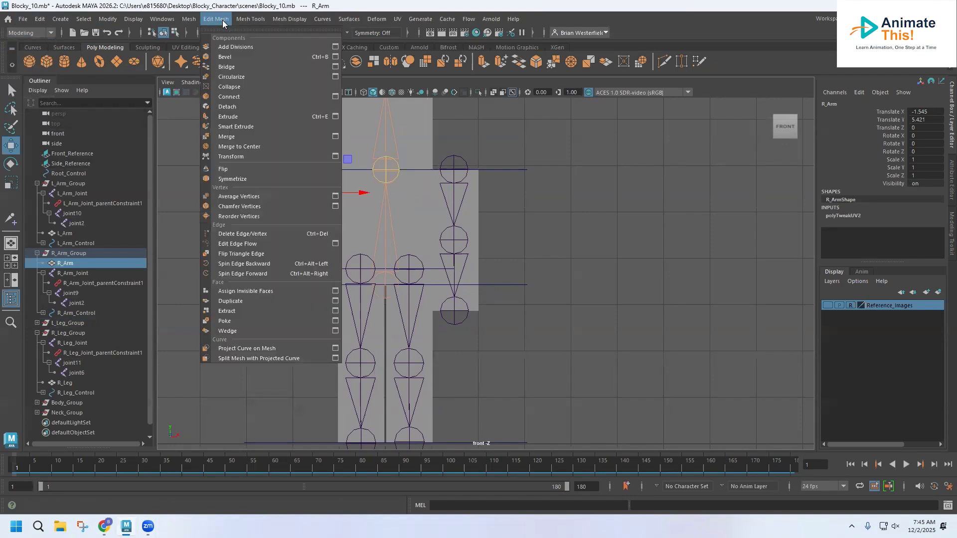
{"action": "mouse_move", "coordinate": [243, 21]}
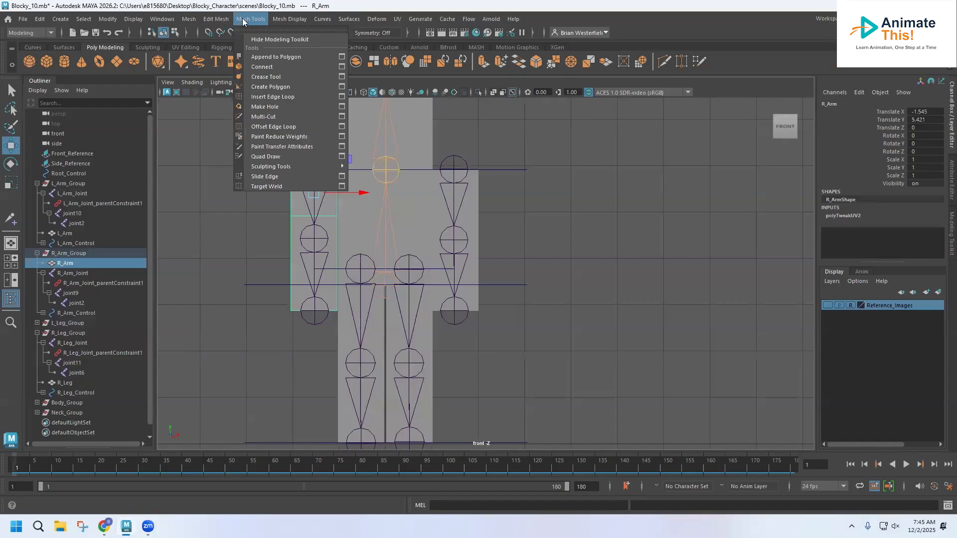
{"action": "left_click", "coordinate": [256, 97]}
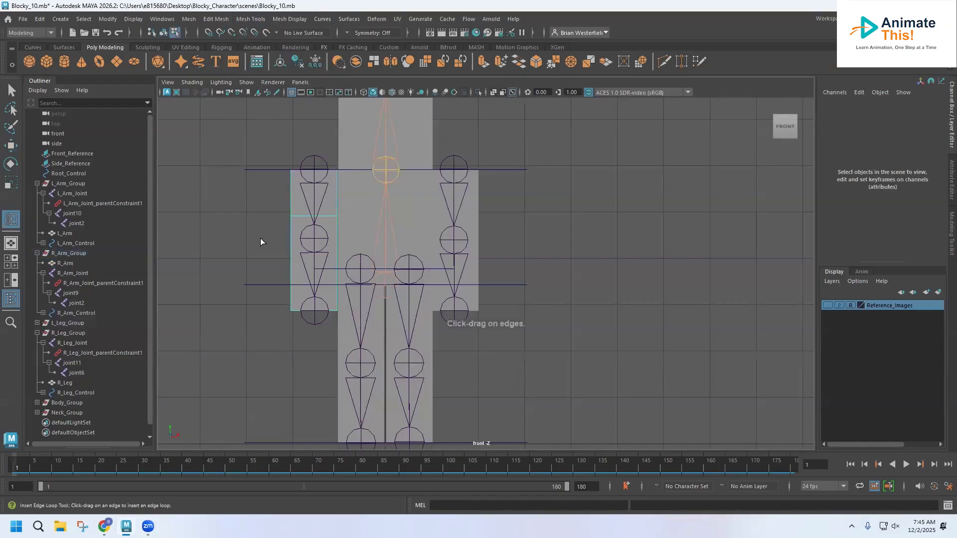
{"action": "left_click", "coordinate": [290, 227]}
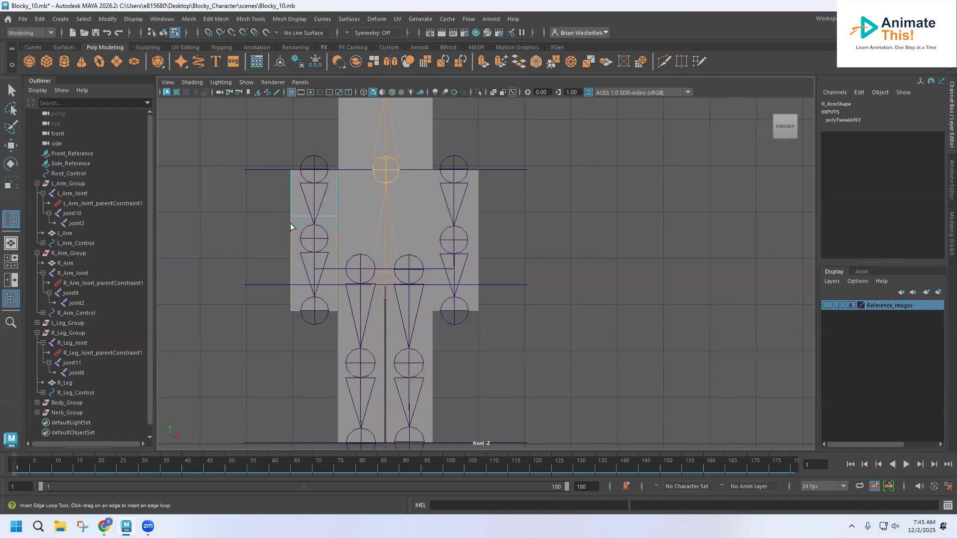
{"action": "left_click", "coordinate": [291, 225]}
{"action": "left_click", "coordinate": [291, 255]}
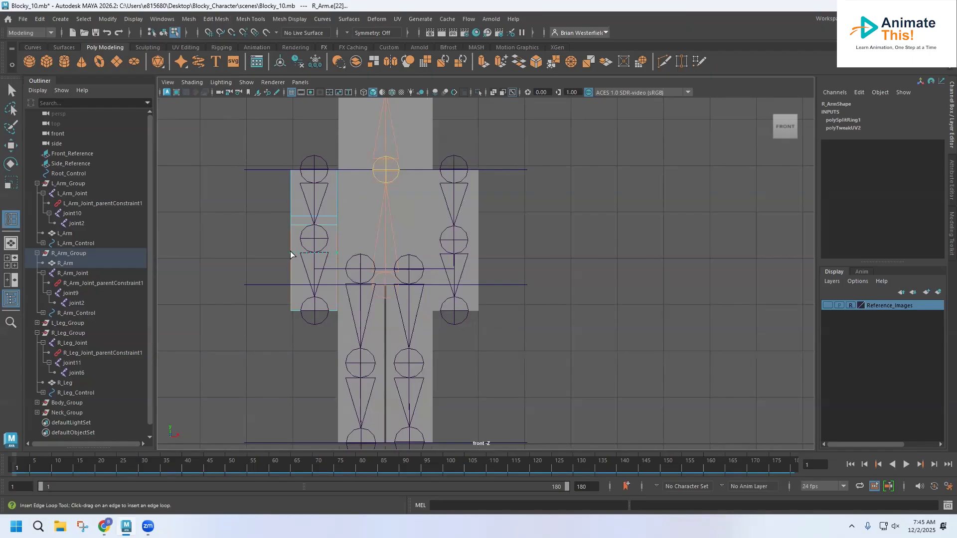
{"action": "left_click_drag", "start_coordinate": [290, 254], "coordinate": [293, 255]}
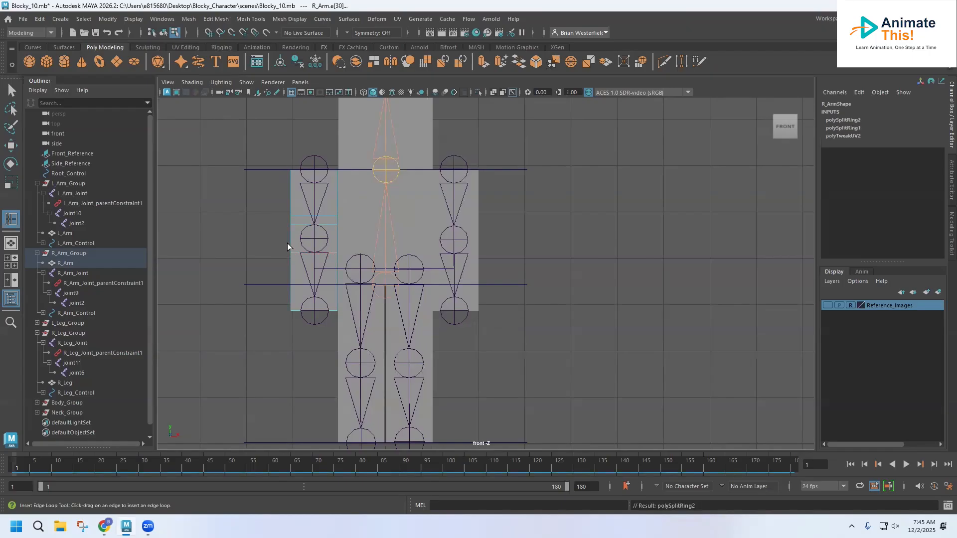
{"action": "left_click", "coordinate": [290, 241]}
{"action": "left_click_drag", "start_coordinate": [292, 241], "coordinate": [293, 242]}
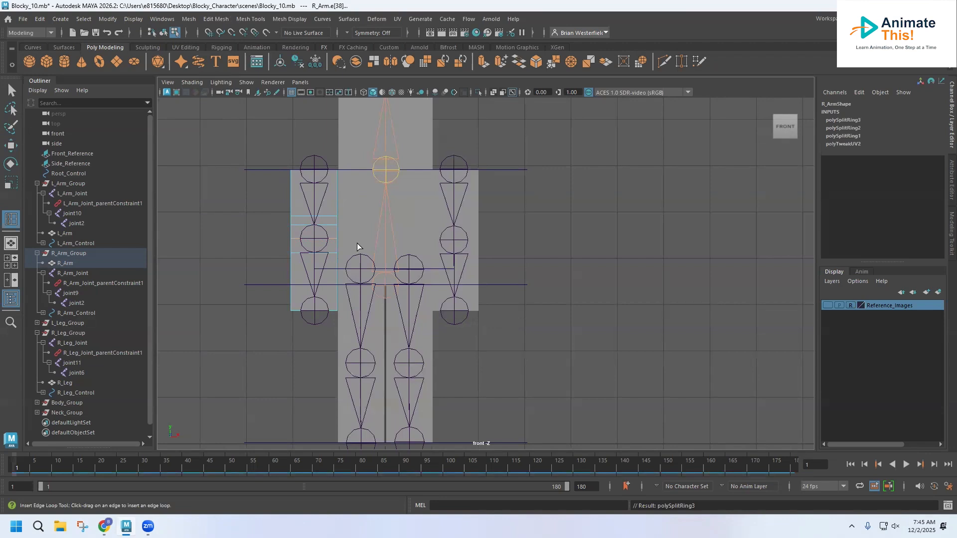
{"action": "left_click", "coordinate": [8, 90]}
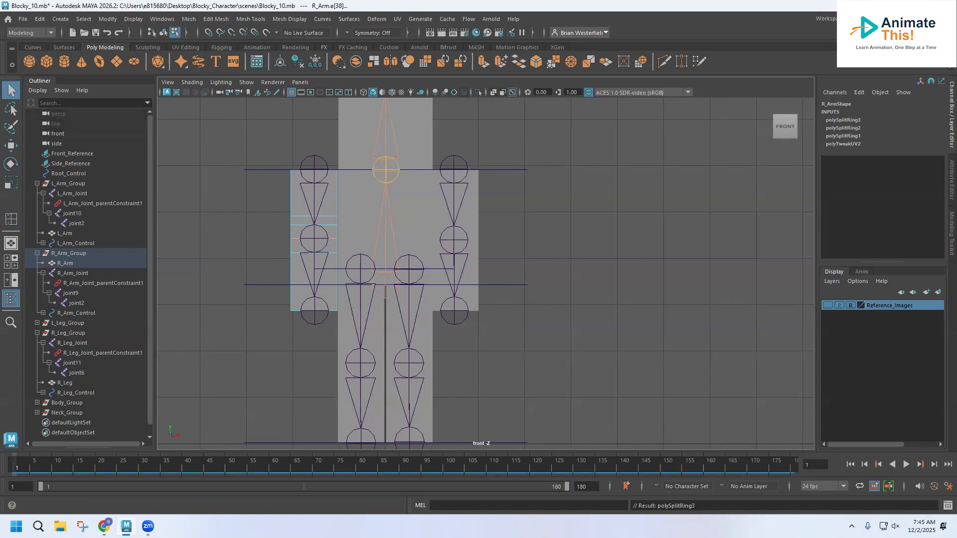
- Insert three horizontal edge loops into the L_Arm mesh above, below and through the elbow joint with the Insert Edge Loop tool
{"action": "left_click", "coordinate": [475, 215]}
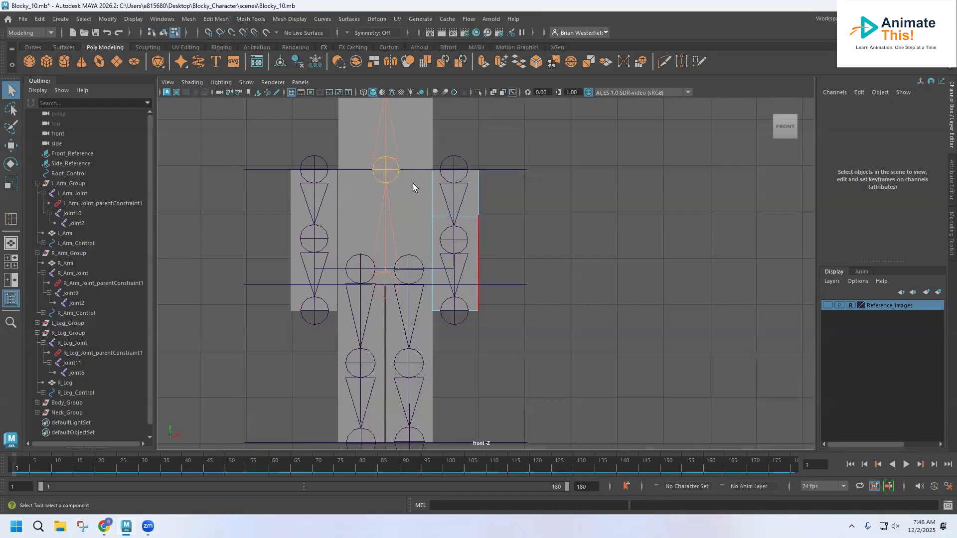
{"action": "left_click", "coordinate": [257, 19]}
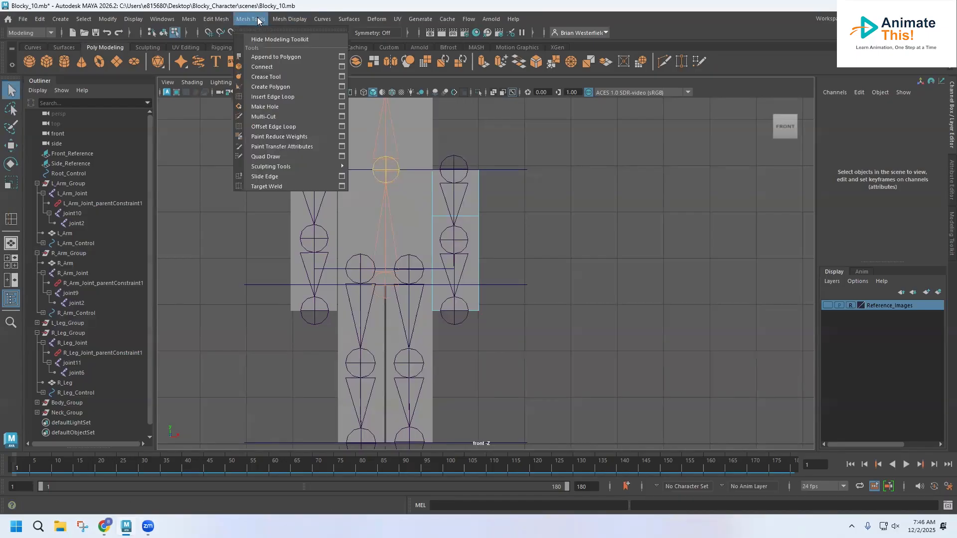
{"action": "left_click", "coordinate": [272, 96]}
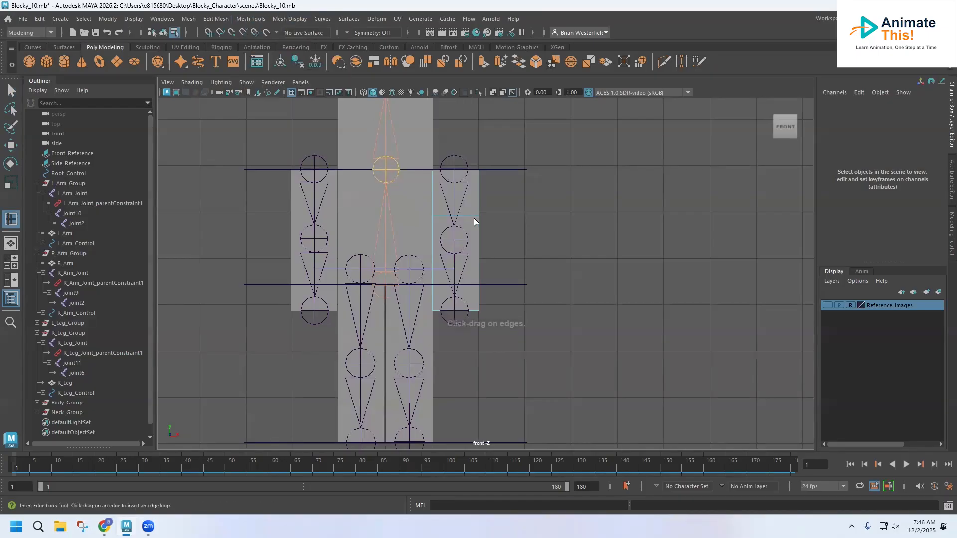
{"action": "left_click", "coordinate": [479, 243]}
{"action": "left_click_drag", "start_coordinate": [481, 226], "coordinate": [481, 225]}
{"action": "left_click_drag", "start_coordinate": [480, 260], "coordinate": [479, 253]}
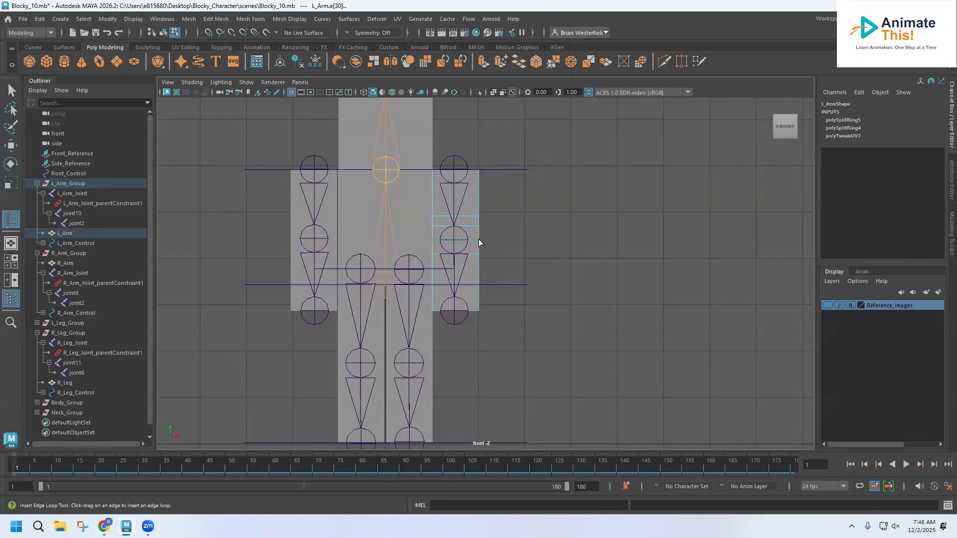
{"action": "left_click", "coordinate": [479, 241]}
{"action": "left_click", "coordinate": [10, 91]}
- Insert three horizontal edge loops around the knee of the R_Leg mesh: above, below and level with the knee joint
{"action": "middle_click_drag", "start_coordinate": [357, 312], "coordinate": [352, 267], "text": "alt"}
{"action": "left_click", "coordinate": [356, 272]}
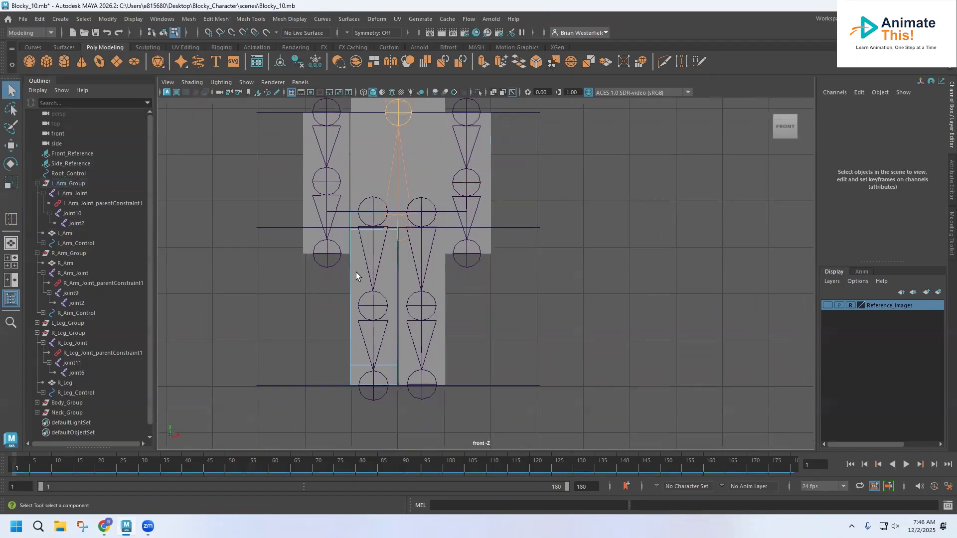
{"action": "left_click", "coordinate": [221, 20]}
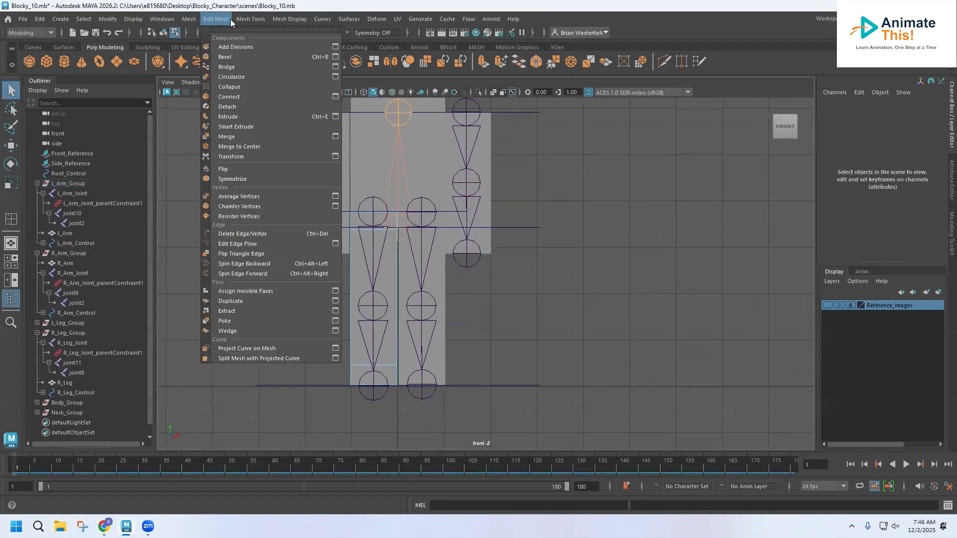
{"action": "mouse_move", "coordinate": [250, 19]}
{"action": "left_click", "coordinate": [265, 86]}
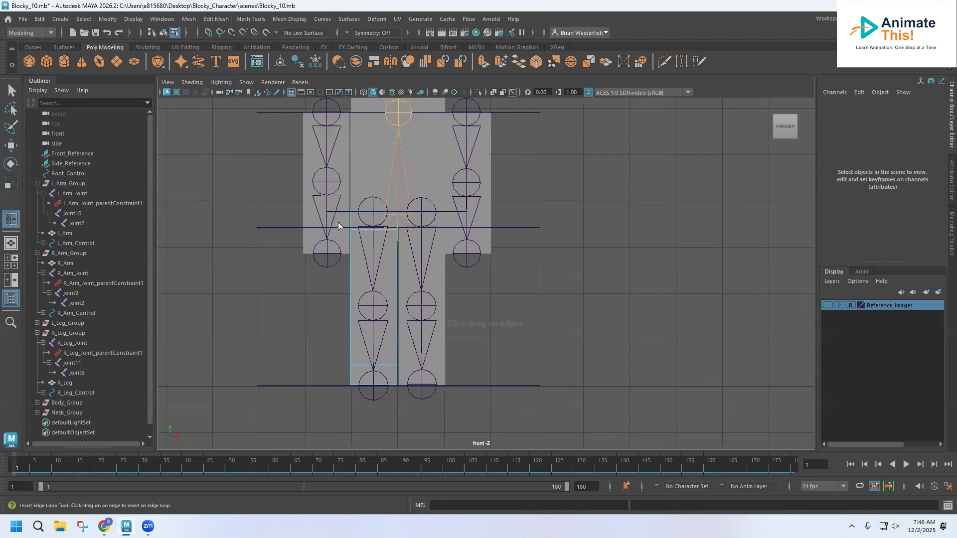
{"action": "left_click", "coordinate": [351, 287]}
{"action": "left_click", "coordinate": [351, 293]}
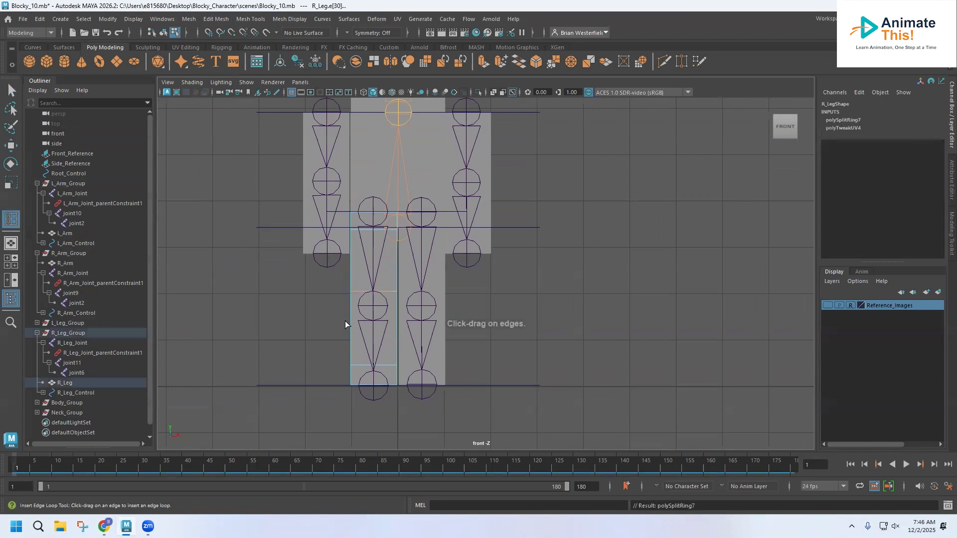
{"action": "left_click", "coordinate": [351, 321]}
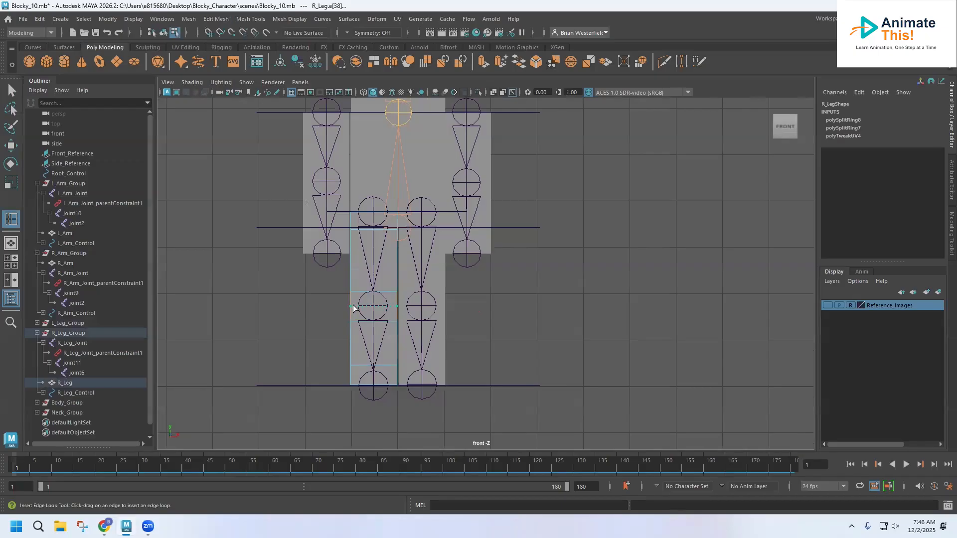
{"action": "left_click", "coordinate": [353, 309]}
{"action": "key", "text": "q"}
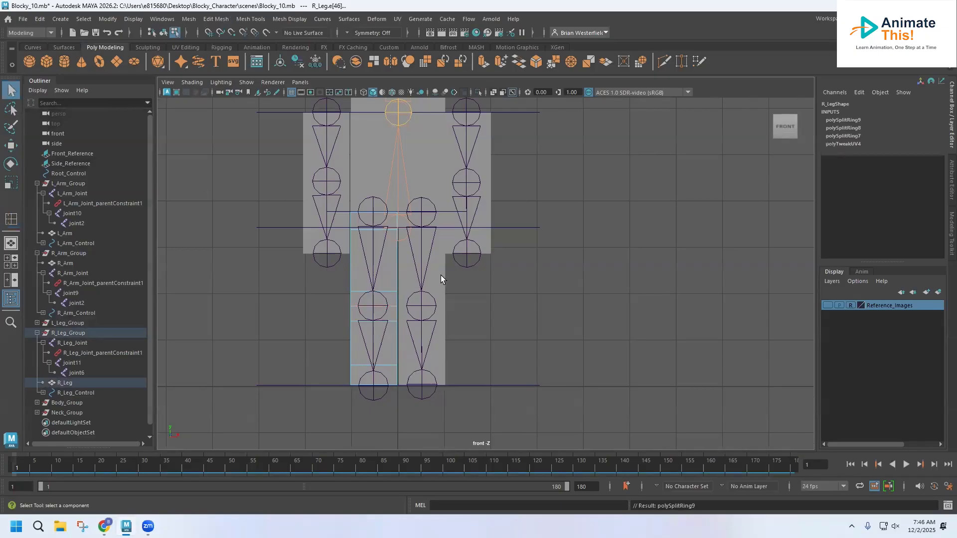
- Insert three horizontal edge loops into the L_Leg mesh above, below and through the knee joint, matching the right leg
{"action": "left_click", "coordinate": [441, 276]}
{"action": "left_click", "coordinate": [245, 19]}
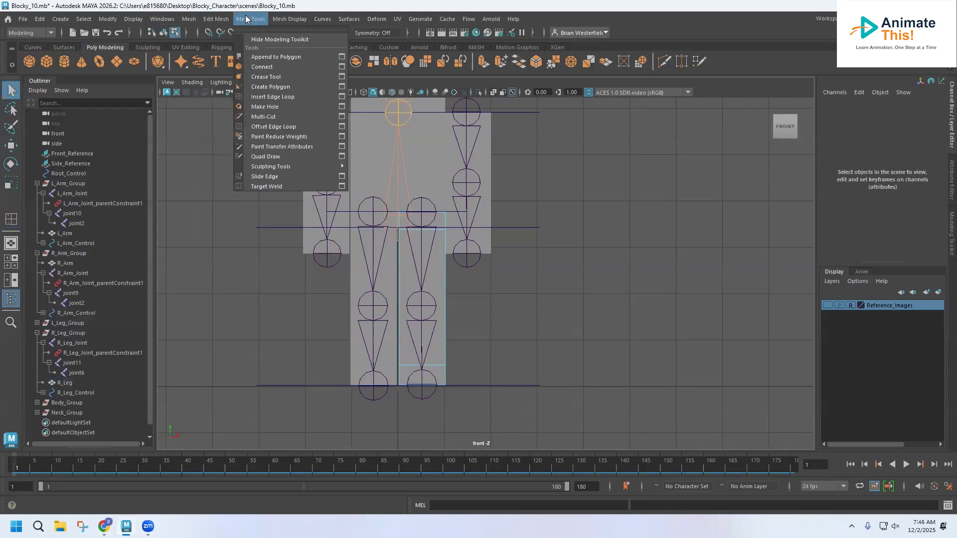
{"action": "left_click", "coordinate": [273, 96]}
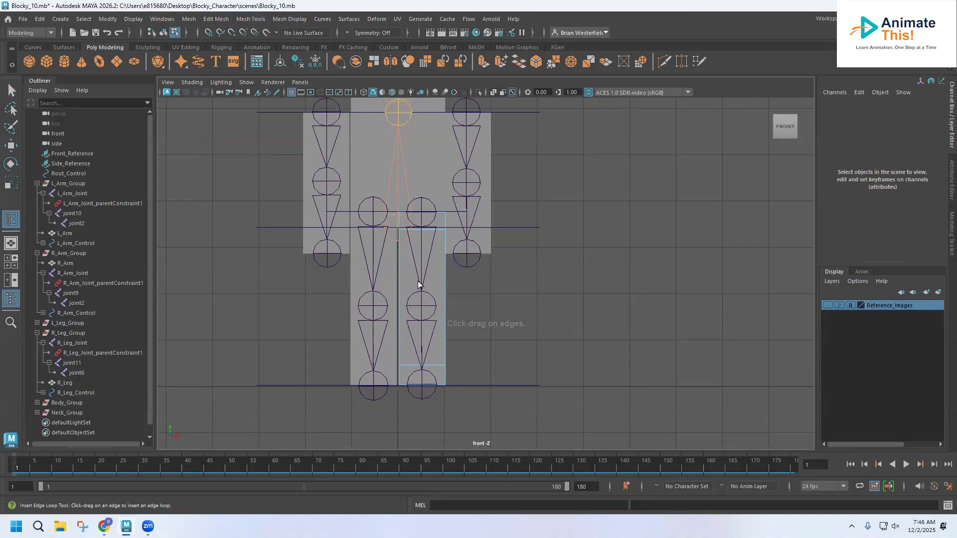
{"action": "left_click_drag", "start_coordinate": [445, 287], "coordinate": [446, 291]}
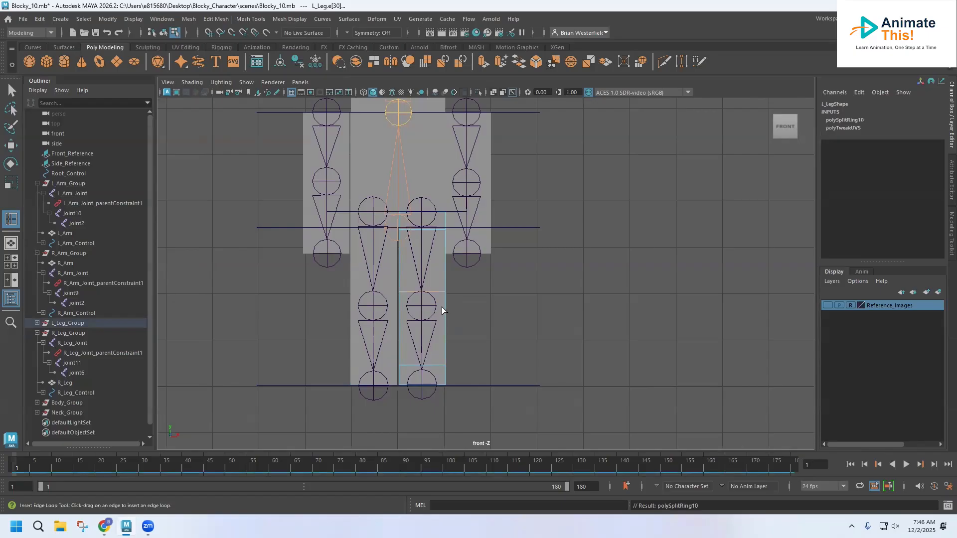
{"action": "key", "text": "ctrl+z"}
{"action": "left_click_drag", "start_coordinate": [445, 285], "coordinate": [446, 318]}
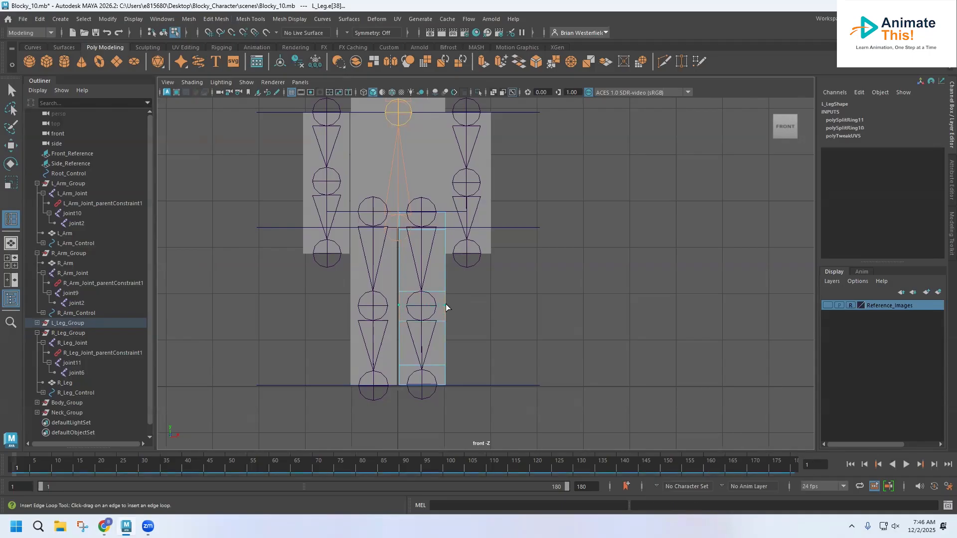
{"action": "left_click_drag", "start_coordinate": [446, 307], "coordinate": [445, 307]}
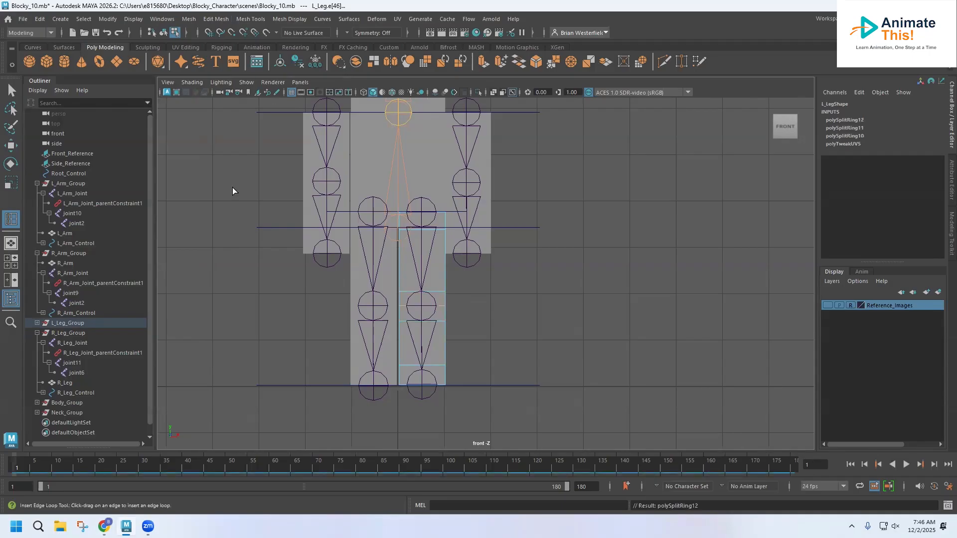
{"action": "key", "text": "q"}
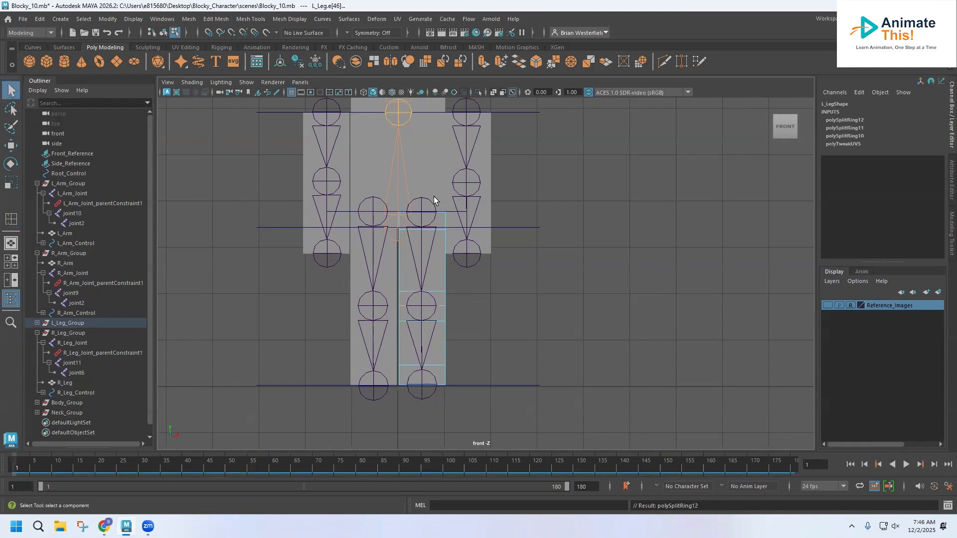
- Switch from the front view to the full perspective view and clear the selection
{"action": "key", "text": "space"}
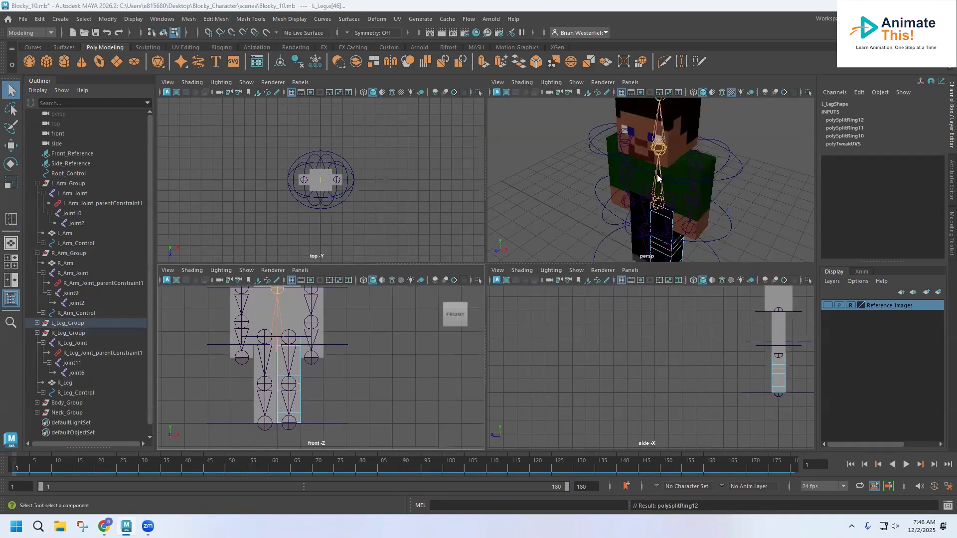
{"action": "key", "text": "space"}
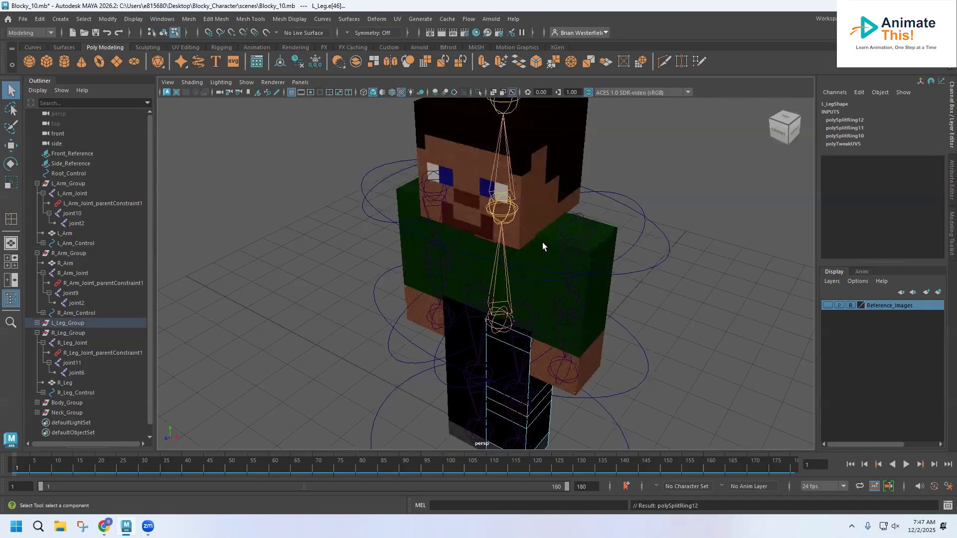
{"action": "left_click", "coordinate": [630, 199]}
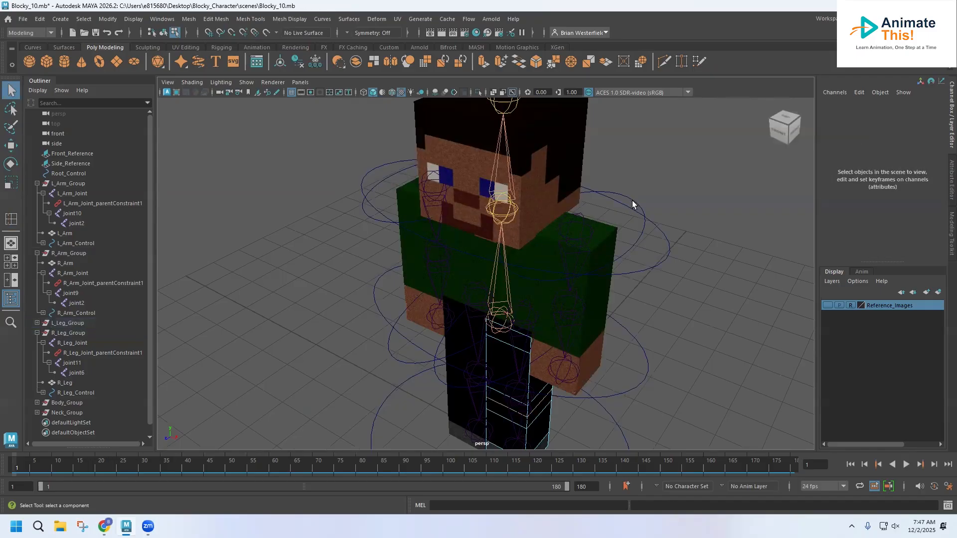
{"action": "left_click", "coordinate": [71, 184]}
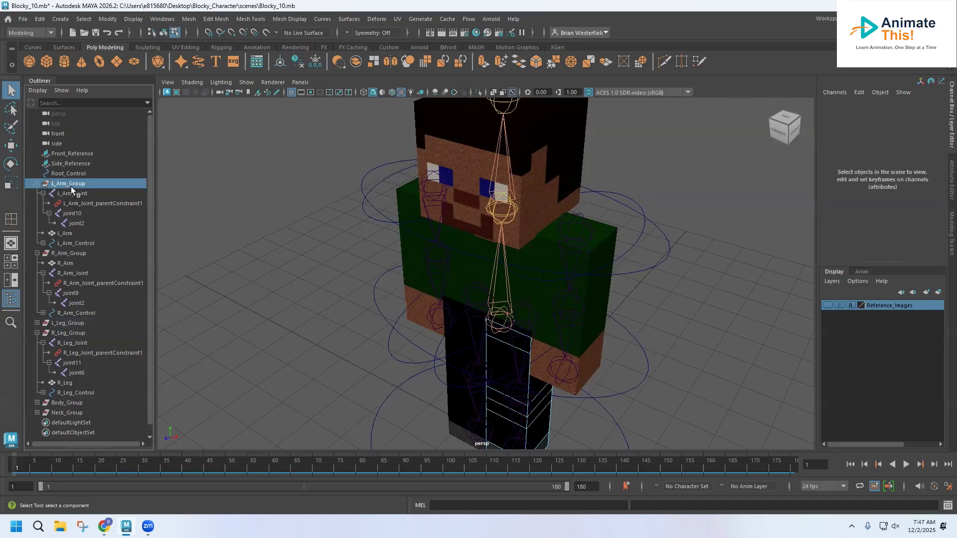
{"action": "left_click", "coordinate": [635, 201]}
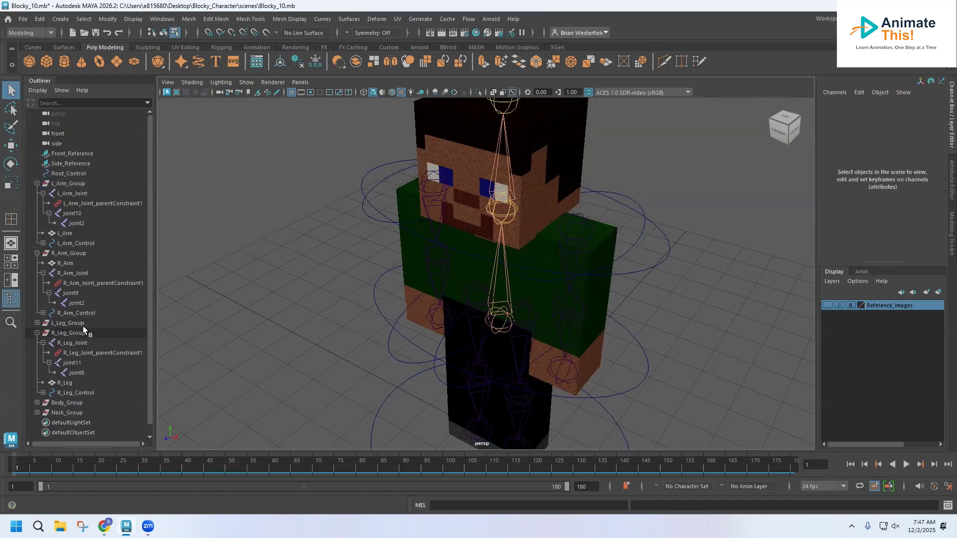
- Test the L_Arm_Control by rotating it about -23 degrees in X, and undo the rotation
{"action": "left_click", "coordinate": [80, 313]}
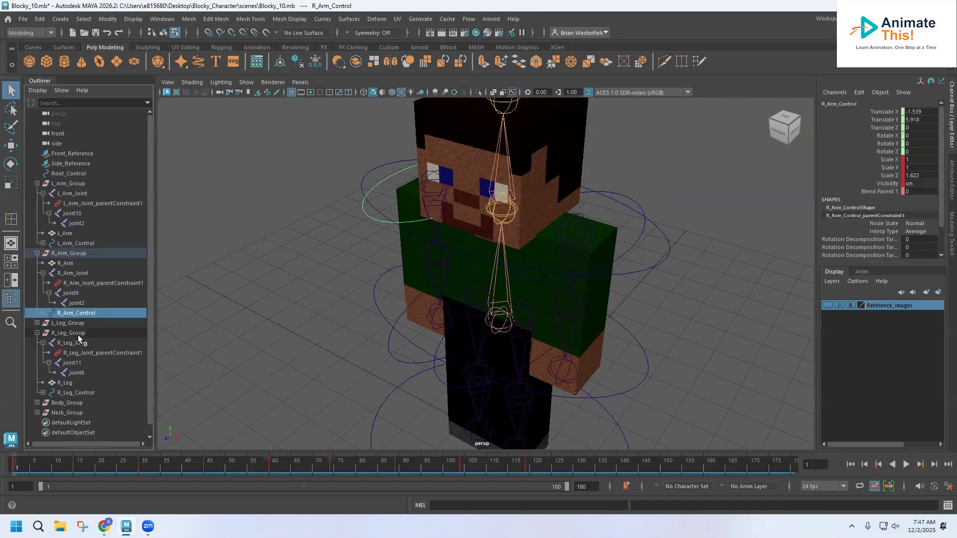
{"action": "left_click", "coordinate": [72, 243]}
{"action": "left_click", "coordinate": [11, 164]}
{"action": "left_click_drag", "start_coordinate": [558, 234], "coordinate": [555, 205]}
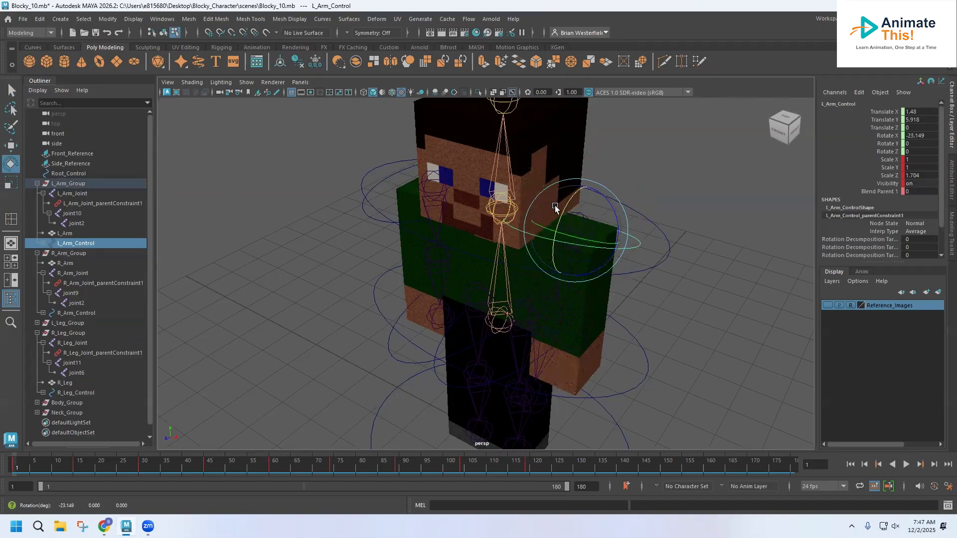
{"action": "key", "text": "ctrl+z"}
{"action": "key", "text": "ctrl+z"}
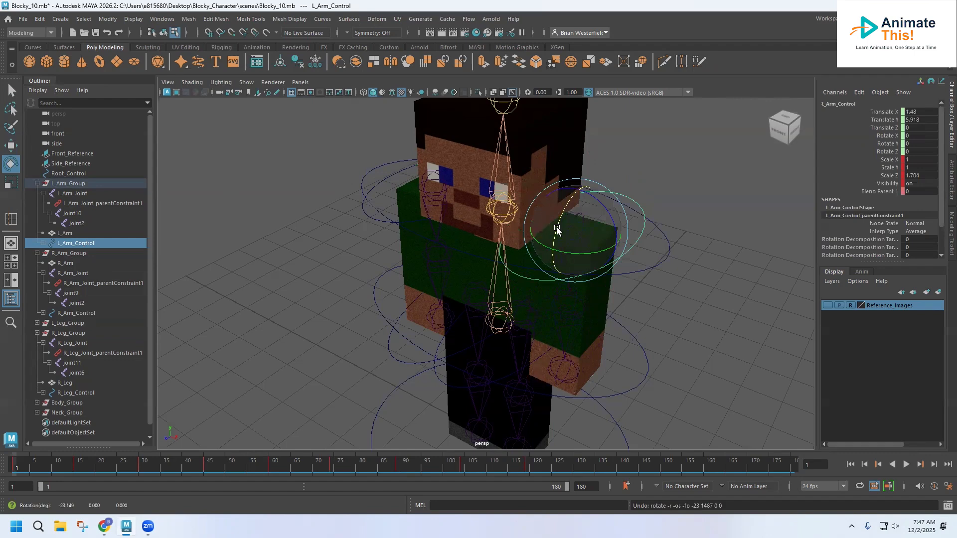
- Create a NURBS circle at the origin as a new control curve
{"action": "mouse_move", "coordinate": [492, 291]}
{"action": "left_mouse_down", "text": "alt"}
{"action": "mouse_move", "coordinate": [509, 255]}
{"action": "mouse_move", "coordinate": [519, 259]}
{"action": "mouse_move", "coordinate": [497, 279]}
{"action": "left_mouse_up", "text": "alt"}
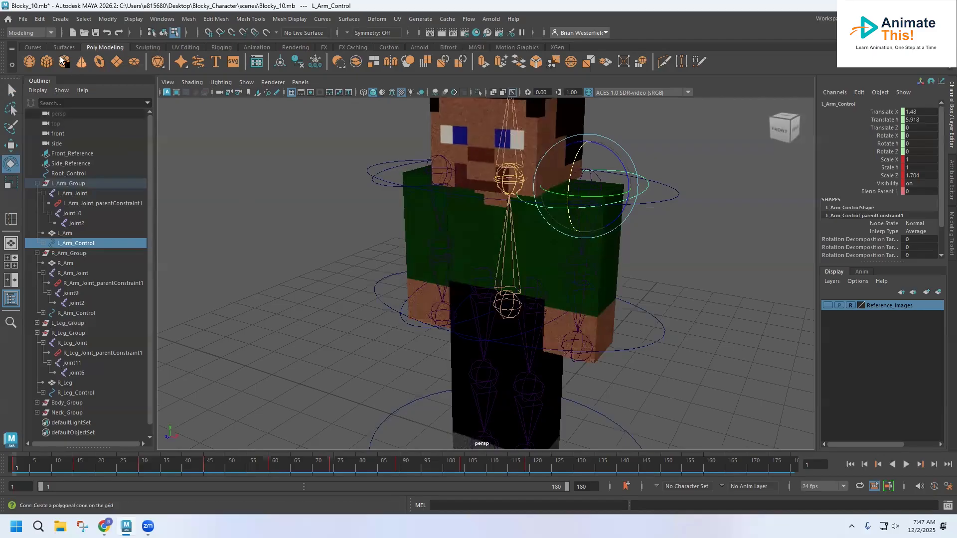
{"action": "left_click", "coordinate": [35, 47]}
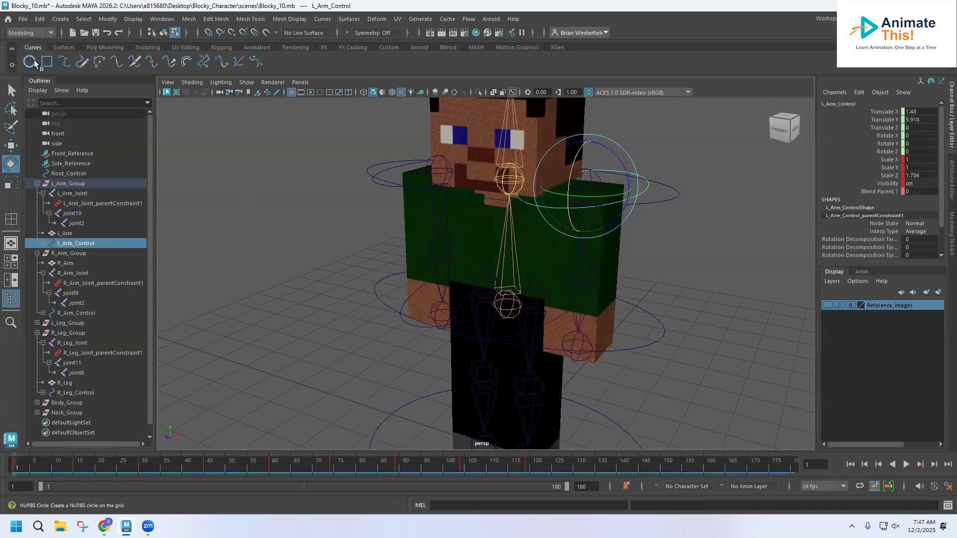
{"action": "left_click", "coordinate": [29, 61]}
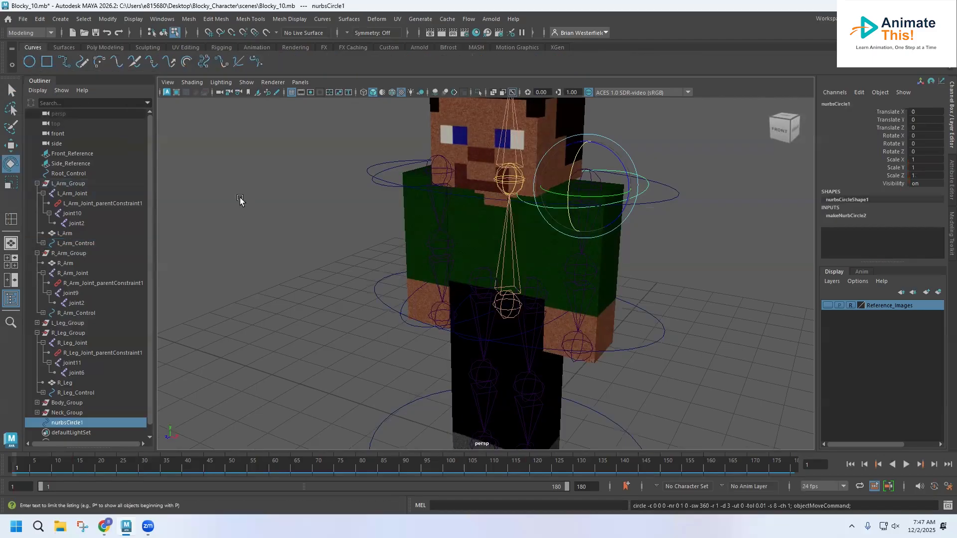
- Move the new NURBS circle onto the left elbow joint at about X 1.495, Y 4.384
{"action": "left_click_drag", "start_coordinate": [380, 305], "coordinate": [437, 365], "text": "alt"}
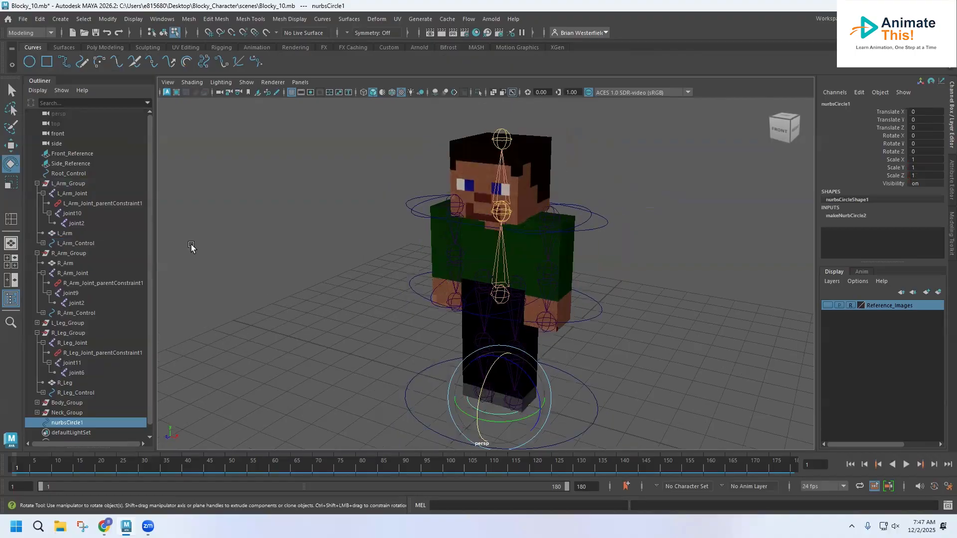
{"action": "left_click", "coordinate": [11, 146]}
{"action": "left_click_drag", "start_coordinate": [500, 354], "coordinate": [495, 209]}
{"action": "key", "text": "space"}
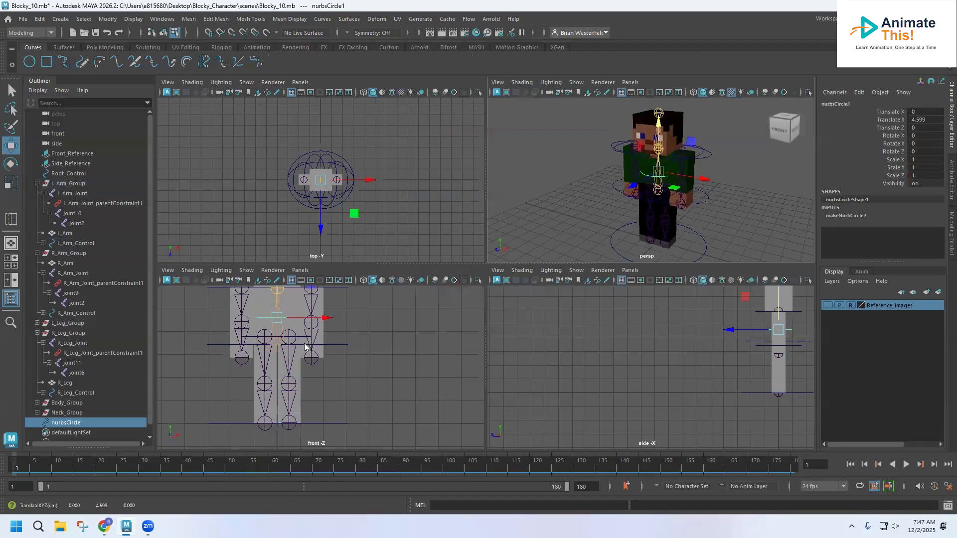
{"action": "key", "text": "space"}
{"action": "left_click_drag", "start_coordinate": [440, 173], "coordinate": [512, 174]}
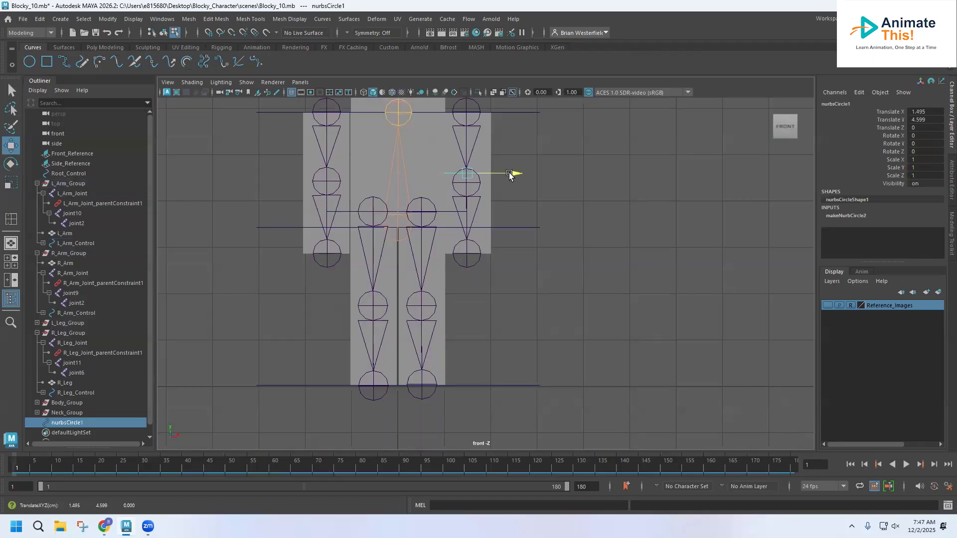
{"action": "left_click_drag", "start_coordinate": [468, 124], "coordinate": [470, 140]}
{"action": "left_click_drag", "start_coordinate": [515, 184], "coordinate": [516, 186]}
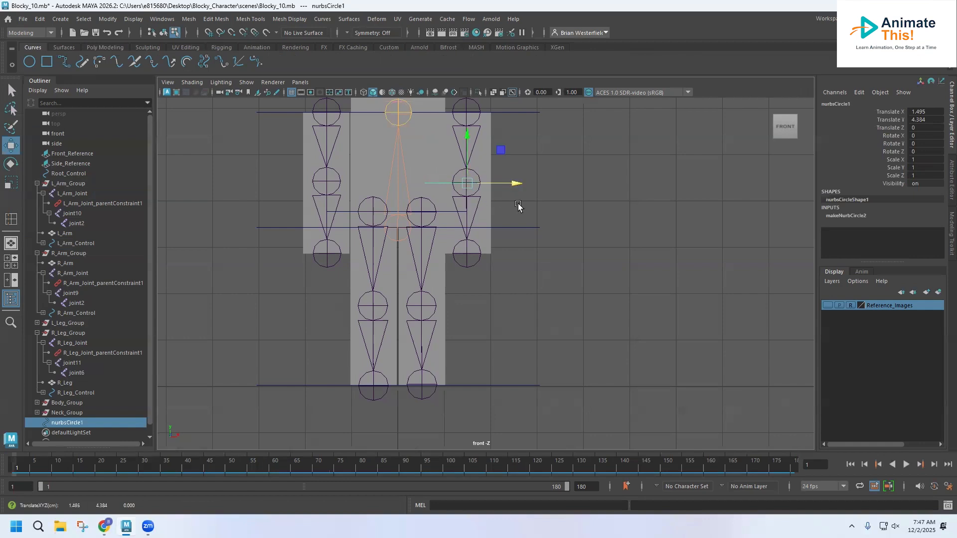
- Duplicate the left elbow circle and move the copy onto the right elbow joint at about X -1.533
{"action": "key", "text": "space"}
{"action": "scroll", "coordinate": [589, 215], "scroll_direction": "up", "scroll_amount": 10}
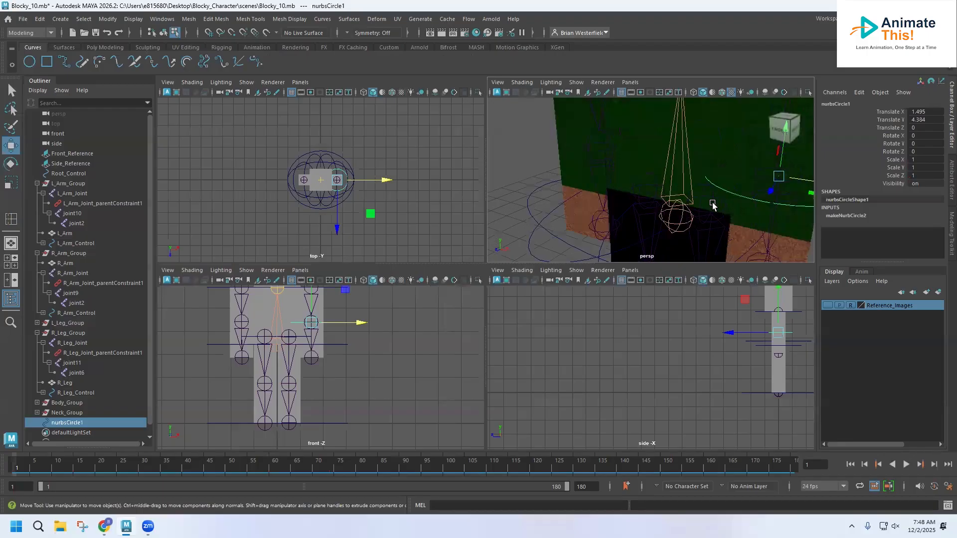
{"action": "mouse_move", "coordinate": [603, 203]}
{"action": "left_mouse_down", "text": "alt"}
{"action": "mouse_move", "coordinate": [595, 199]}
{"action": "mouse_move", "coordinate": [620, 207]}
{"action": "mouse_move", "coordinate": [594, 215]}
{"action": "left_mouse_up", "text": "alt"}
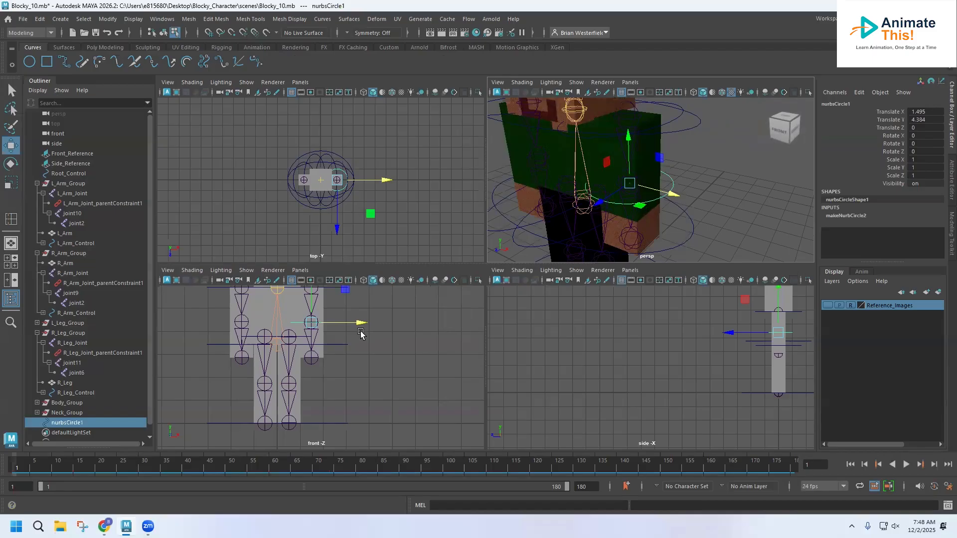
{"action": "key", "text": "ctrl+d"}
{"action": "left_click_drag", "start_coordinate": [352, 323], "coordinate": [288, 325]}
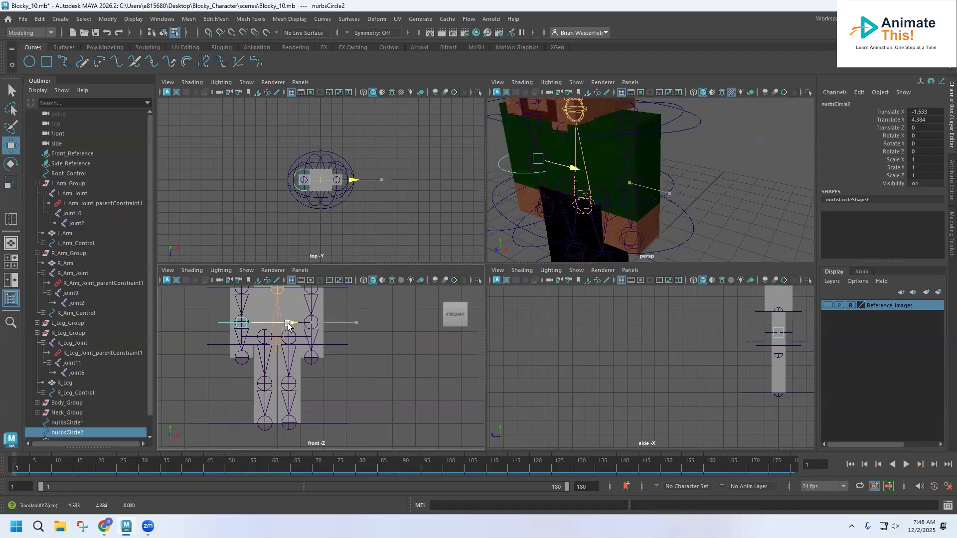
{"action": "left_click_drag", "start_coordinate": [288, 325], "coordinate": [288, 325]}
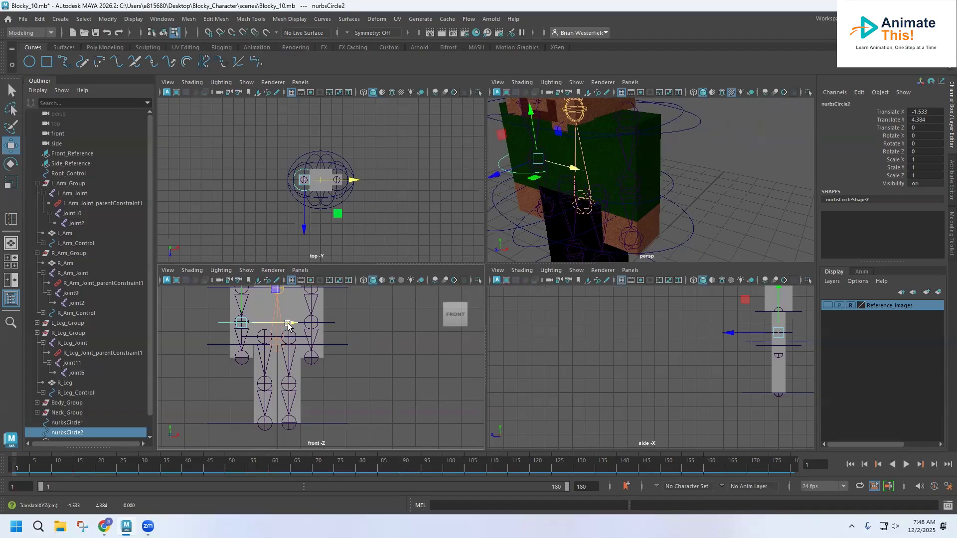
- Duplicate the elbow circle onto the right knee at about X -0.516, Y 1.745, and copy that circle to the left knee at about X 0.522
{"action": "key", "text": "ctrl+d"}
{"action": "left_click_drag", "start_coordinate": [239, 300], "coordinate": [248, 359]}
{"action": "left_click_drag", "start_coordinate": [287, 384], "coordinate": [312, 387]}
{"action": "key", "text": "ctrl+d"}
{"action": "left_click_drag", "start_coordinate": [312, 387], "coordinate": [335, 387]}
{"action": "left_click_drag", "start_coordinate": [620, 192], "coordinate": [699, 167], "text": "alt"}
{"action": "left_click", "coordinate": [736, 150]}
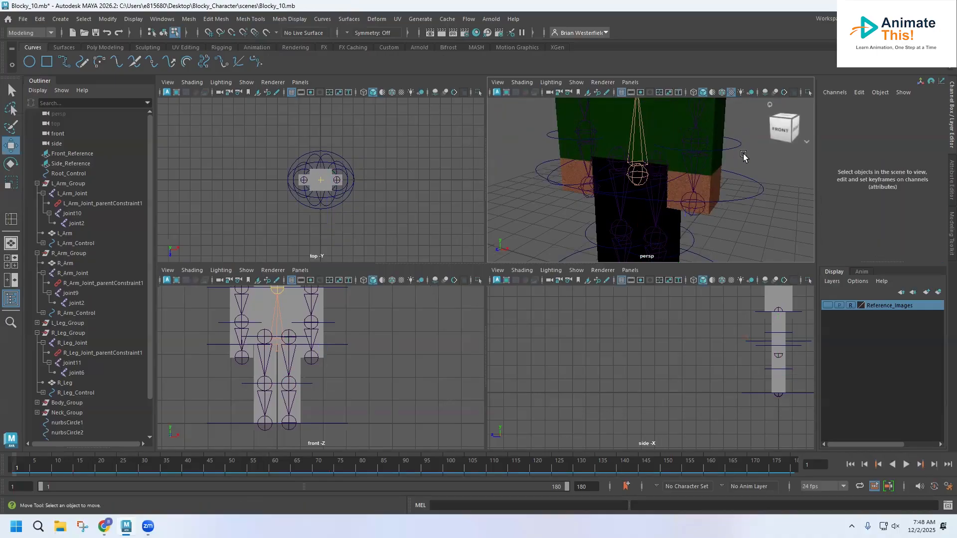
- Rename nurbsCircle1 as Left_Elbow_Control and nurbsCircle2 as Right_Elbow_Control
{"action": "key", "text": "q"}
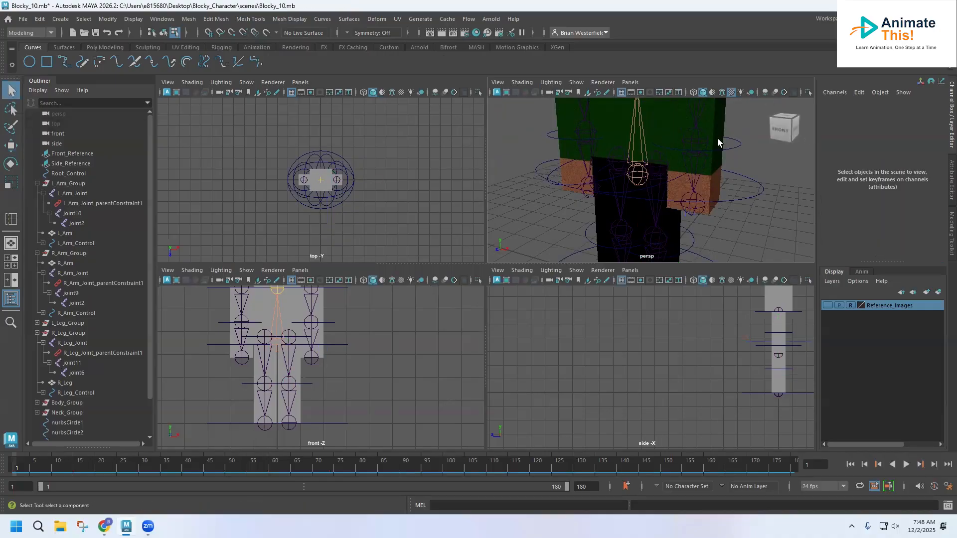
{"action": "left_click_drag", "start_coordinate": [732, 139], "coordinate": [742, 161]}
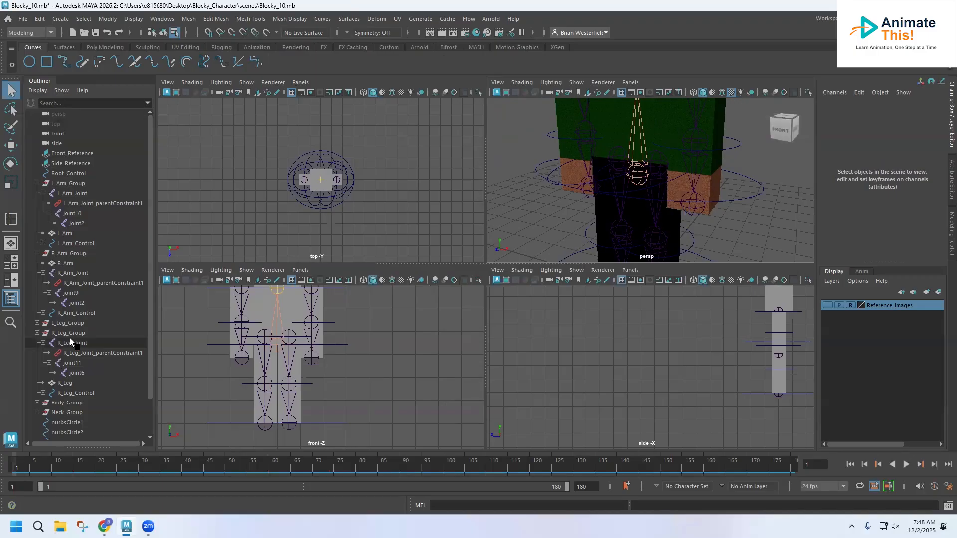
{"action": "scroll", "coordinate": [81, 355], "scroll_direction": "down", "scroll_amount": 2}
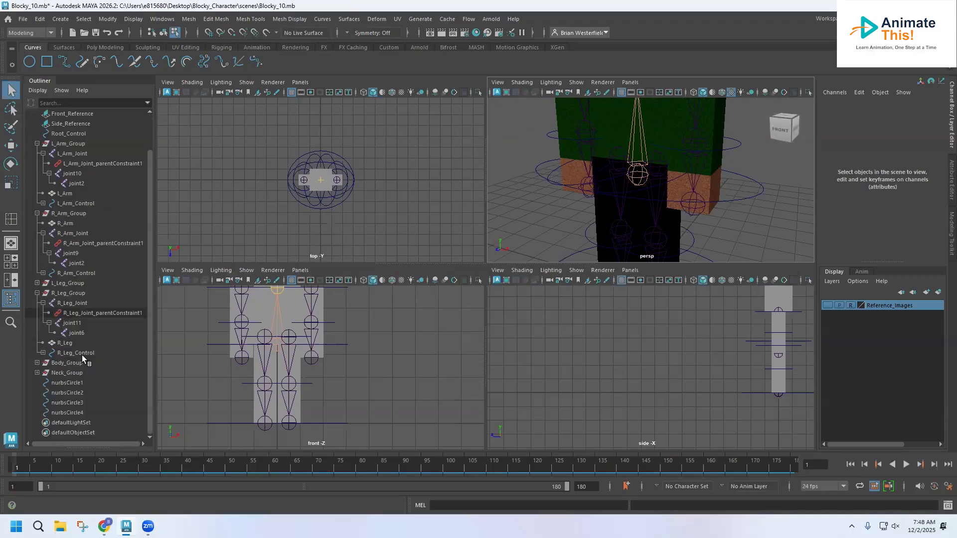
{"action": "left_click", "coordinate": [72, 384]}
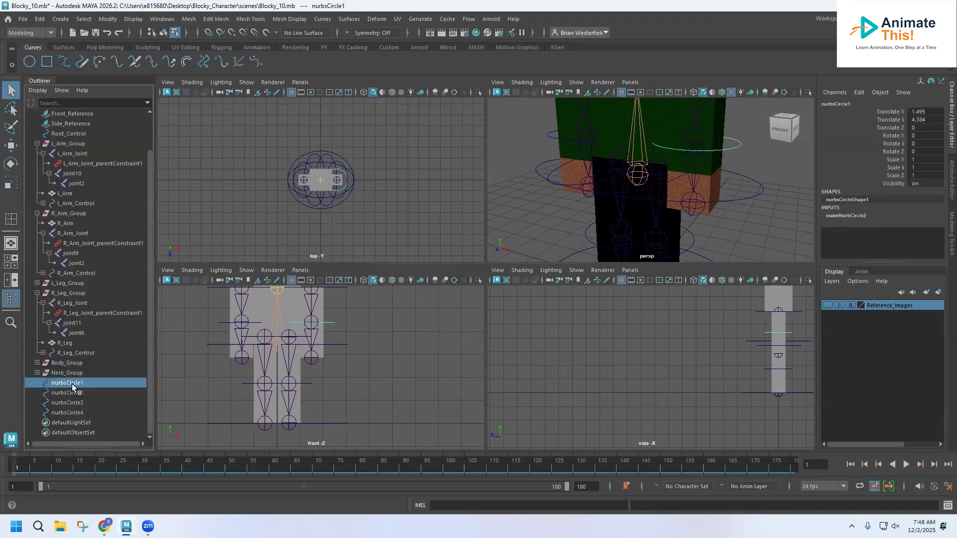
{"action": "double_click", "coordinate": [72, 384]}
{"action": "type", "text": "Left_Elbow_Control"}
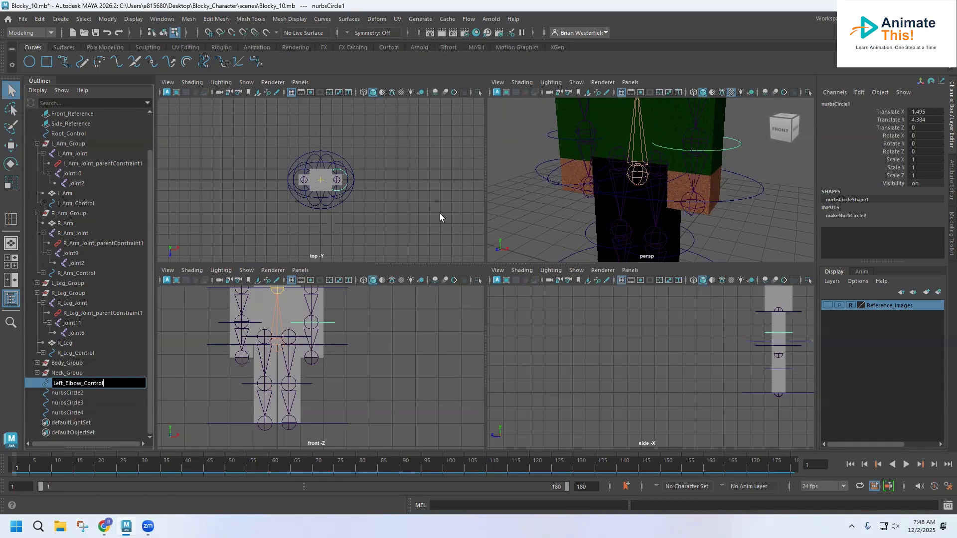
{"action": "left_click", "coordinate": [69, 394]}
{"action": "double_click", "coordinate": [69, 394]}
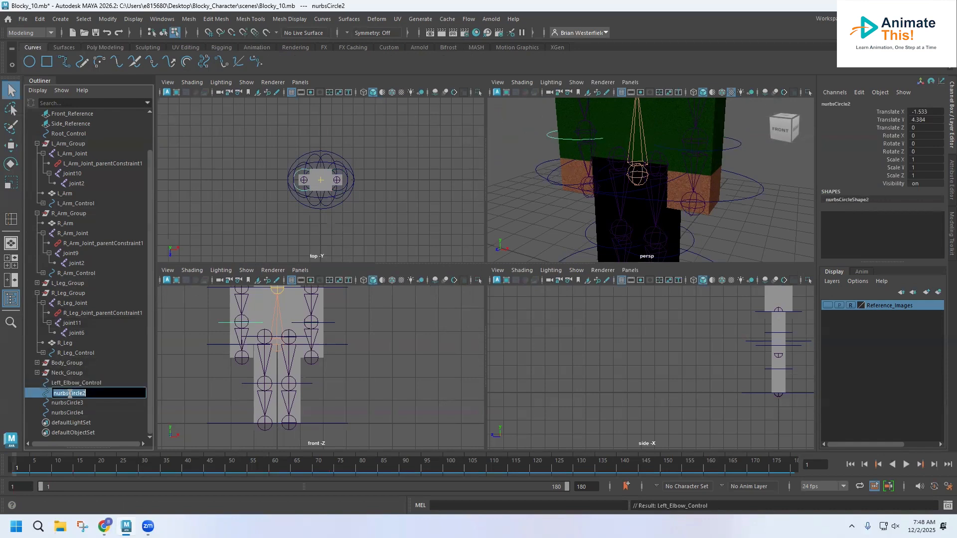
{"action": "type", "text": "Right_Elbow_Control"}
{"action": "key", "text": "Return"}
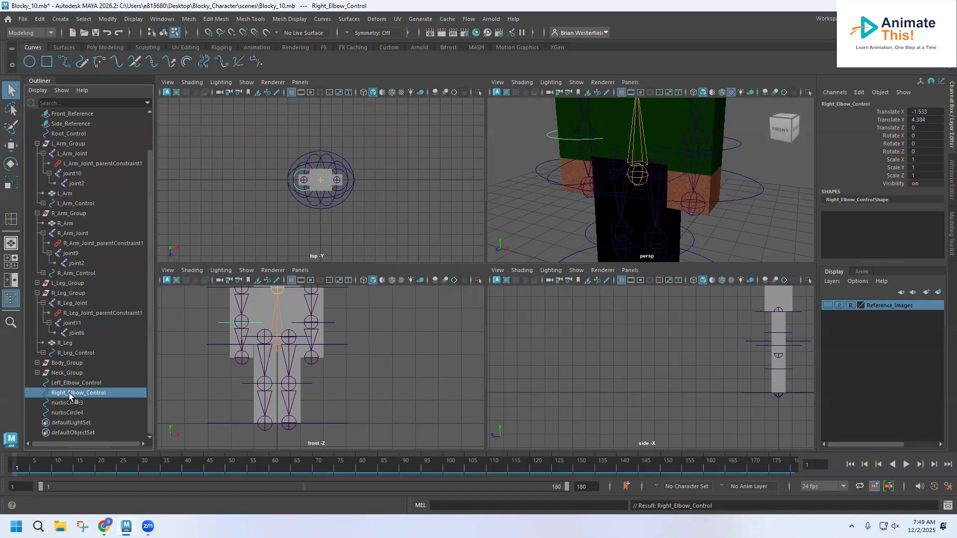
- Rename nurbsCircle3 as Right_Knee_Control and nurbsCircle4 as Left_Knee_Control
{"action": "left_click", "coordinate": [63, 403]}
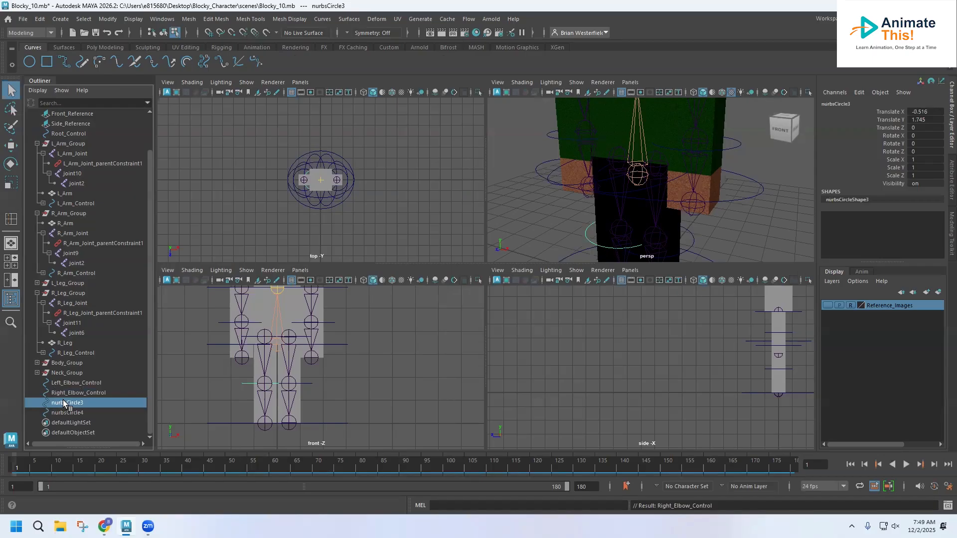
{"action": "double_click", "coordinate": [64, 403]}
{"action": "type", "text": "Right_Knee_Control"}
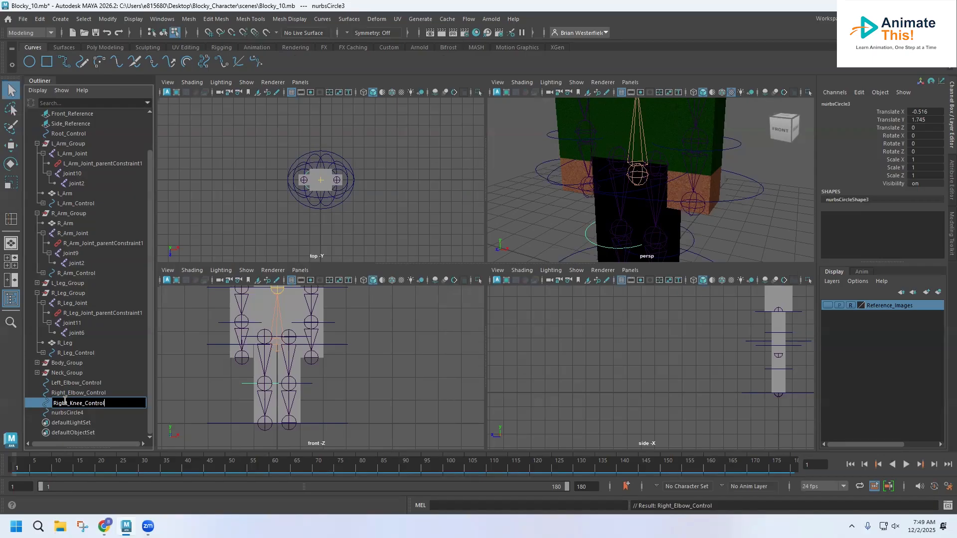
{"action": "key", "text": "Return"}
{"action": "left_click", "coordinate": [62, 414]}
{"action": "double_click", "coordinate": [63, 413]}
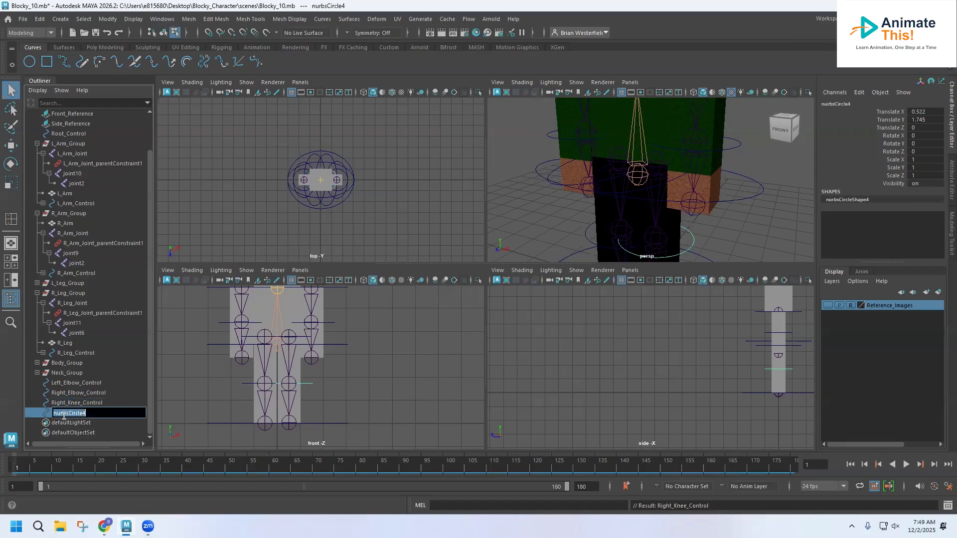
{"action": "type", "text": "Left_Knee_Control"}
{"action": "key", "text": "Return"}
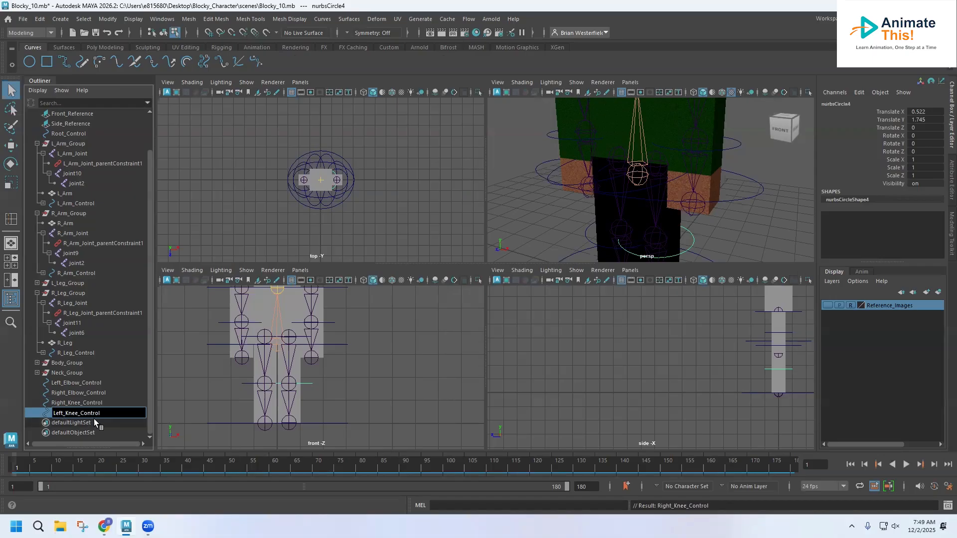
- Bind the whole L_Arm mesh to the L_Arm_Joint chain with the Bind Skin command from the Rigging menu set
{"action": "left_click", "coordinate": [76, 393]}
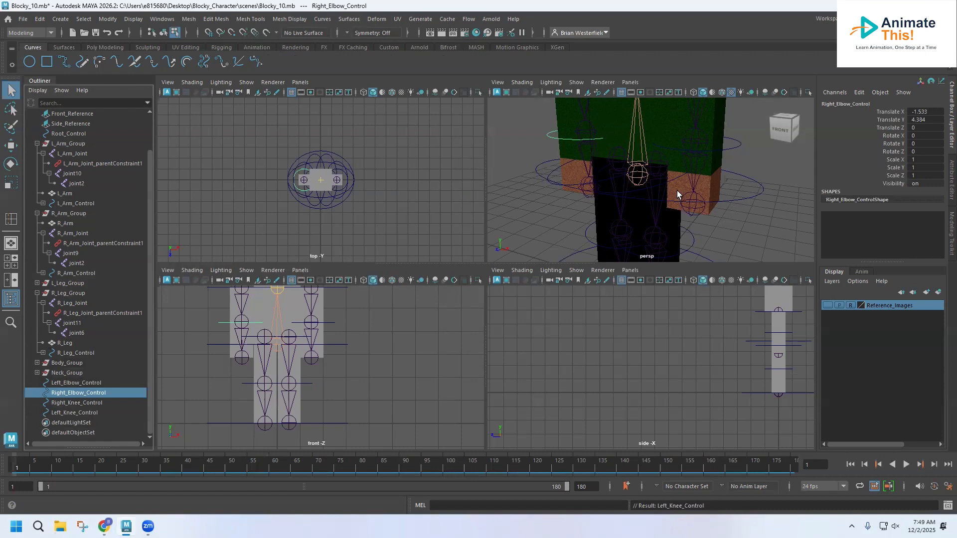
{"action": "key", "text": "space"}
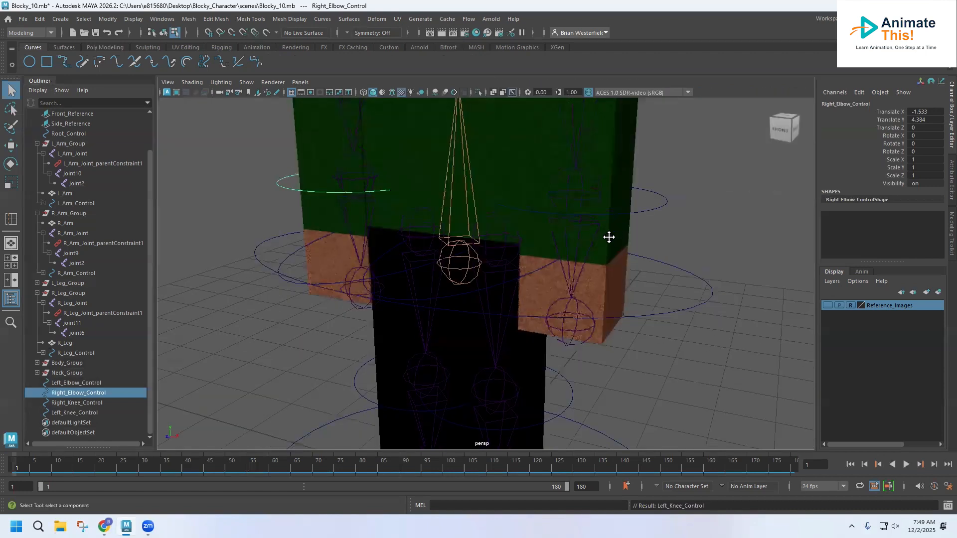
{"action": "middle_click_drag", "start_coordinate": [608, 237], "coordinate": [590, 265], "text": "alt"}
{"action": "scroll", "coordinate": [590, 265], "scroll_direction": "down", "scroll_amount": 8}
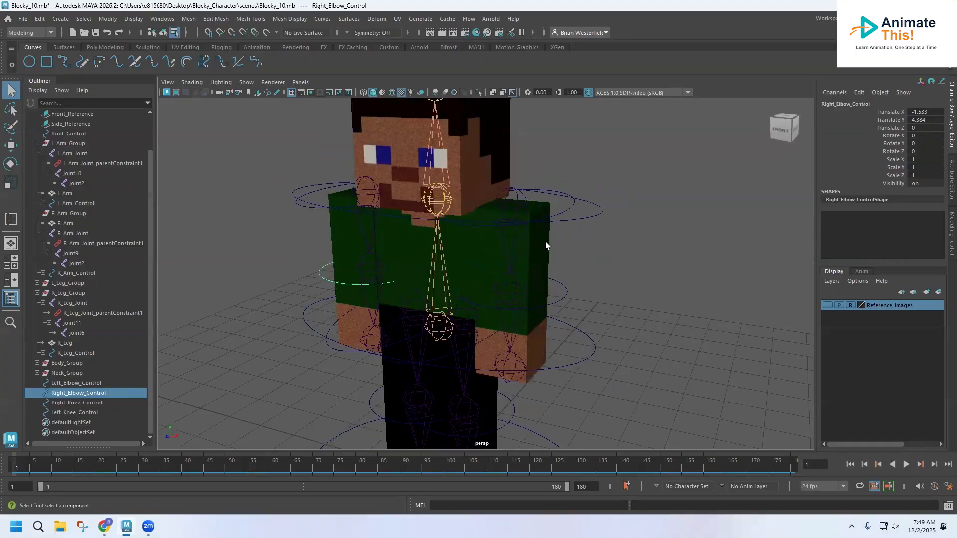
{"action": "left_click", "coordinate": [545, 242], "text": "shift"}
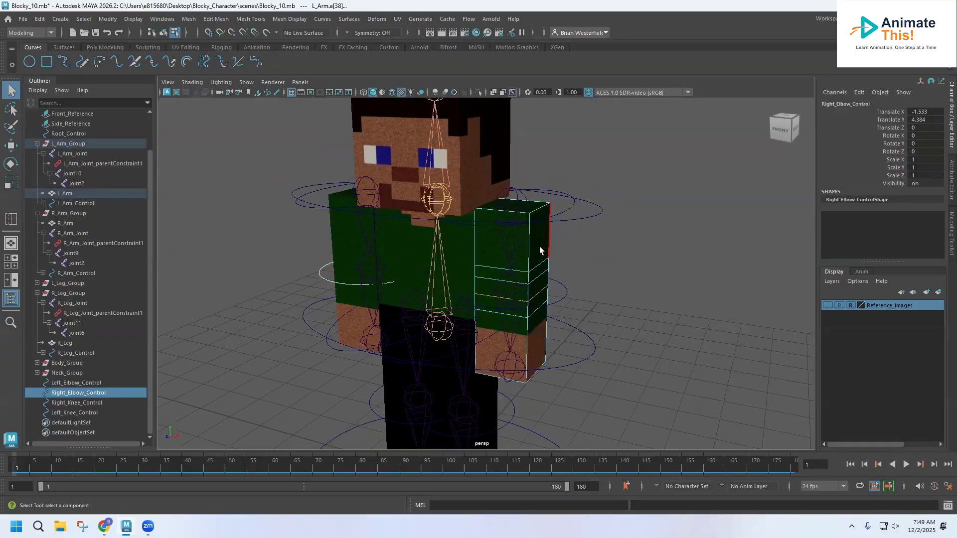
{"action": "right_click_drag", "start_coordinate": [539, 246], "coordinate": [571, 209]}
{"action": "left_click", "coordinate": [537, 247]}
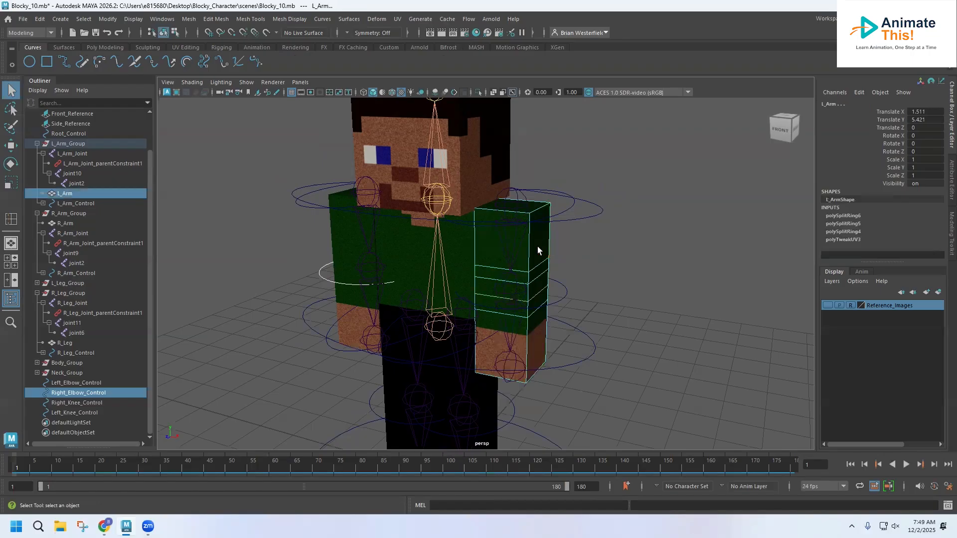
{"action": "left_click", "coordinate": [524, 200], "text": "shift"}
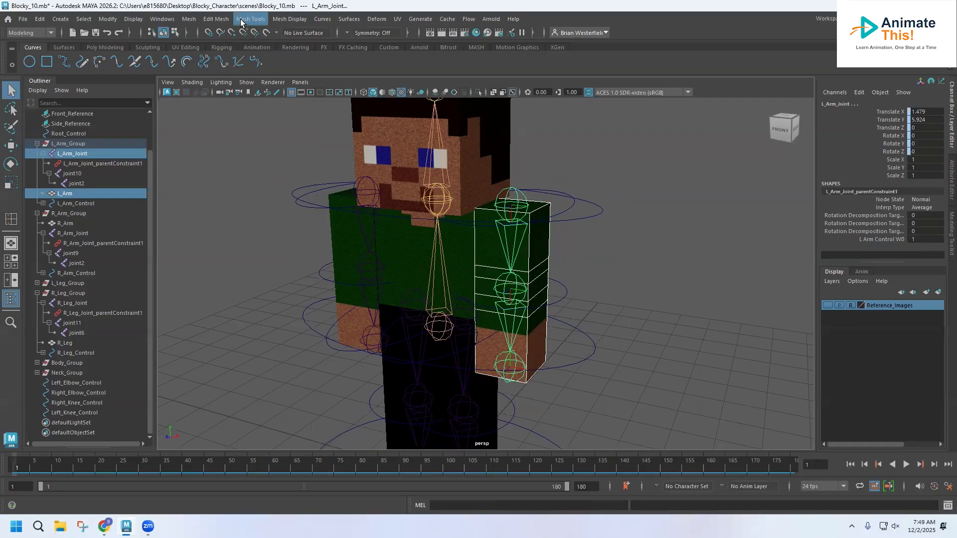
{"action": "left_click", "coordinate": [51, 32]}
{"action": "left_click", "coordinate": [40, 55]}
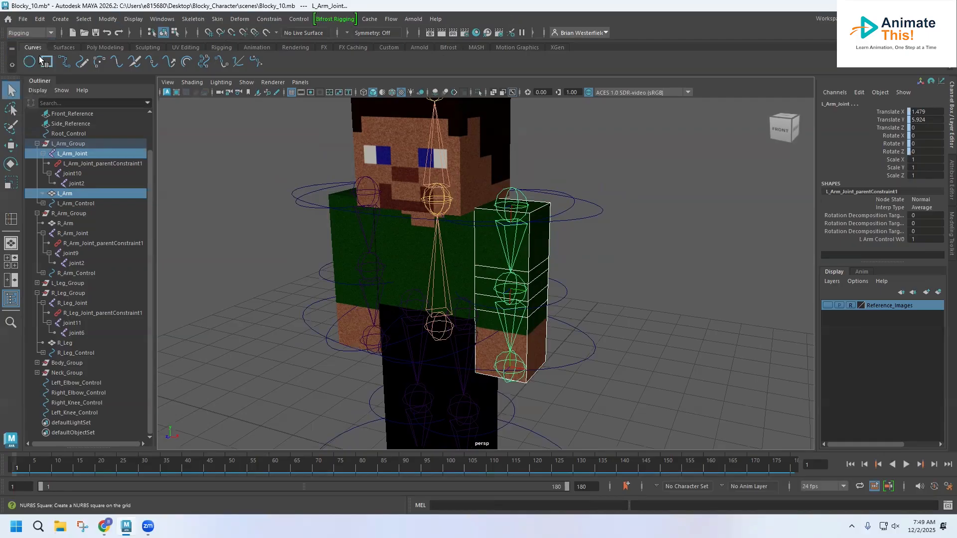
{"action": "left_click", "coordinate": [218, 18]}
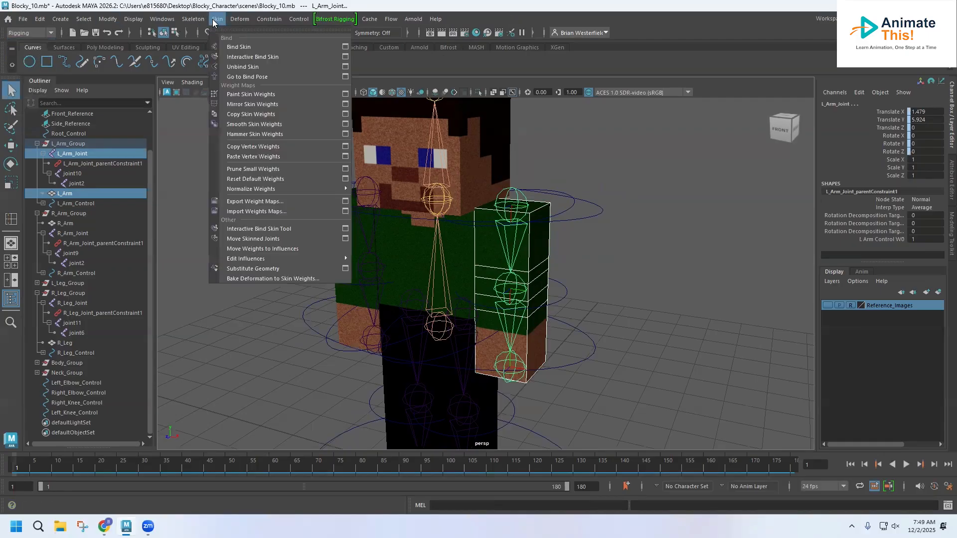
{"action": "left_click", "coordinate": [237, 47]}
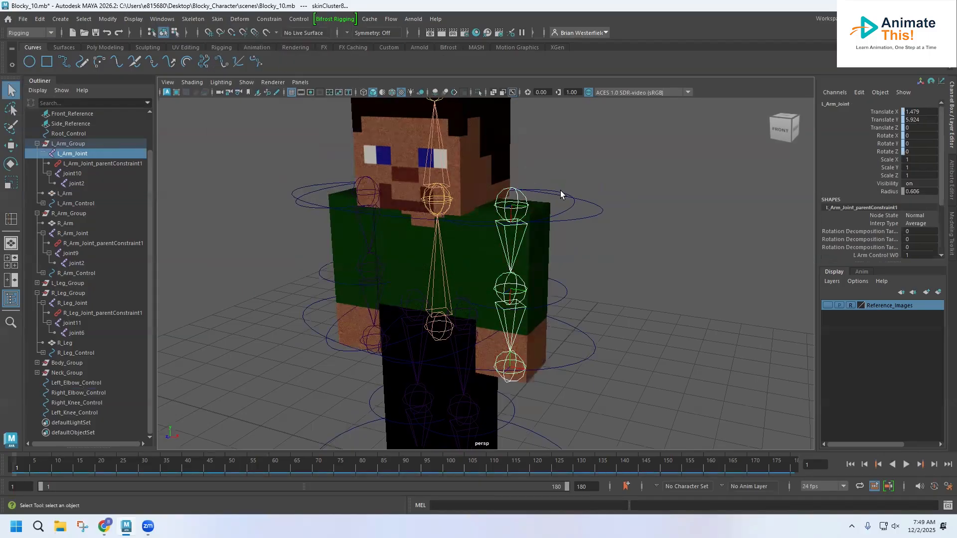
- Test the left arm binding by rotating L_Arm_Control about -18.5 degrees in X, and undo the rotation
{"action": "left_click", "coordinate": [560, 192]}
{"action": "left_click", "coordinate": [11, 163]}
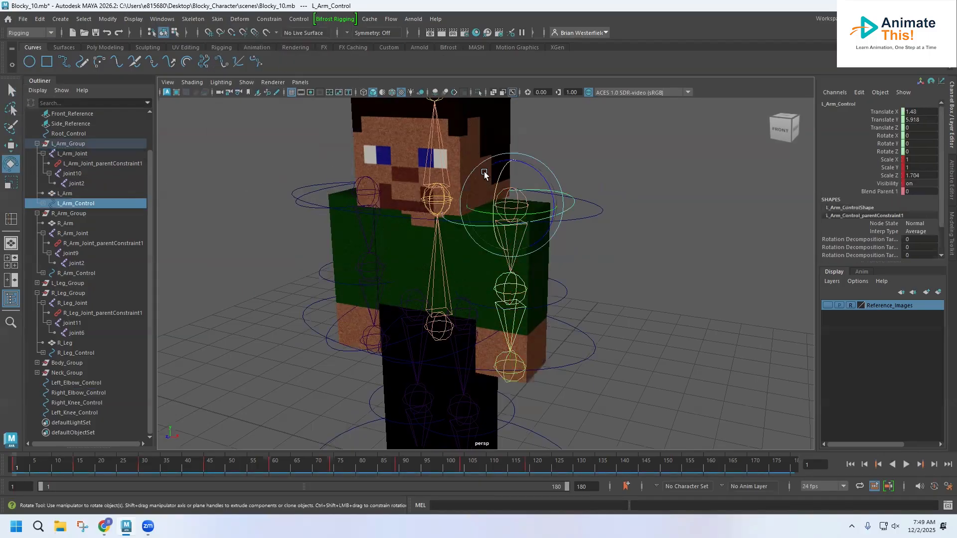
{"action": "mouse_move", "coordinate": [497, 171]}
{"action": "left_mouse_down"}
{"action": "mouse_move", "coordinate": [500, 177]}
{"action": "mouse_move", "coordinate": [504, 167]}
{"action": "mouse_move", "coordinate": [500, 181]}
{"action": "mouse_move", "coordinate": [496, 172]}
{"action": "left_mouse_up"}
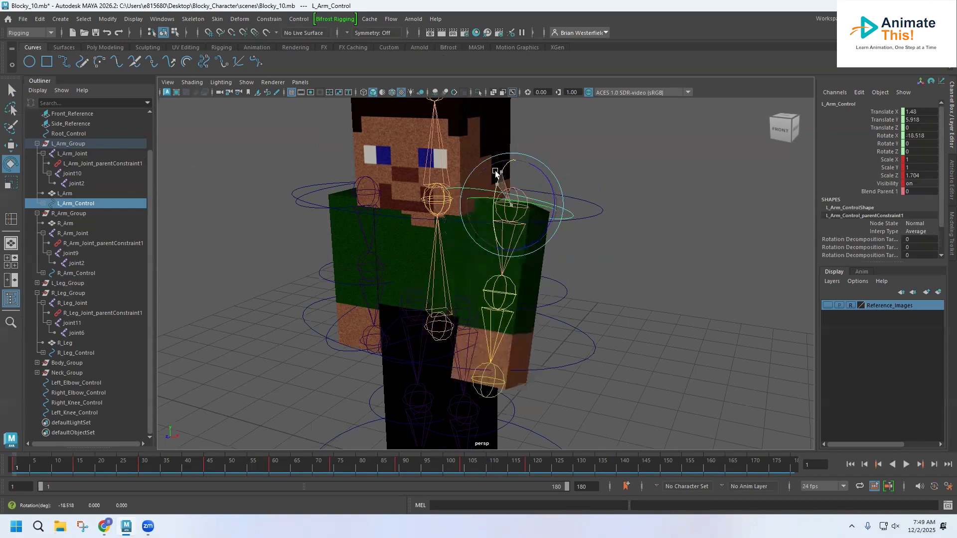
{"action": "key", "text": "ctrl+z"}
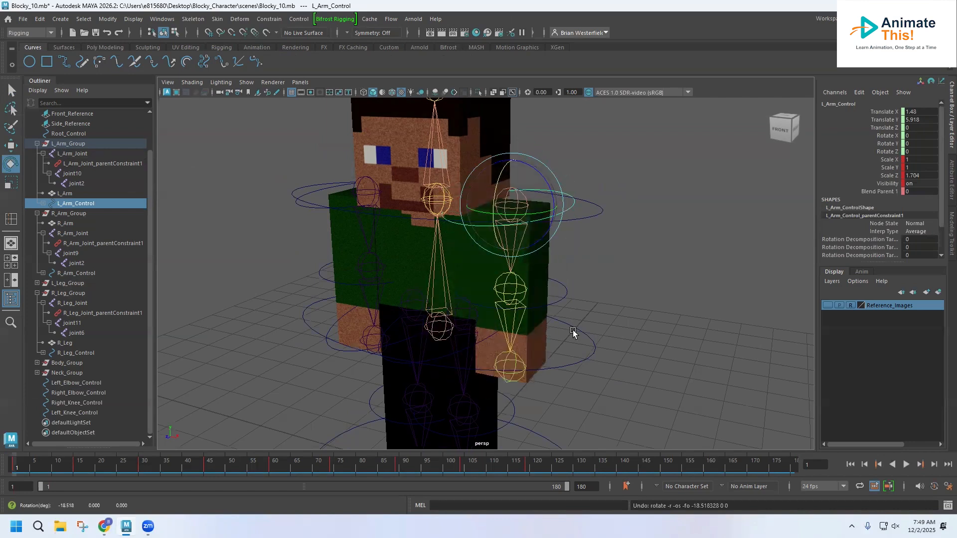
- Test the left elbow bend by rotating joint10 about -39 degrees in Y, and undo the rotation
{"action": "left_click", "coordinate": [511, 293]}
{"action": "left_click_drag", "start_coordinate": [503, 274], "coordinate": [497, 252]}
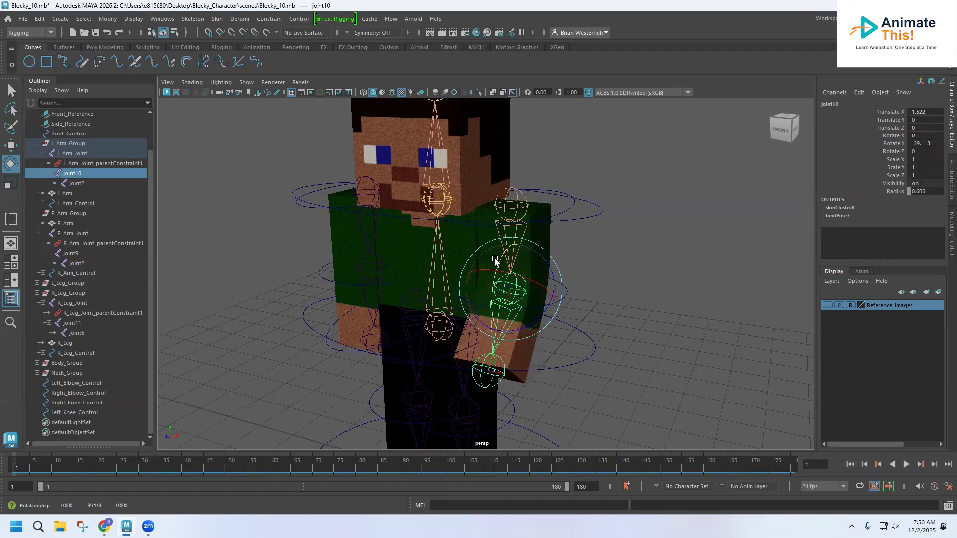
{"action": "key", "text": "ctrl+z"}
- Bind the R_Arm mesh to the R_Arm_Joint chain with the Bind Skin command
{"action": "key", "text": "q"}
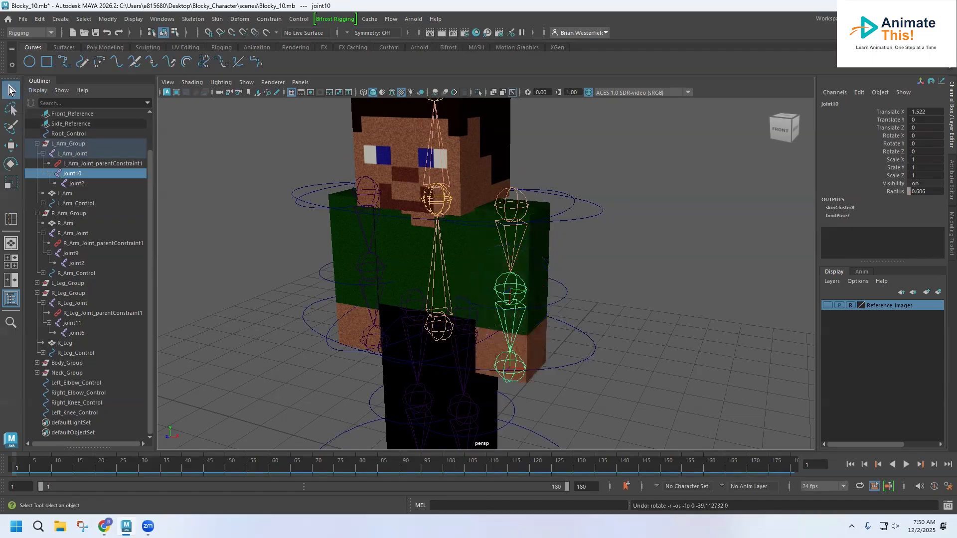
{"action": "left_click", "coordinate": [333, 219]}
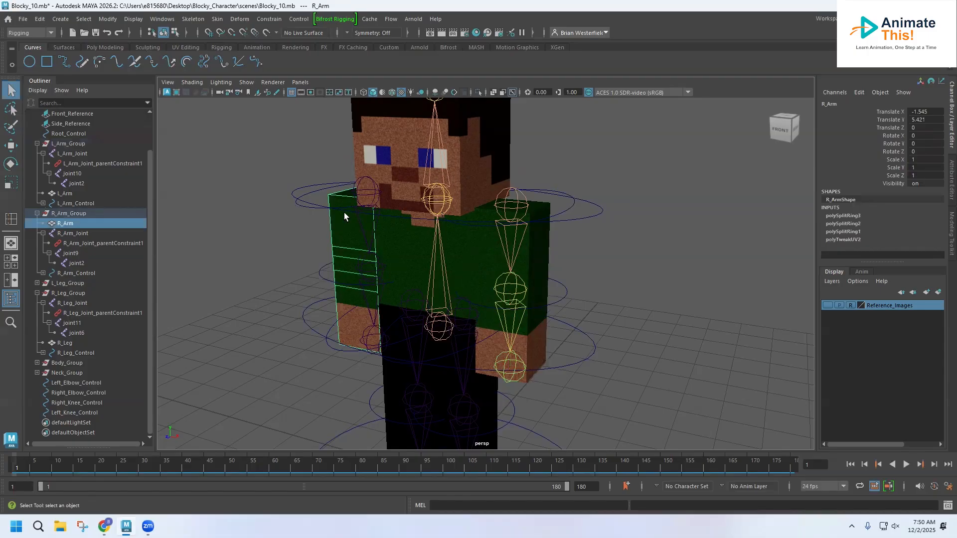
{"action": "left_click", "coordinate": [367, 182], "text": "shift"}
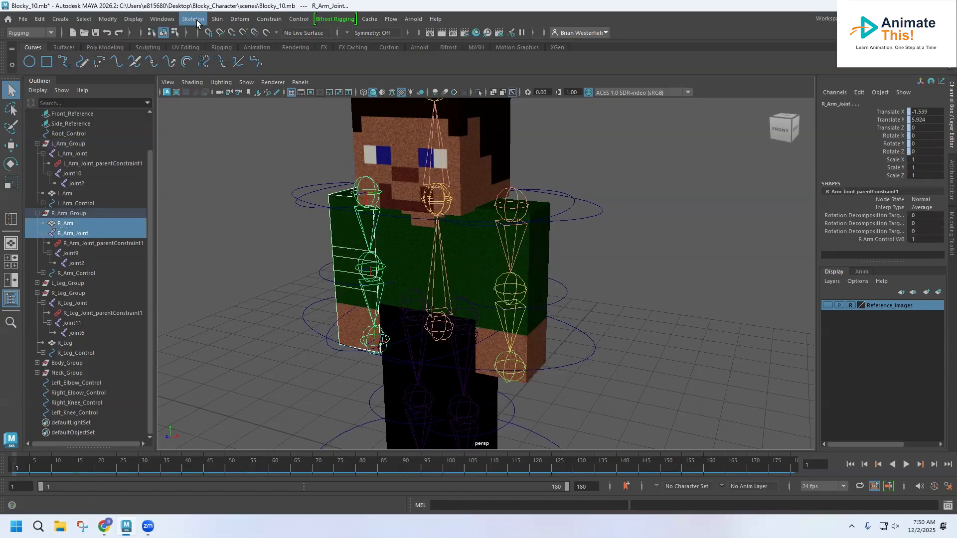
{"action": "left_click", "coordinate": [193, 19]}
{"action": "mouse_move", "coordinate": [217, 19]}
{"action": "left_click", "coordinate": [238, 47]}
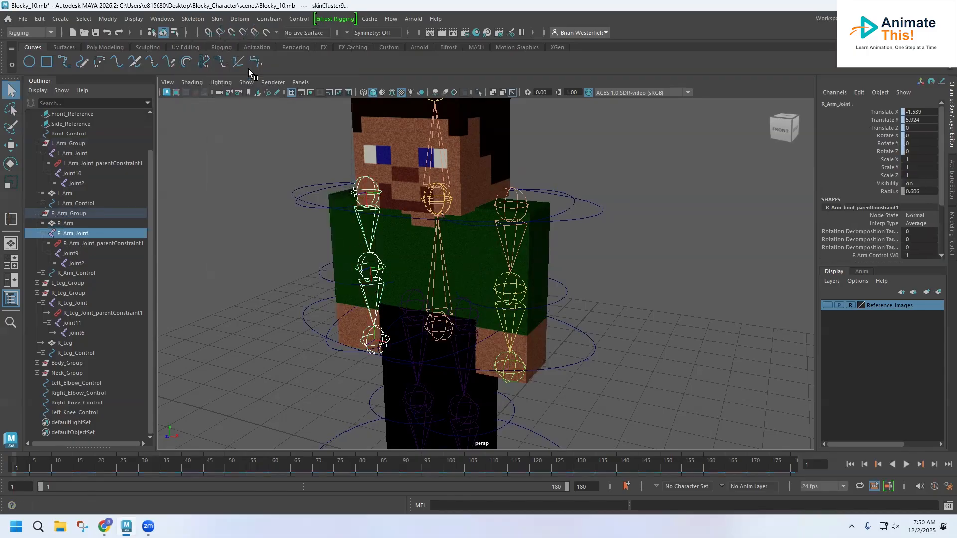
- Bind the R_Leg mesh to the R_Leg_Joint chain with the Bind Skin command
{"action": "left_click_drag", "start_coordinate": [408, 298], "coordinate": [433, 275], "text": "alt"}
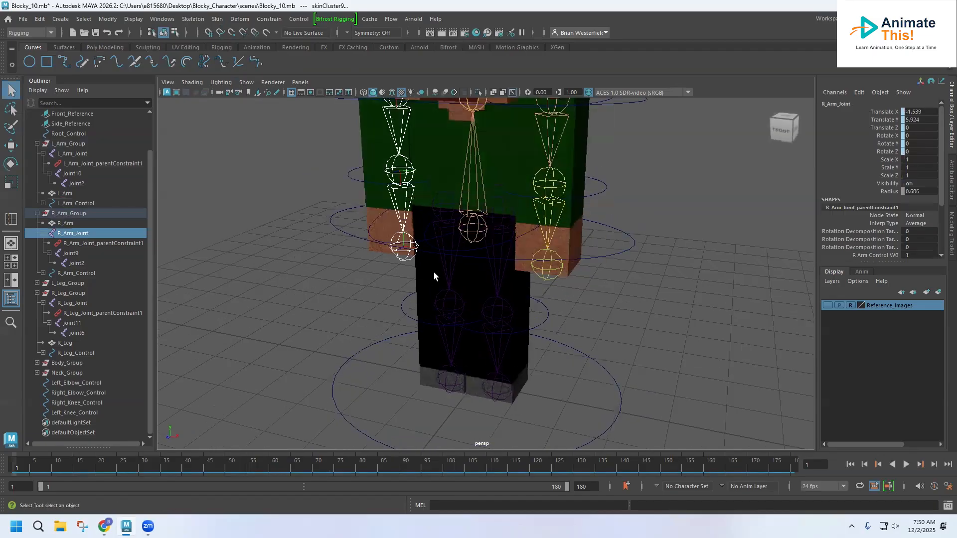
{"action": "left_click", "coordinate": [419, 279]}
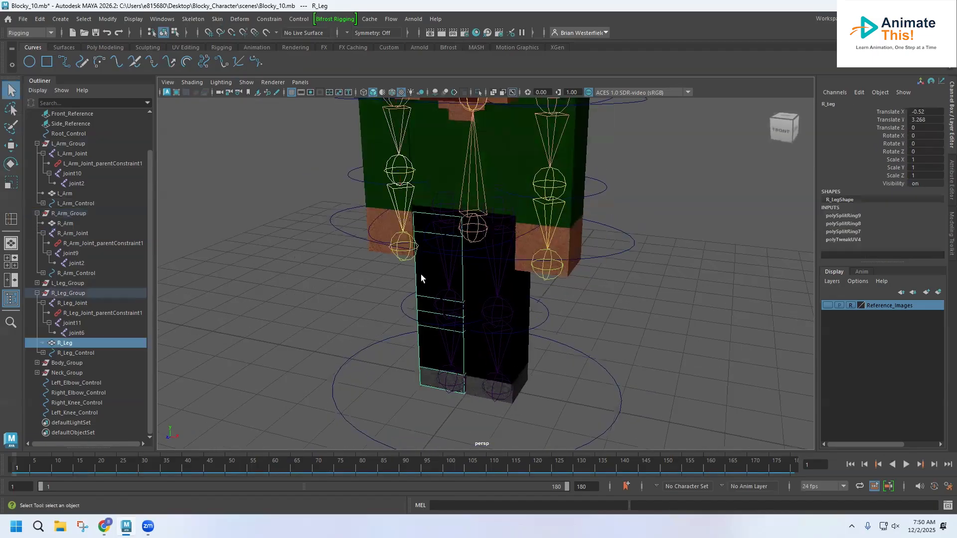
{"action": "left_click", "coordinate": [442, 206], "text": "shift"}
{"action": "left_click", "coordinate": [217, 19]}
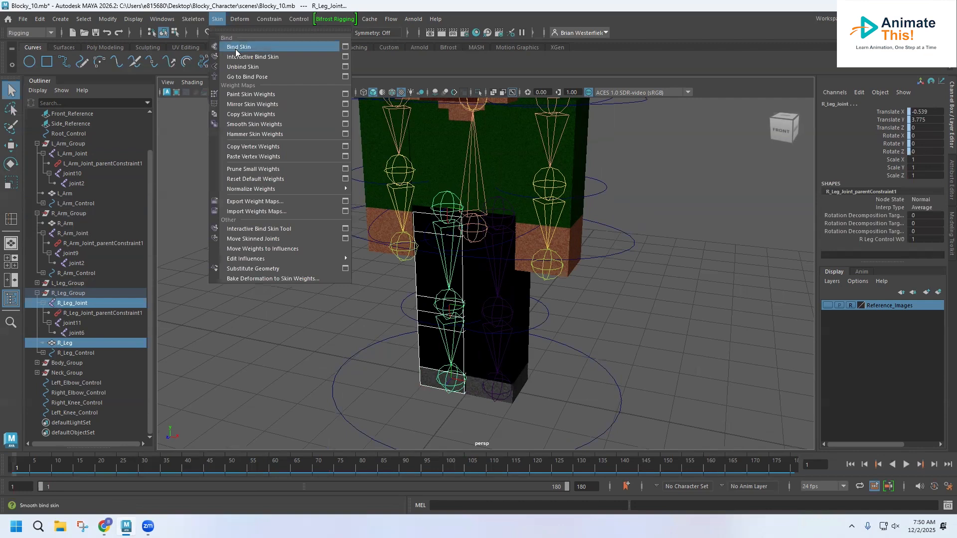
{"action": "left_click", "coordinate": [232, 46]}
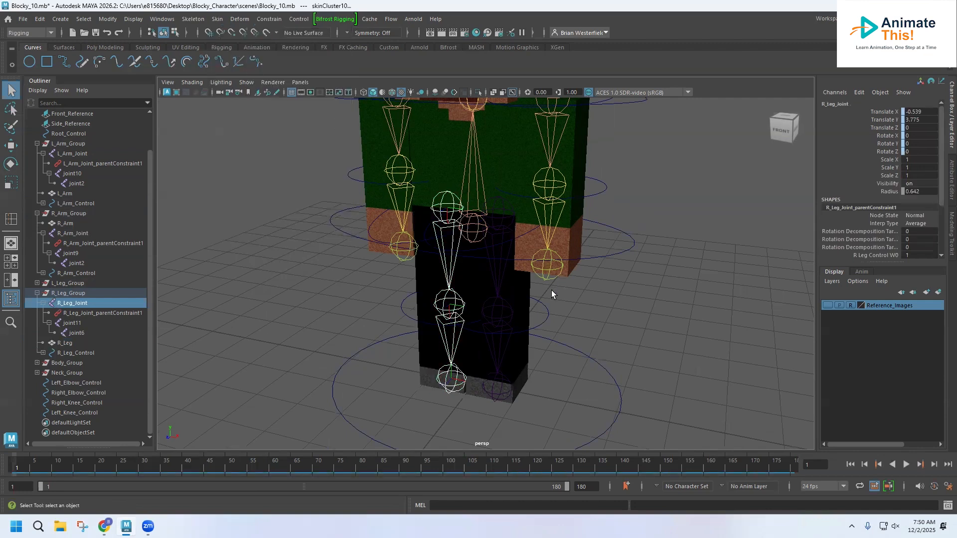
- Bind the L_Leg mesh to the L_Leg_Joint chain with the Bind Skin command
{"action": "left_click", "coordinate": [525, 291]}
{"action": "left_click", "coordinate": [503, 211], "text": "shift"}
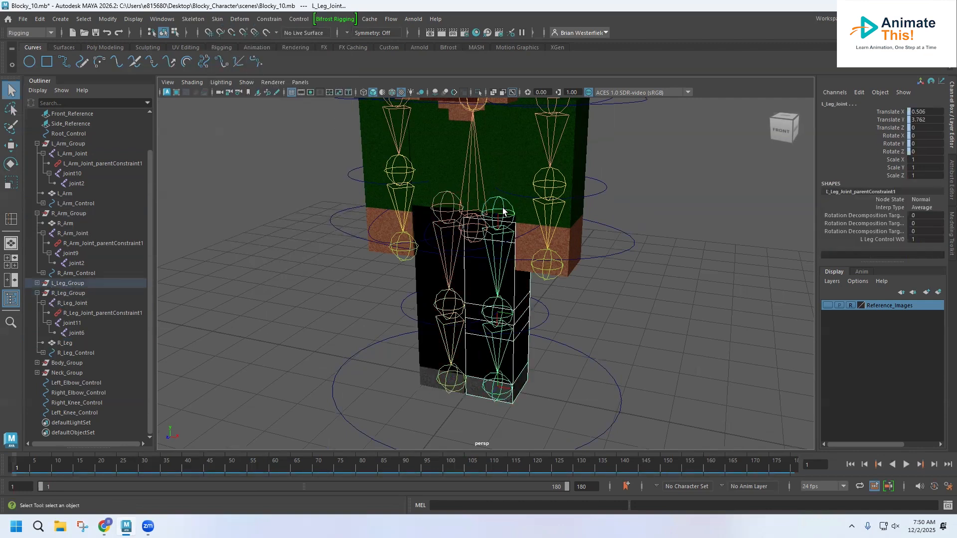
{"action": "left_click", "coordinate": [217, 19]}
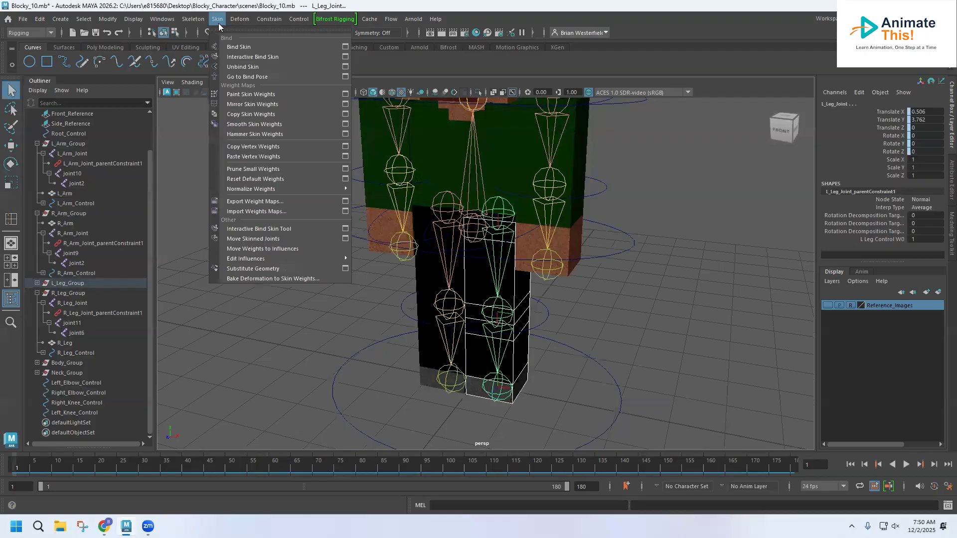
{"action": "left_click", "coordinate": [231, 48]}
{"action": "left_click", "coordinate": [575, 297]}
- Test the left leg binding by rotating L_Leg_Control in X, leaving the leg in its original pose
{"action": "left_click", "coordinate": [524, 293]}
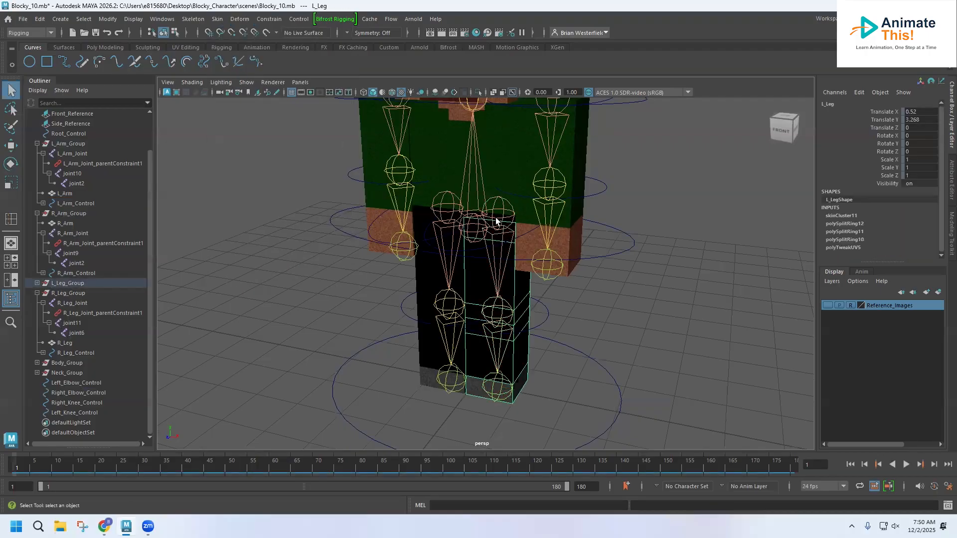
{"action": "left_click", "coordinate": [523, 239]}
{"action": "key", "text": "e"}
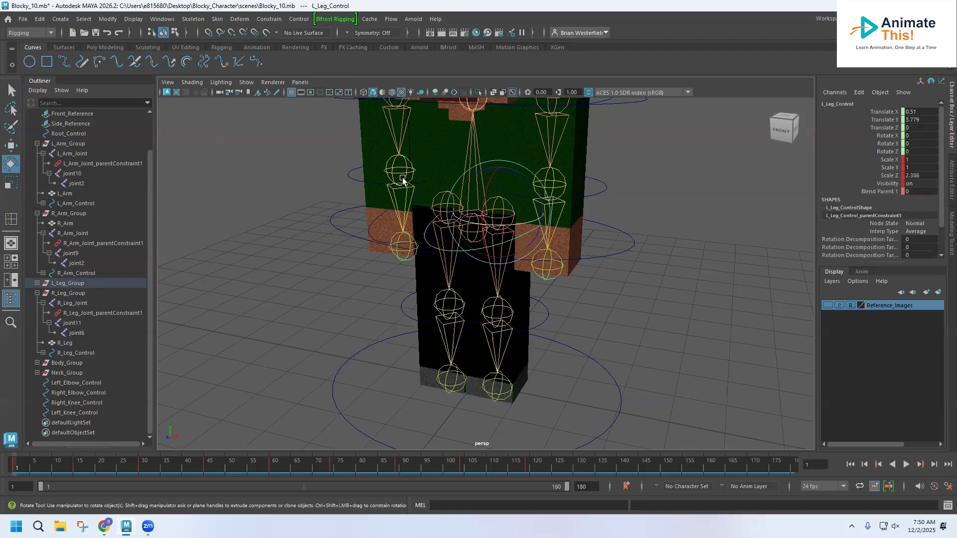
{"action": "left_click_drag", "start_coordinate": [484, 199], "coordinate": [494, 235]}
{"action": "middle_click_drag", "start_coordinate": [517, 262], "coordinate": [482, 305], "text": "alt"}
- Test the whole rig by rotating Root_Control about -6 degrees in X, and undo the rotation
{"action": "left_click", "coordinate": [551, 396]}
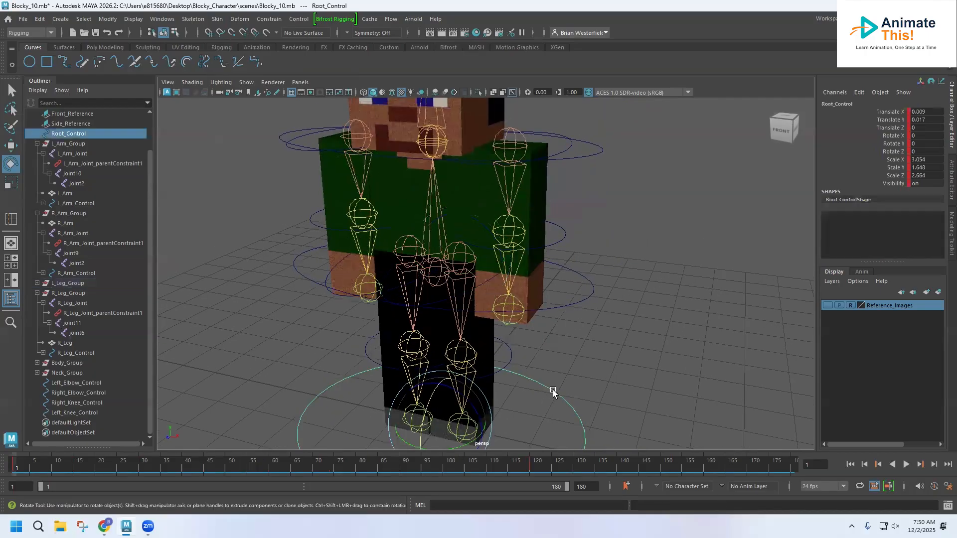
{"action": "left_click_drag", "start_coordinate": [427, 391], "coordinate": [400, 392]}
{"action": "key", "text": "ctrl+z"}
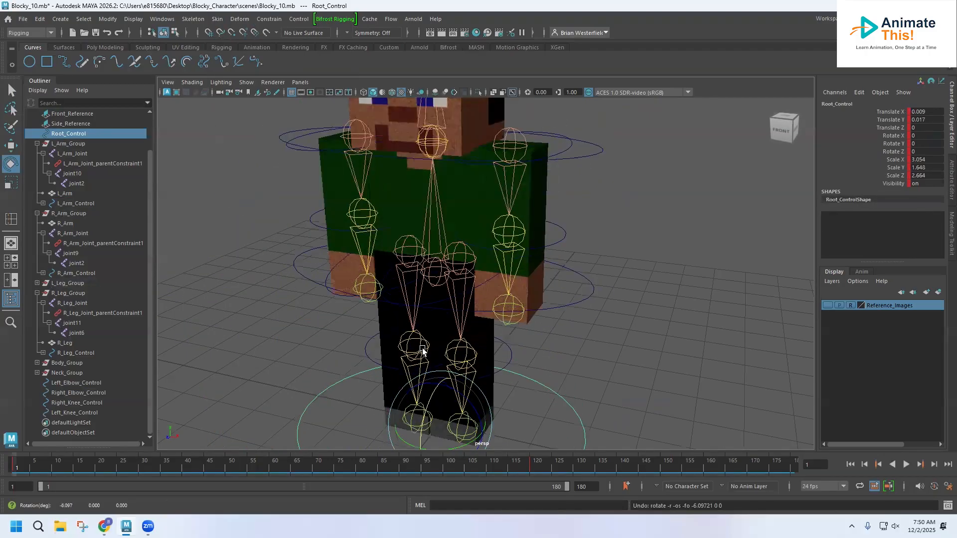
- Parent-constrain the left elbow joint, joint10, to Left_Elbow_Control
{"action": "scroll", "coordinate": [511, 187], "scroll_direction": "down", "scroll_amount": 2}
{"action": "scroll", "coordinate": [495, 241], "scroll_direction": "up", "scroll_amount": 1}
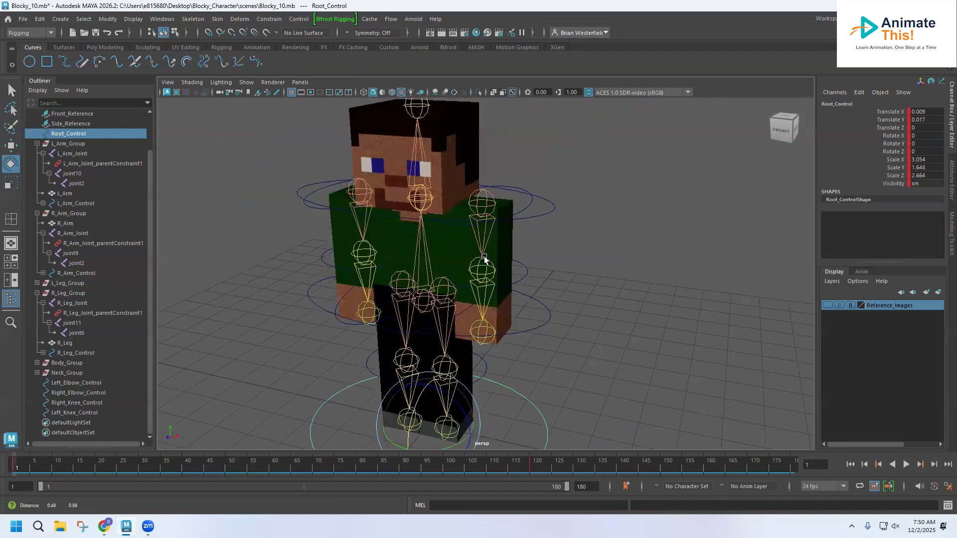
{"action": "scroll", "coordinate": [466, 253], "scroll_direction": "up", "scroll_amount": 1}
{"action": "mouse_move", "coordinate": [450, 250]}
{"action": "left_mouse_down", "text": "alt"}
{"action": "mouse_move", "coordinate": [429, 242]}
{"action": "mouse_move", "coordinate": [511, 246]}
{"action": "mouse_move", "coordinate": [495, 237]}
{"action": "mouse_move", "coordinate": [446, 251]}
{"action": "left_mouse_up", "text": "alt"}
{"action": "scroll", "coordinate": [479, 244], "scroll_direction": "up", "scroll_amount": 2}
{"action": "middle_click_drag", "start_coordinate": [447, 249], "coordinate": [520, 259], "text": "alt"}
{"action": "scroll", "coordinate": [520, 259], "scroll_direction": "up", "scroll_amount": 2}
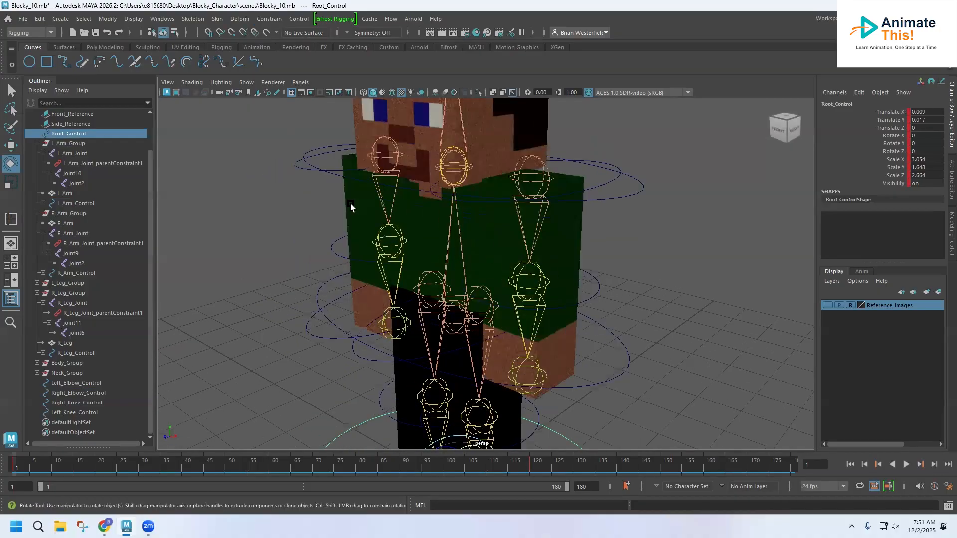
{"action": "left_click", "coordinate": [13, 92]}
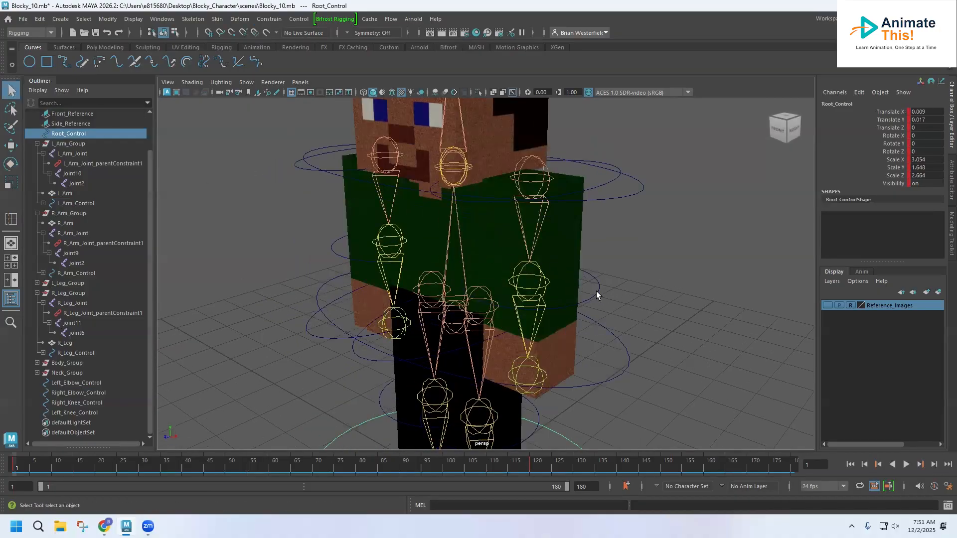
{"action": "left_click", "coordinate": [596, 291]}
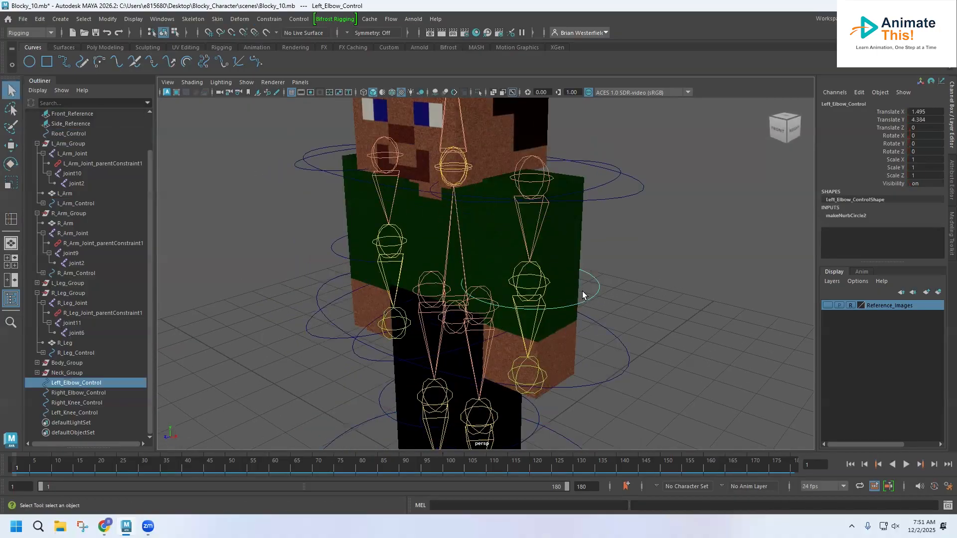
{"action": "left_click", "coordinate": [540, 284], "text": "shift"}
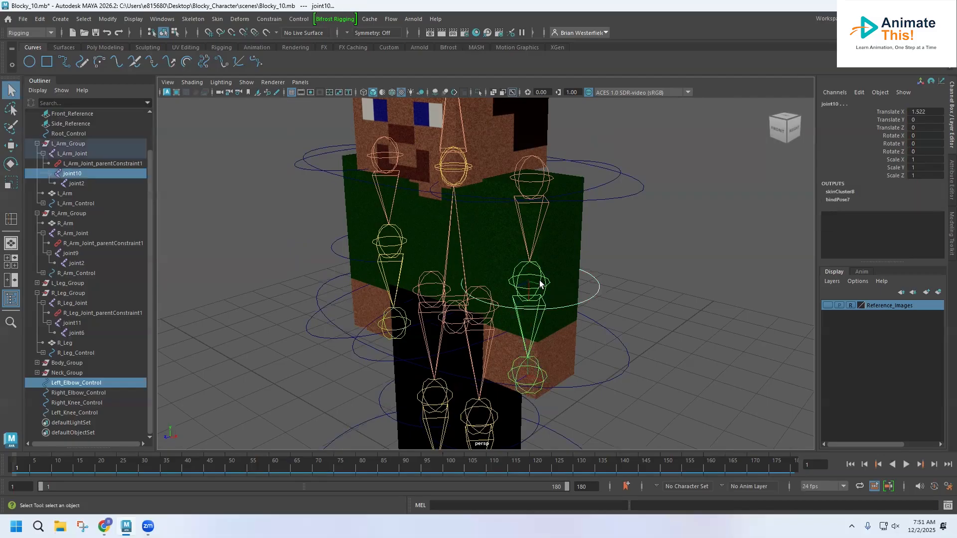
{"action": "left_click", "coordinate": [269, 19]}
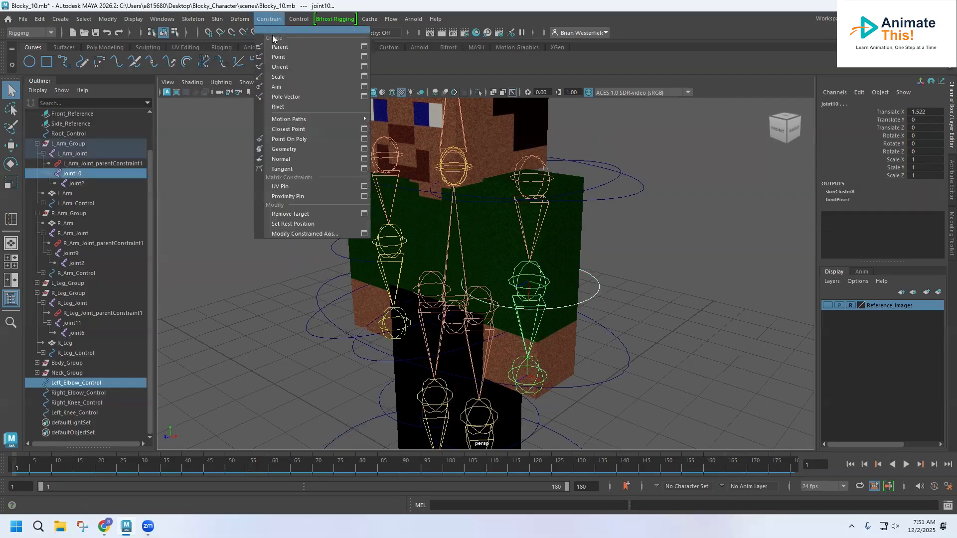
{"action": "left_click", "coordinate": [280, 47]}
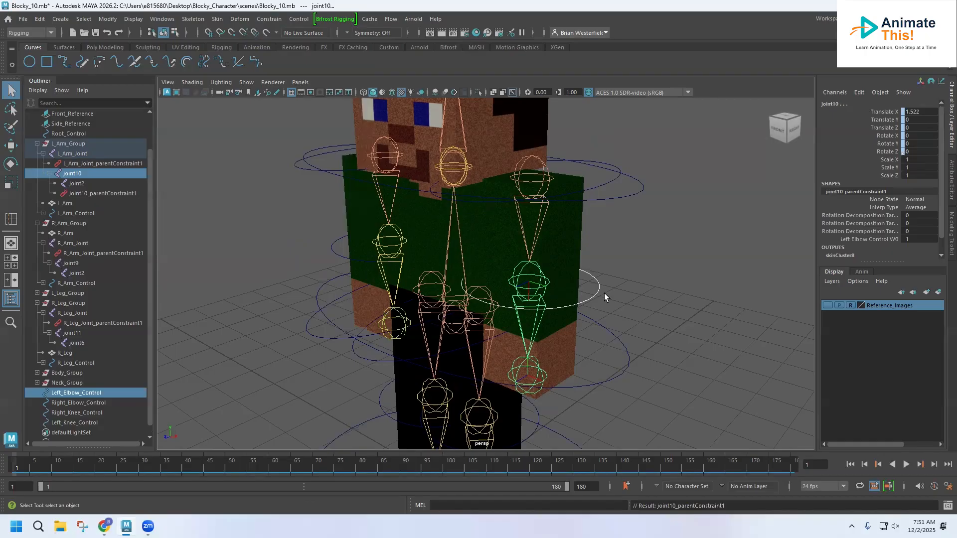
{"action": "left_click", "coordinate": [604, 297]}
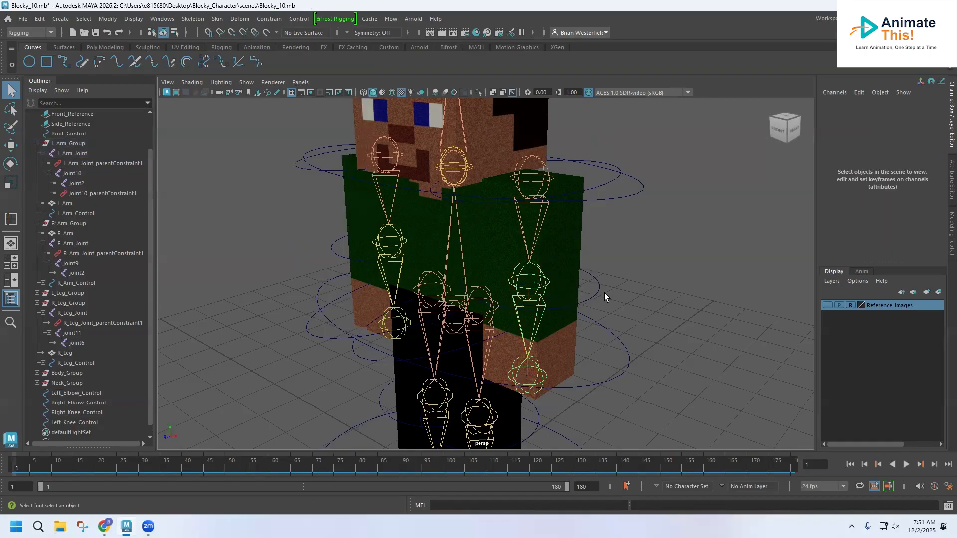
- Test the constrained left arm by rotating L_Arm_Control about -40 degrees in X, and undo the rotation
{"action": "left_click", "coordinate": [593, 185]}
{"action": "left_click", "coordinate": [10, 164]}
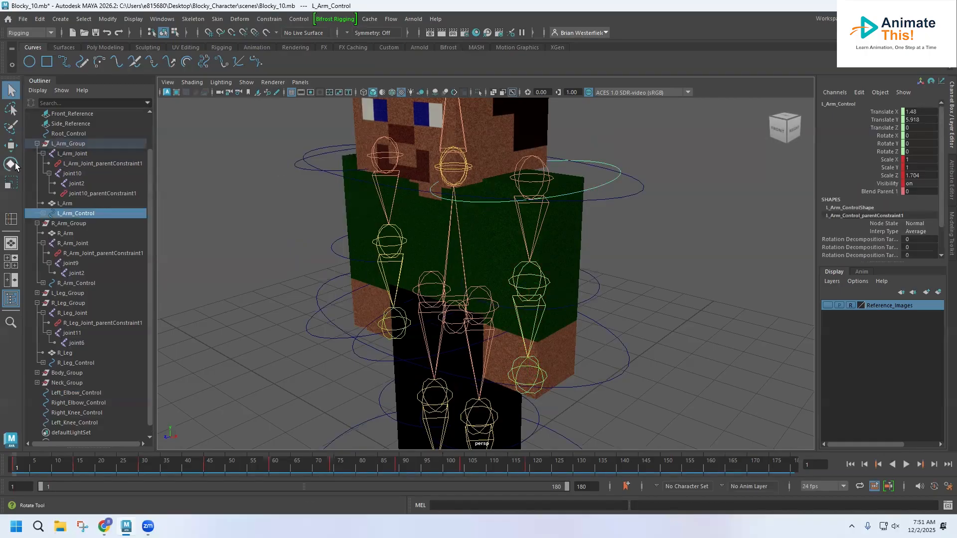
{"action": "left_click_drag", "start_coordinate": [497, 172], "coordinate": [551, 205]}
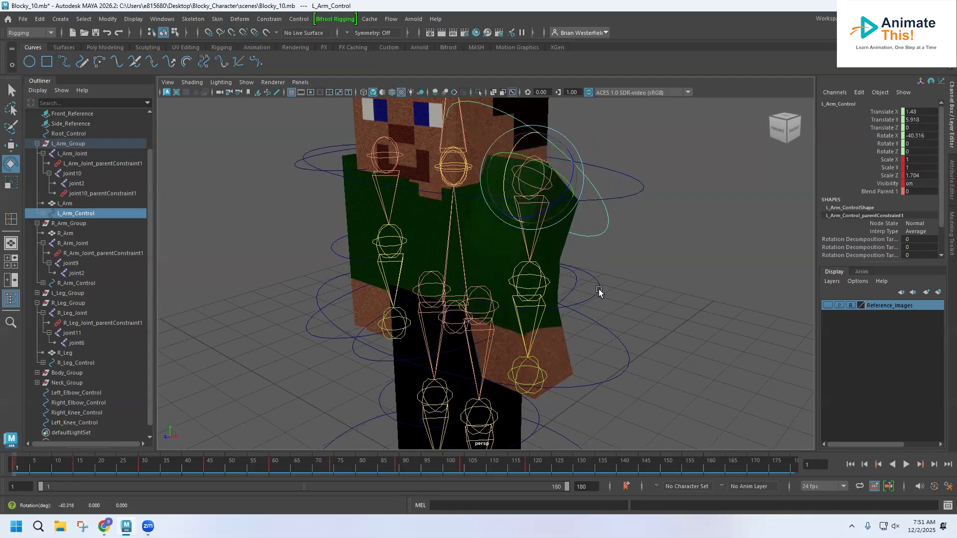
{"action": "key", "text": "ctrl+z"}
- Test the left elbow by rotating Left_Elbow_Control about -28 degrees in X, and undo the rotation
{"action": "left_click_drag", "start_coordinate": [427, 253], "coordinate": [650, 293], "text": "alt"}
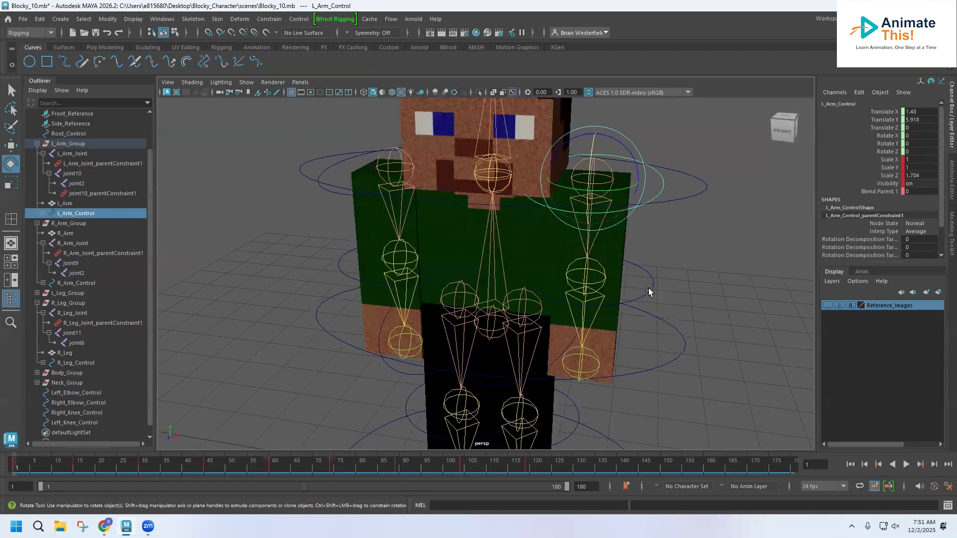
{"action": "left_click", "coordinate": [650, 294]}
{"action": "left_click_drag", "start_coordinate": [580, 277], "coordinate": [478, 270], "text": "alt"}
{"action": "key", "text": "ctrl+z"}
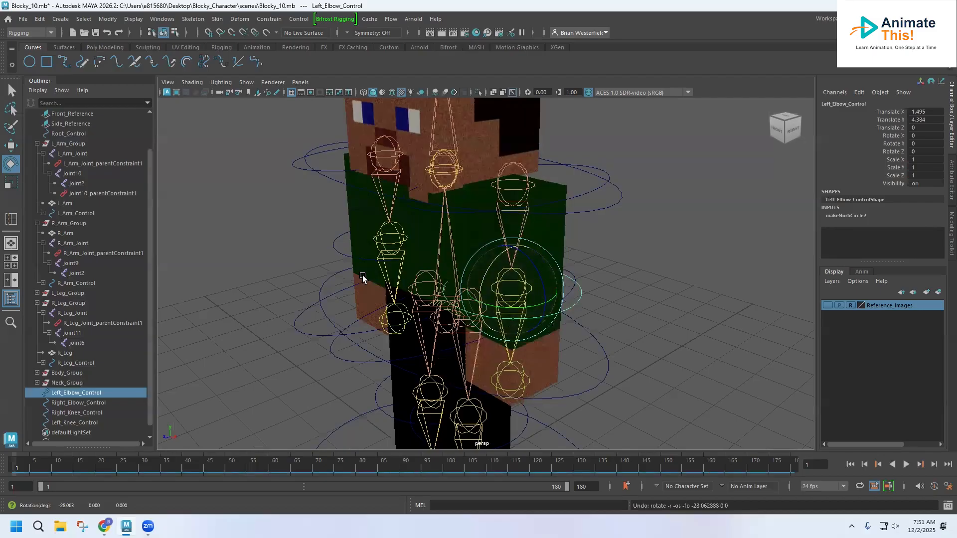
- Parent-constrain the right elbow joint, joint9, to Right_Elbow_Control
{"action": "mouse_move", "coordinate": [331, 266]}
{"action": "left_mouse_down", "text": "alt"}
{"action": "mouse_move", "coordinate": [348, 263]}
{"action": "mouse_move", "coordinate": [333, 262]}
{"action": "left_mouse_up", "text": "alt"}
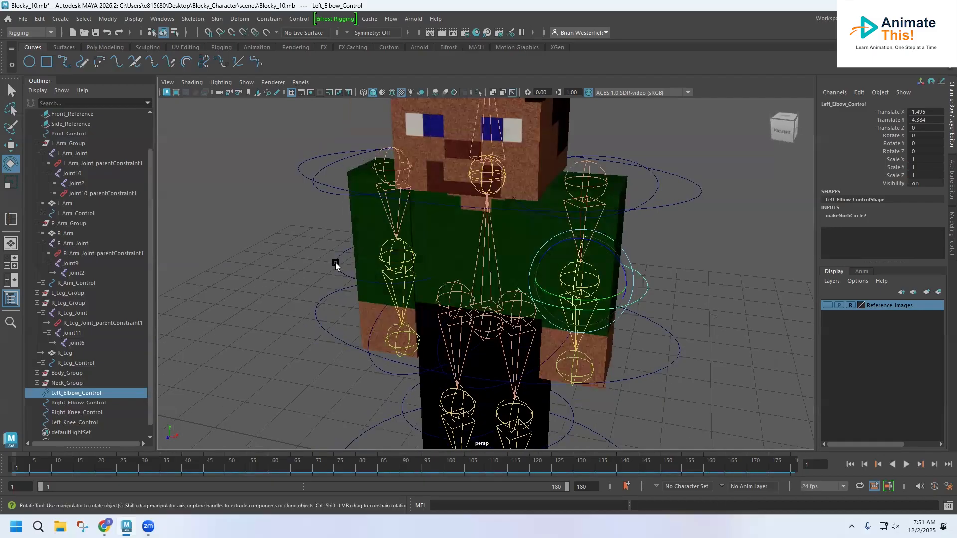
{"action": "left_click", "coordinate": [335, 262]}
{"action": "key", "text": "q"}
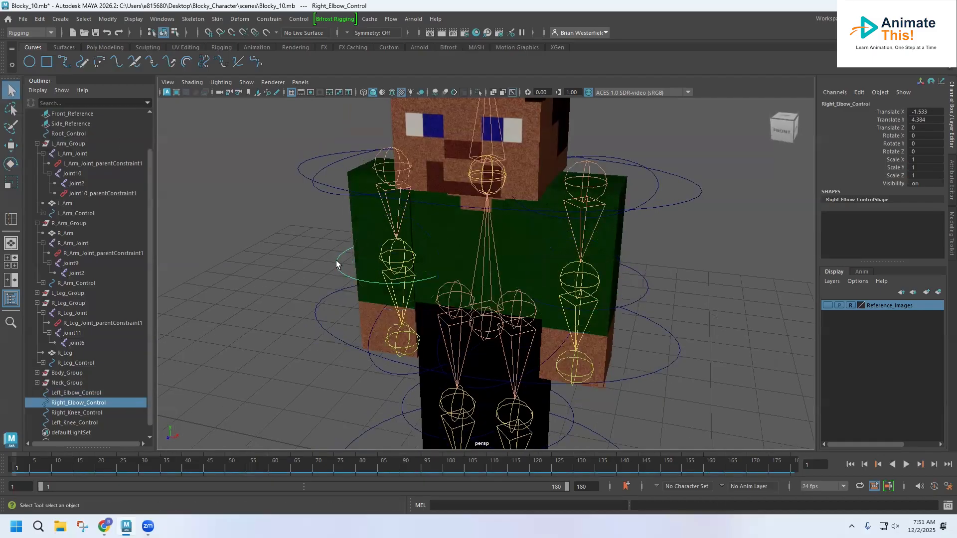
{"action": "left_click", "coordinate": [393, 252], "text": "shift"}
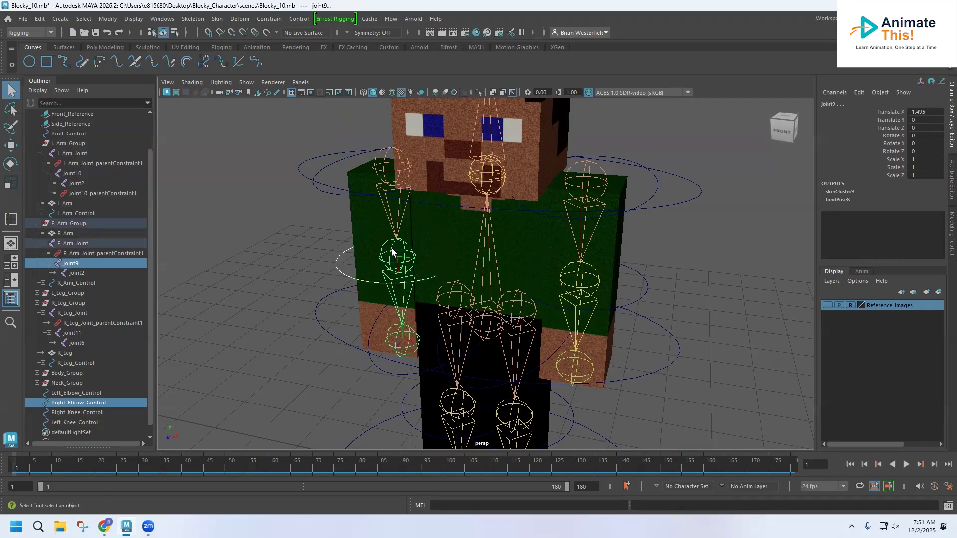
{"action": "left_click", "coordinate": [269, 19]}
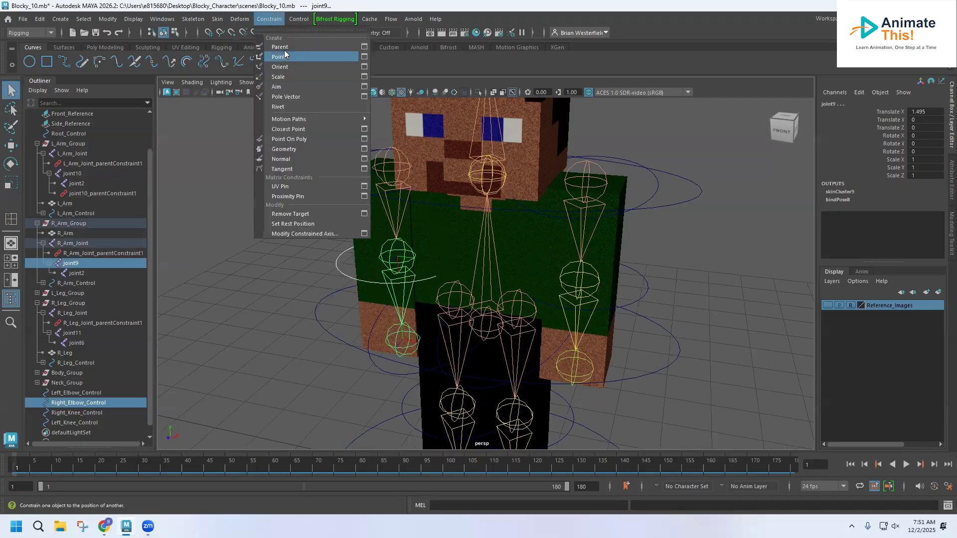
{"action": "left_click", "coordinate": [280, 46]}
- Parent-constrain the right knee joint, joint11, to Right_Knee_Control
{"action": "scroll", "coordinate": [459, 310], "scroll_direction": "up", "scroll_amount": 4}
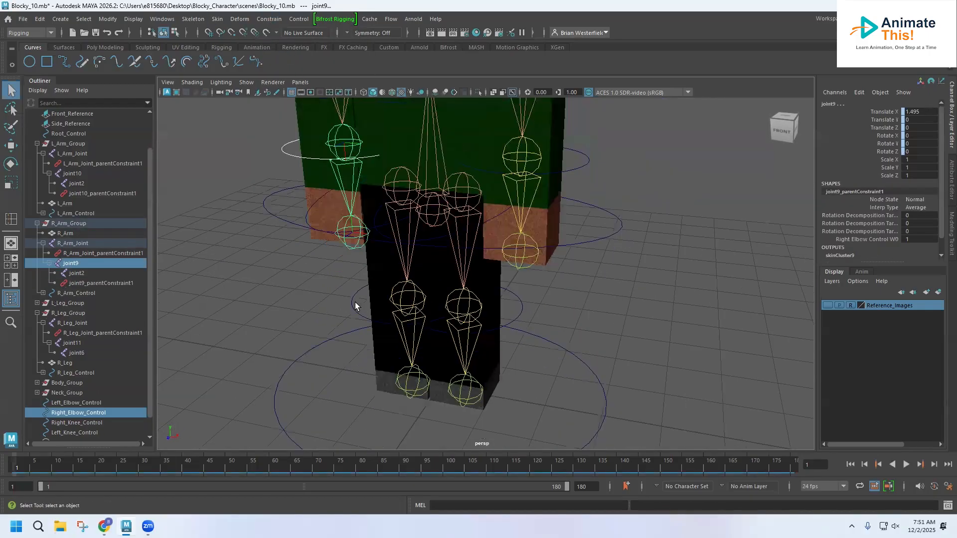
{"action": "left_click", "coordinate": [352, 304]}
{"action": "left_click", "coordinate": [396, 298], "text": "shift"}
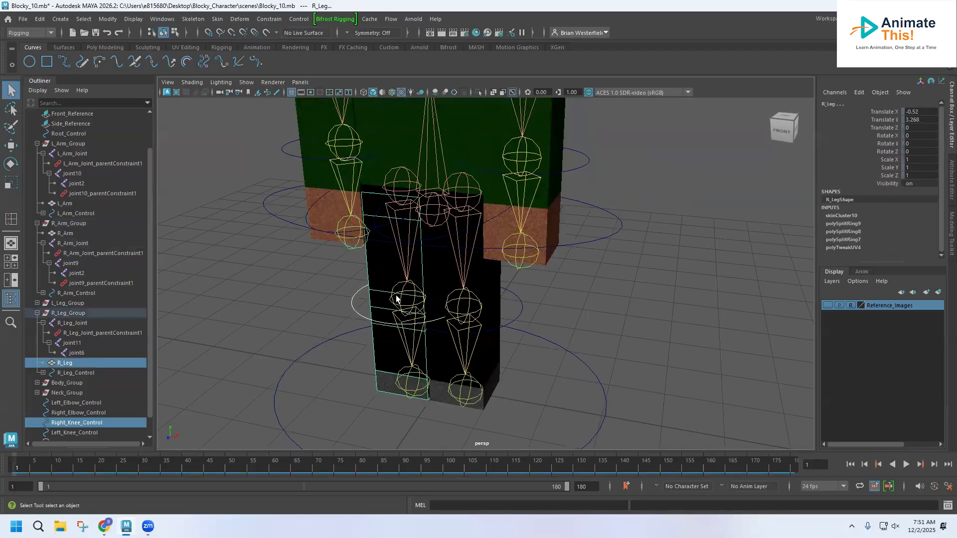
{"action": "left_click", "coordinate": [343, 301]}
{"action": "left_click", "coordinate": [354, 302]}
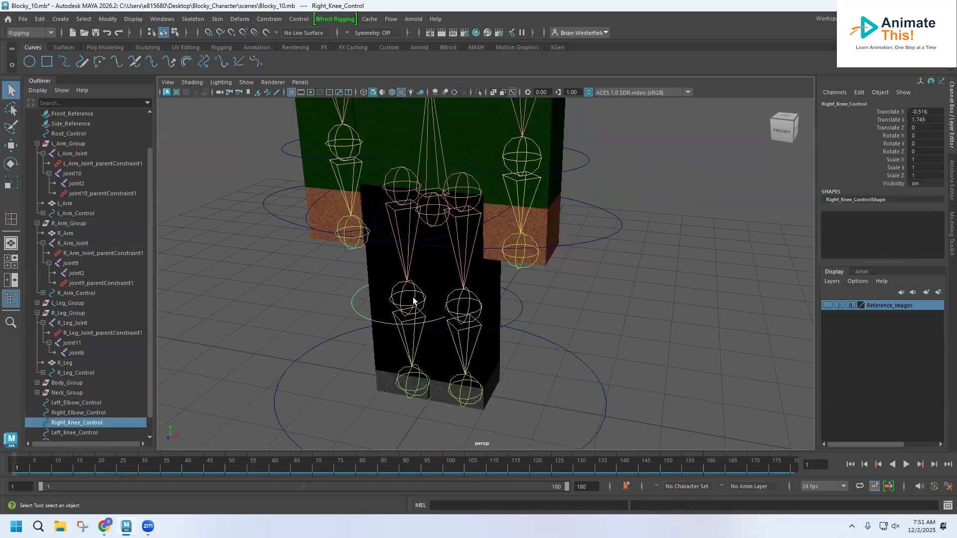
{"action": "left_click", "coordinate": [414, 300], "text": "shift"}
{"action": "left_click", "coordinate": [269, 19]}
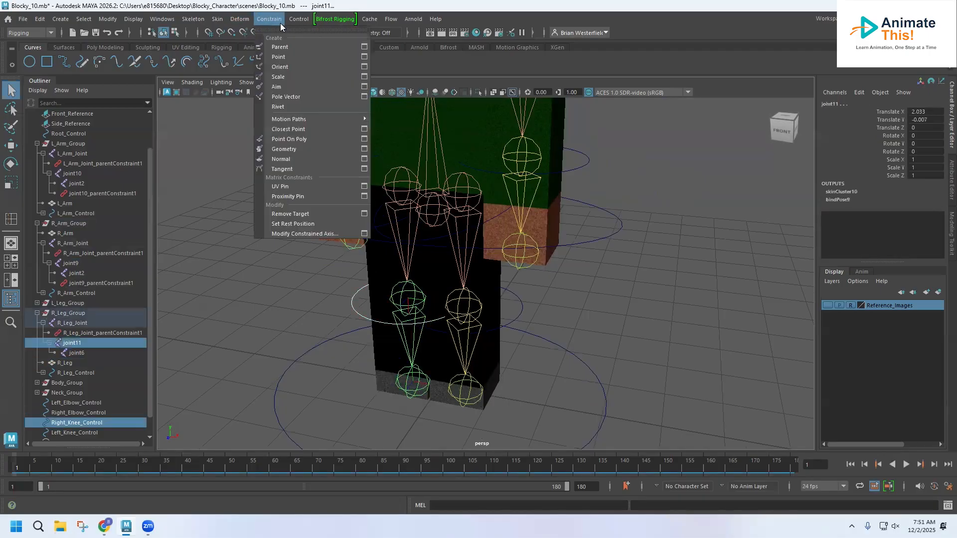
{"action": "left_click", "coordinate": [291, 50]}
{"action": "left_click", "coordinate": [554, 304]}
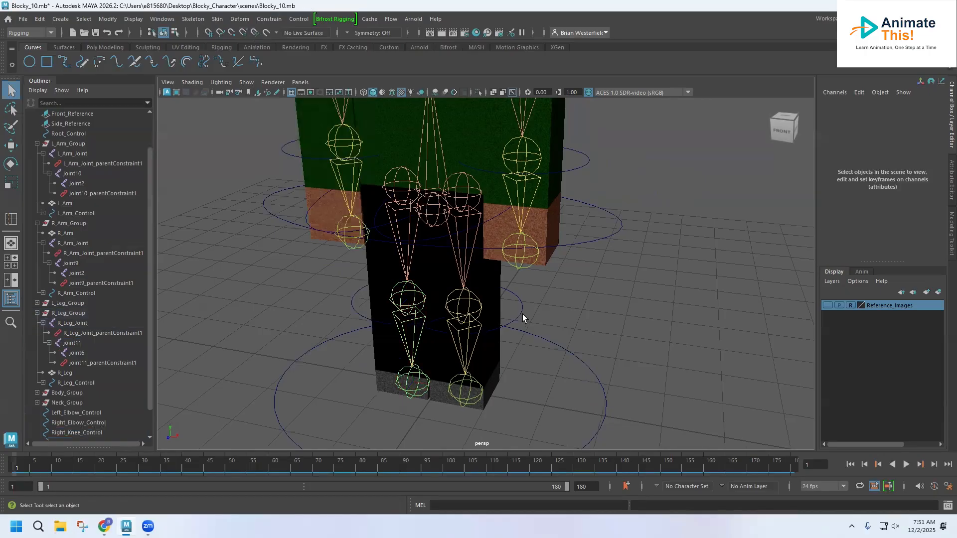
- Parent-constrain the left knee joint, joint12, to Left_Knee_Control
{"action": "left_click", "coordinate": [518, 314]}
{"action": "left_click", "coordinate": [479, 310], "text": "shift"}
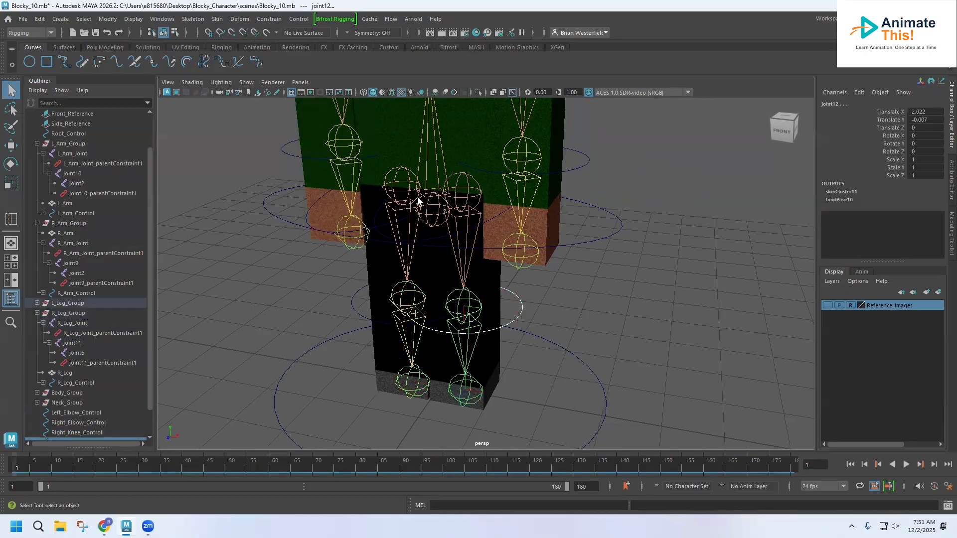
{"action": "left_click", "coordinate": [270, 19]}
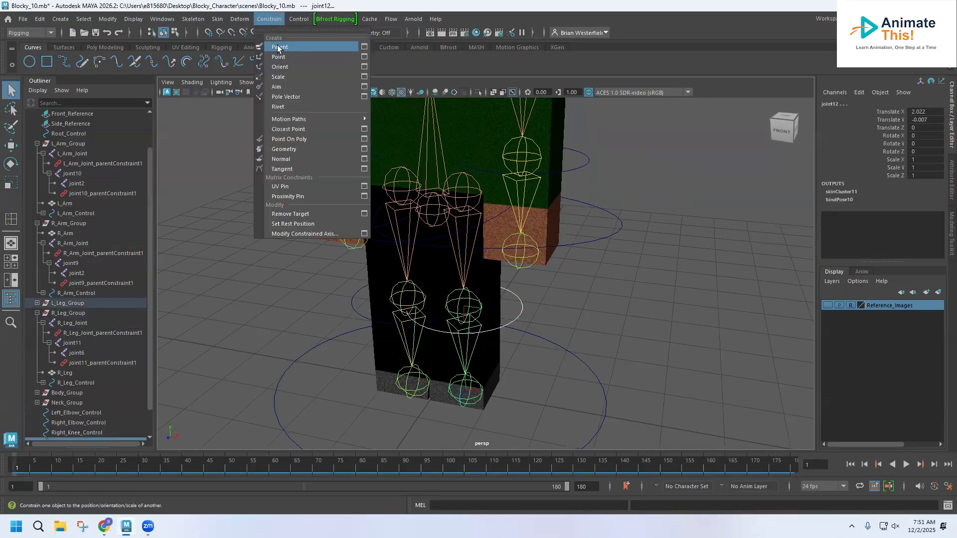
{"action": "left_click", "coordinate": [277, 47]}
{"action": "left_click_drag", "start_coordinate": [523, 283], "coordinate": [522, 299], "text": "alt"}
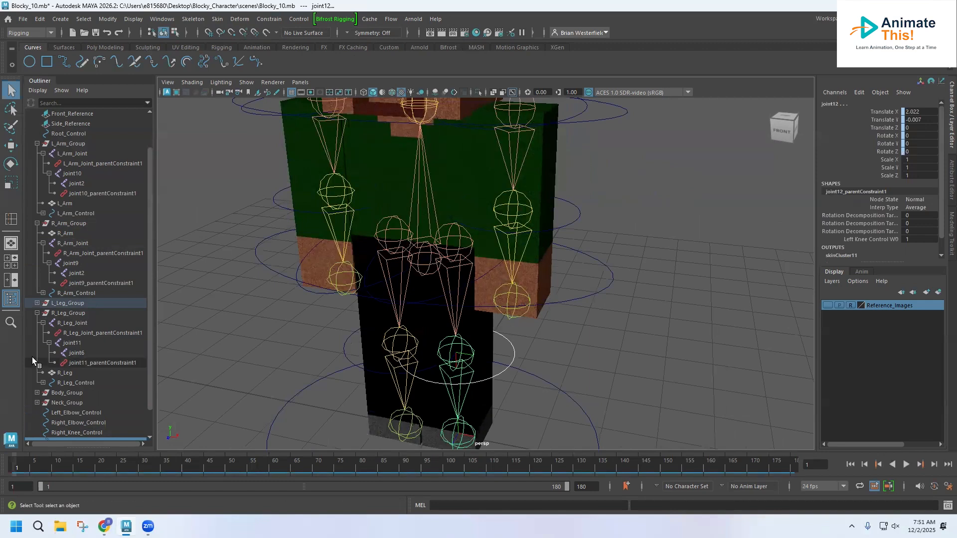
- Test the body by rotating Body_Control, and undo the rotation
{"action": "left_click", "coordinate": [553, 386]}
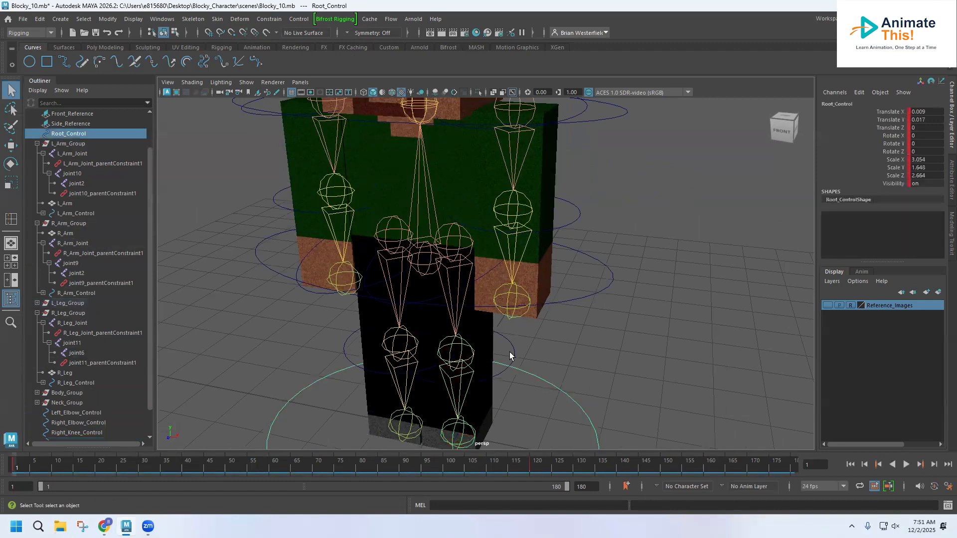
{"action": "left_click", "coordinate": [594, 294]}
{"action": "left_click_drag", "start_coordinate": [515, 286], "coordinate": [416, 334], "text": "alt"}
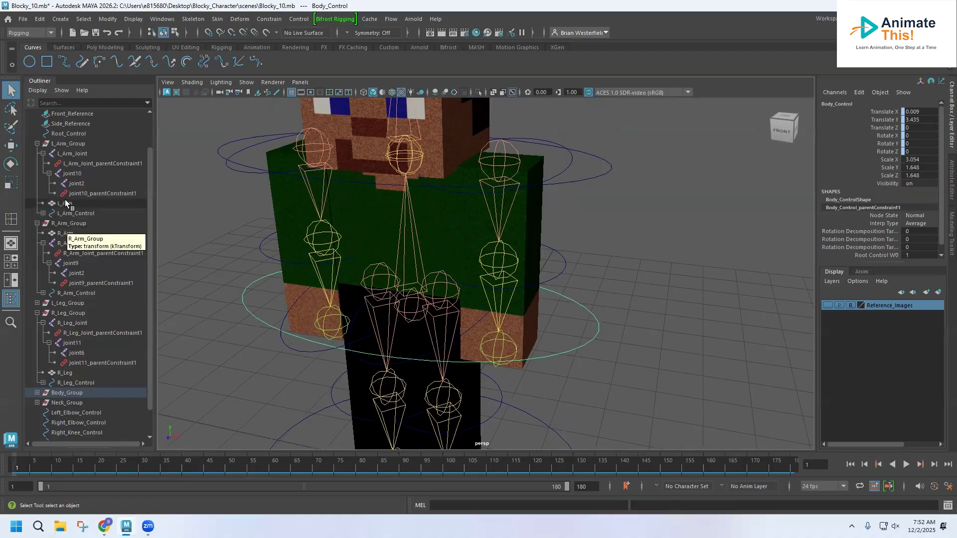
{"action": "scroll", "coordinate": [71, 179], "scroll_direction": "up", "scroll_amount": 2}
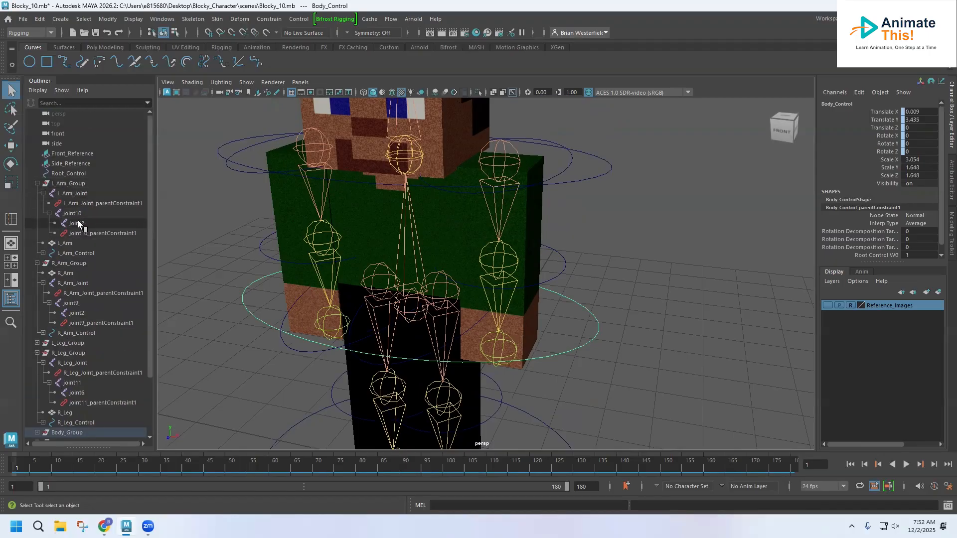
{"action": "left_click", "coordinate": [43, 253]}
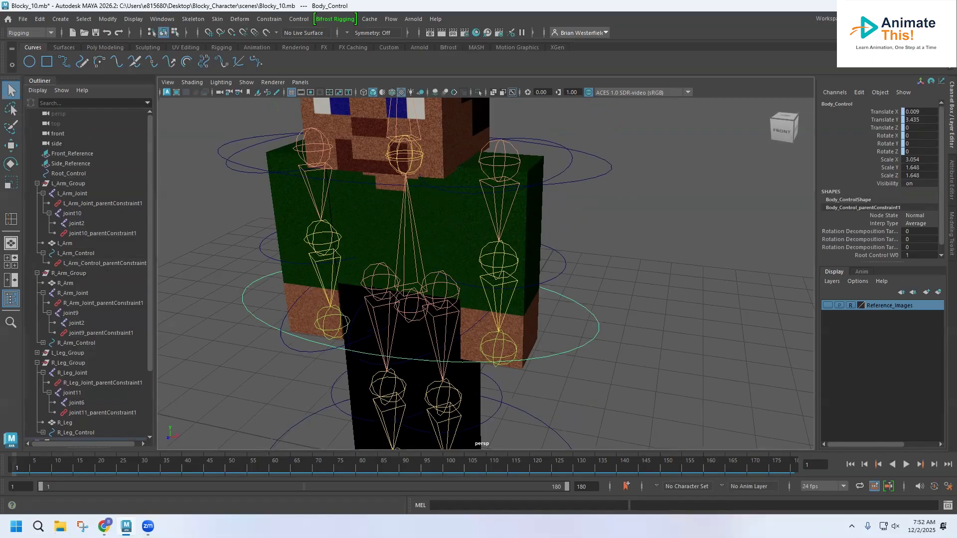
{"action": "left_click", "coordinate": [12, 165]}
{"action": "left_click_drag", "start_coordinate": [405, 272], "coordinate": [375, 269]}
{"action": "key", "text": "ctrl+z"}
{"action": "scroll", "coordinate": [469, 222], "scroll_direction": "down", "scroll_amount": 2}
{"action": "left_click_drag", "start_coordinate": [502, 255], "coordinate": [498, 274], "text": "alt"}
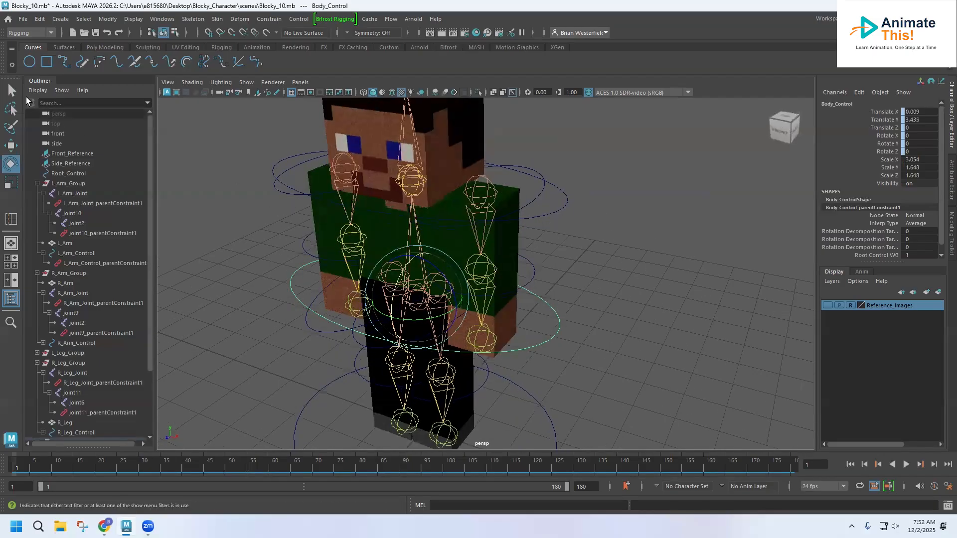
- Parent-constrain Left_Elbow_Control to L_Arm_Control
{"action": "left_click", "coordinate": [12, 93]}
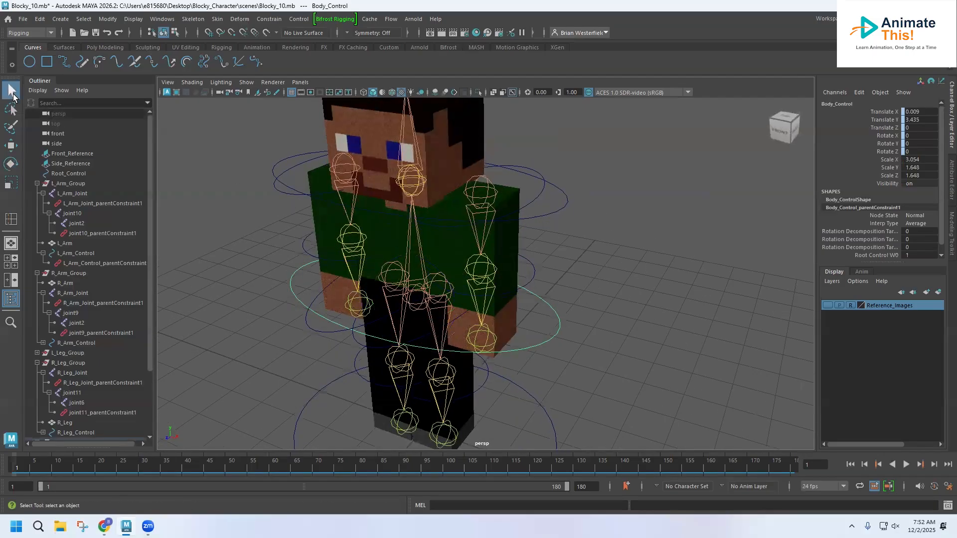
{"action": "left_click", "coordinate": [541, 194]}
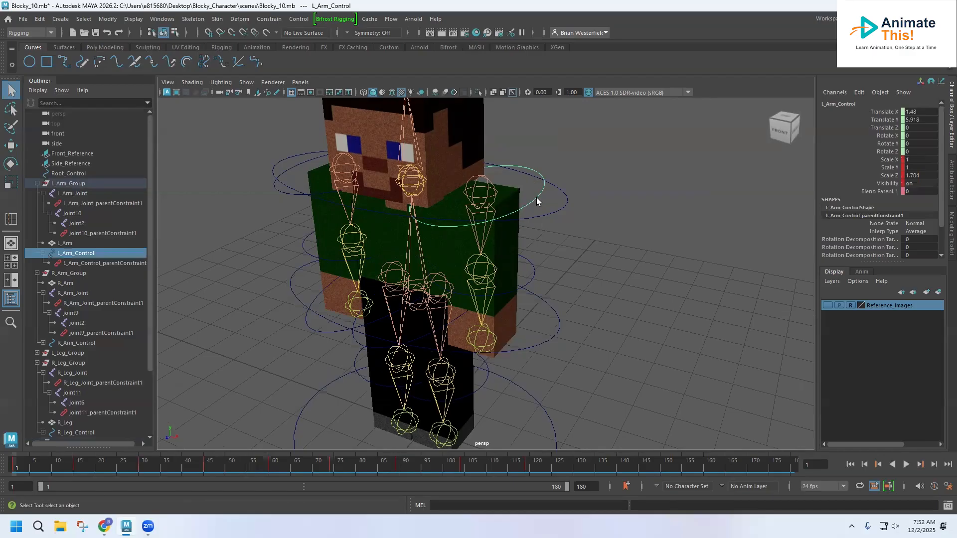
{"action": "left_click", "coordinate": [533, 275]}
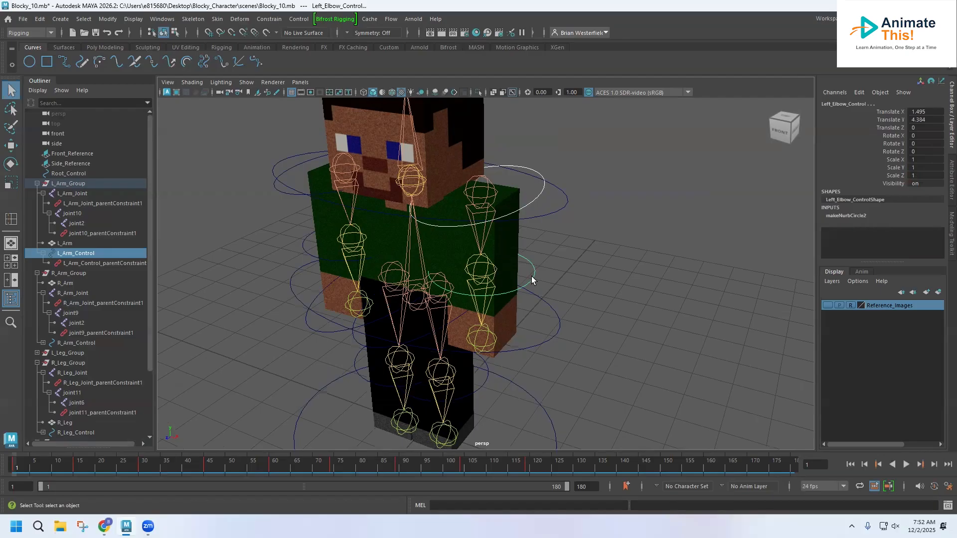
{"action": "left_click", "coordinate": [272, 20]}
{"action": "left_click", "coordinate": [278, 47]}
{"action": "left_click", "coordinate": [589, 243]}
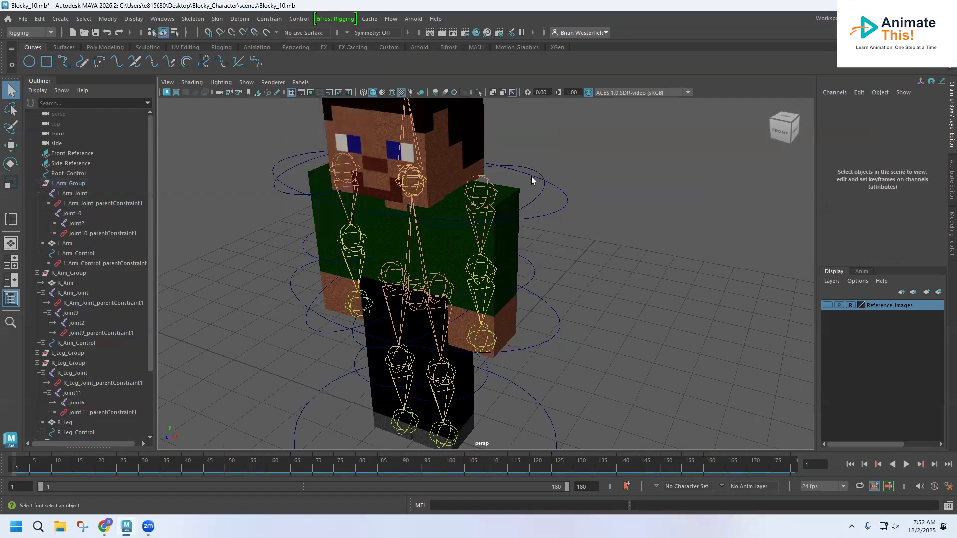
- Test the left arm by rotating L_Arm_Control about -10 degrees and Left_Elbow_Control to about -39 degrees in X, and undo both rotations
{"action": "left_click", "coordinate": [537, 174]}
{"action": "left_click", "coordinate": [11, 163]}
{"action": "left_click_drag", "start_coordinate": [464, 171], "coordinate": [474, 238]}
{"action": "left_click", "coordinate": [519, 273]}
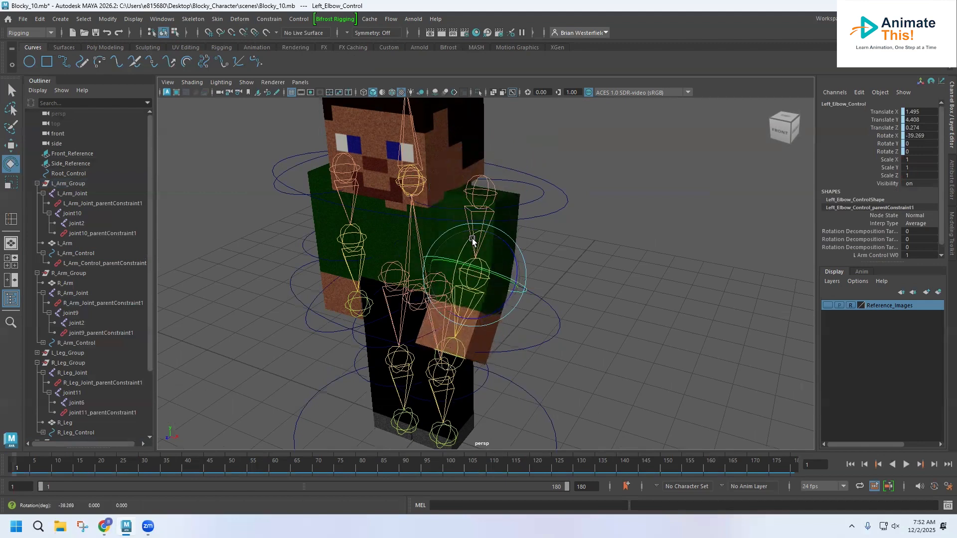
{"action": "key", "text": "ctrl+z"}
{"action": "key", "text": "ctrl+z"}
{"action": "key", "text": "ctrl+z"}
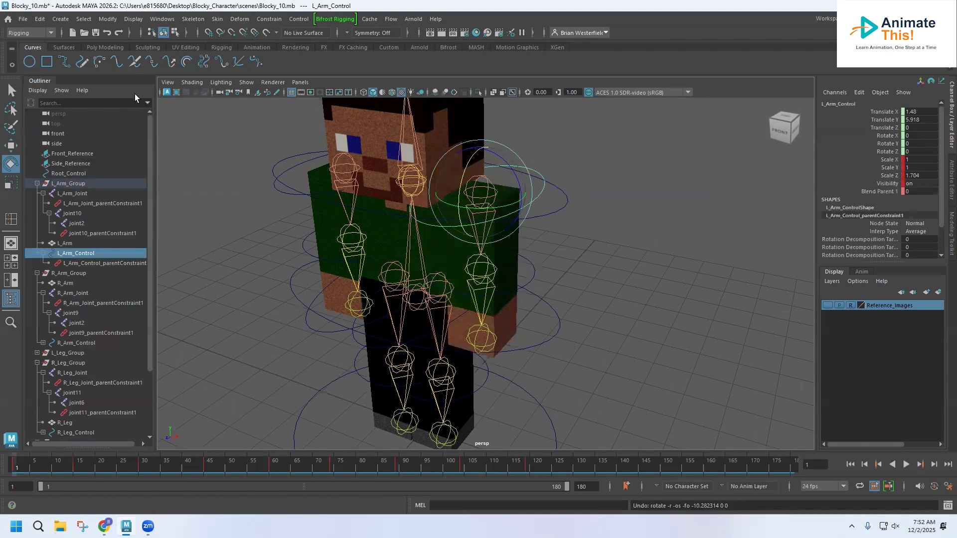
- Parent-constrain Right_Elbow_Control to R_Arm_Control
{"action": "left_click", "coordinate": [7, 90]}
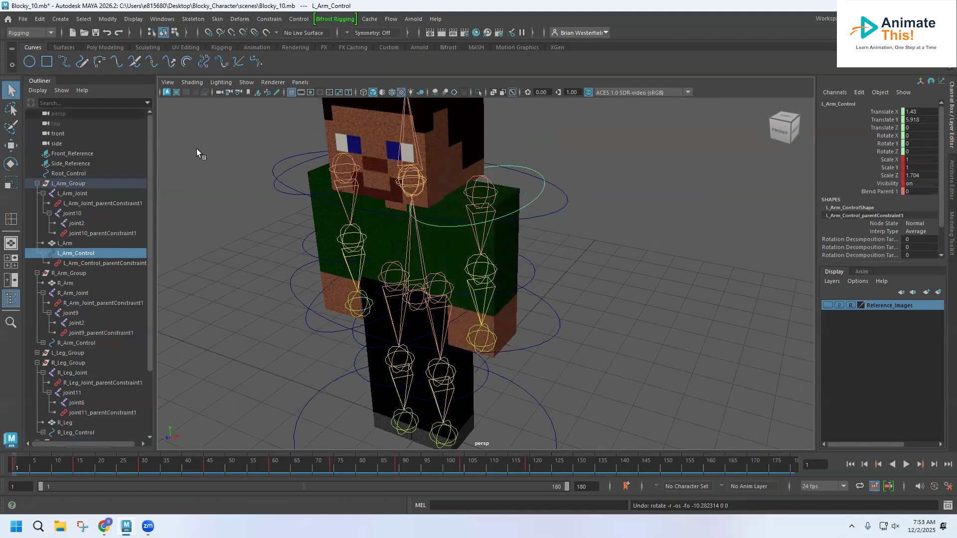
{"action": "left_click", "coordinate": [281, 192]}
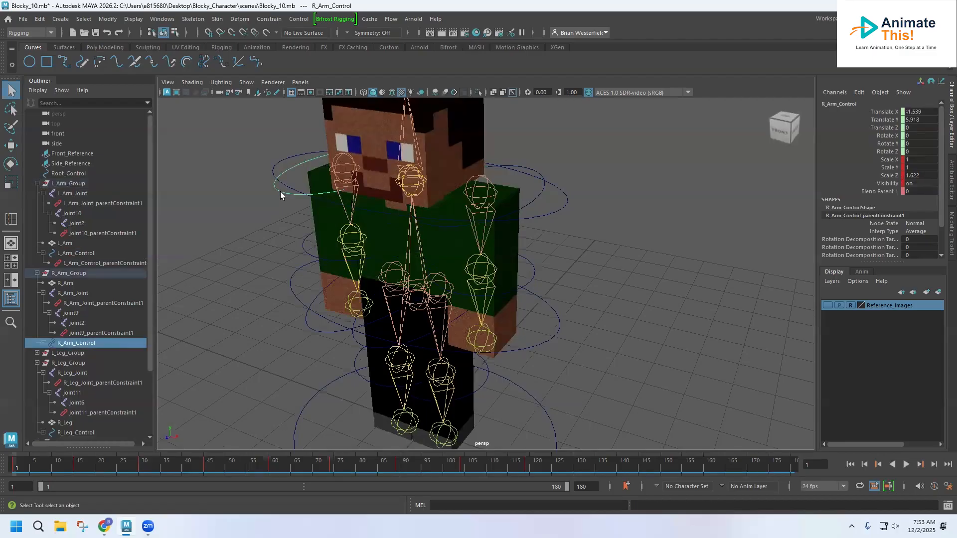
{"action": "left_click", "coordinate": [306, 245]}
{"action": "left_click", "coordinate": [270, 19]}
{"action": "left_click", "coordinate": [279, 46]}
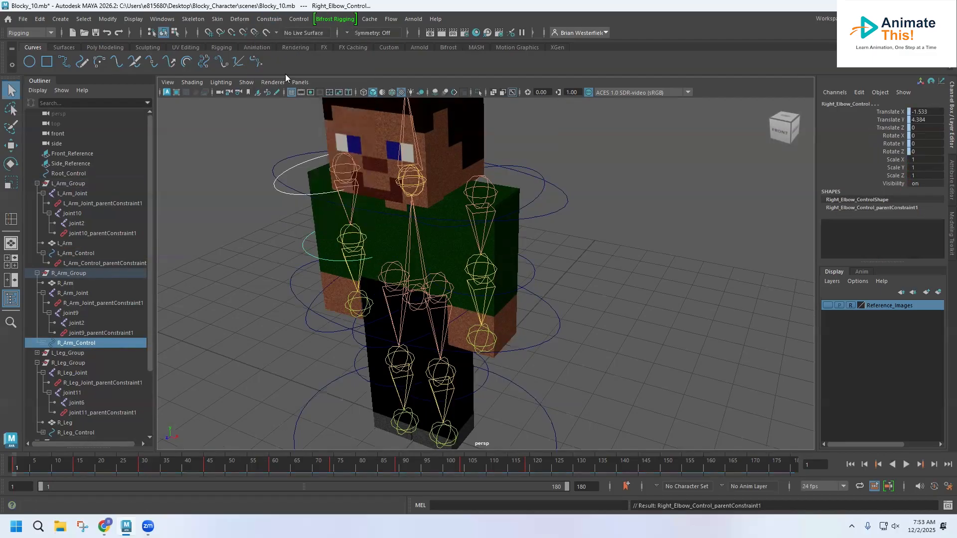
{"action": "left_click", "coordinate": [257, 222]}
- Test the right arm by rotating R_Arm_Control about -28 degrees in X, and undo the rotation
{"action": "left_click", "coordinate": [283, 193]}
{"action": "left_click", "coordinate": [11, 163]}
{"action": "left_click_drag", "start_coordinate": [313, 160], "coordinate": [324, 205]}
{"action": "left_click", "coordinate": [317, 241]}
{"action": "key", "text": "ctrl+z"}
{"action": "key", "text": "ctrl+z"}
{"action": "key", "text": "ctrl+z"}
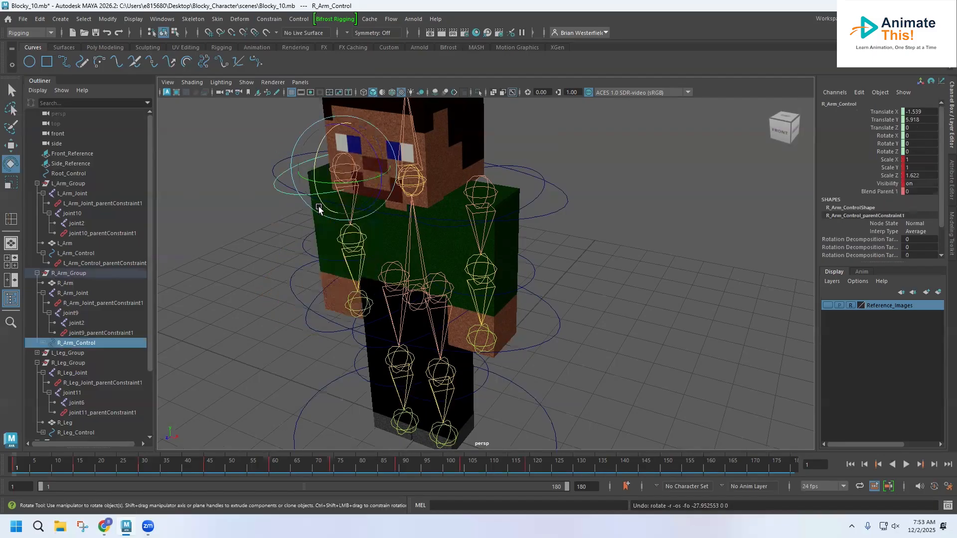
- Retest the right arm from the front by rotating R_Arm_Control about -11 degrees in X, and undo the rotation
{"action": "middle_click_drag", "start_coordinate": [323, 215], "coordinate": [299, 125], "text": "alt"}
{"action": "left_click_drag", "start_coordinate": [299, 204], "coordinate": [303, 227], "text": "alt"}
{"action": "middle_click_drag", "start_coordinate": [304, 226], "coordinate": [299, 323], "text": "alt"}
{"action": "key", "text": "ctrl+z"}
{"action": "key", "text": "ctrl+z"}
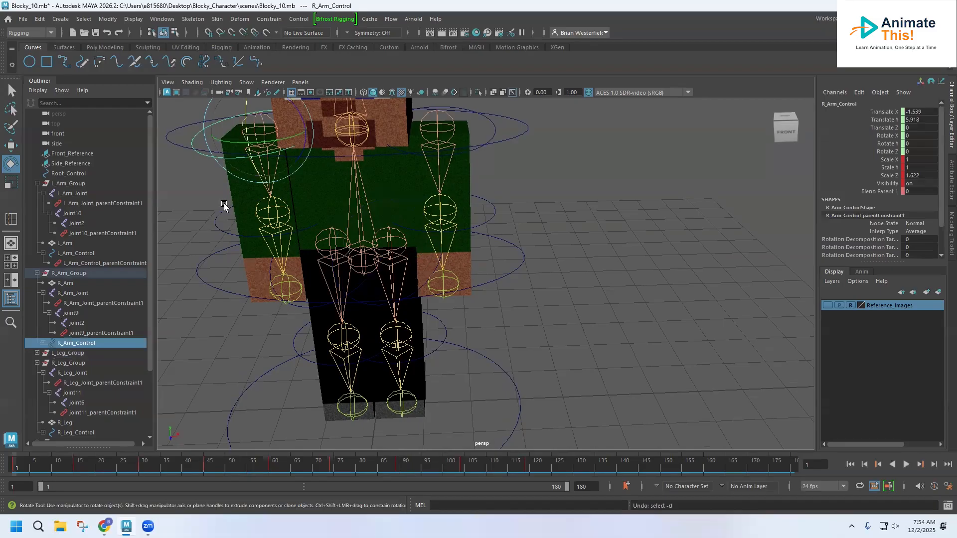
{"action": "left_click_drag", "start_coordinate": [248, 126], "coordinate": [243, 135]}
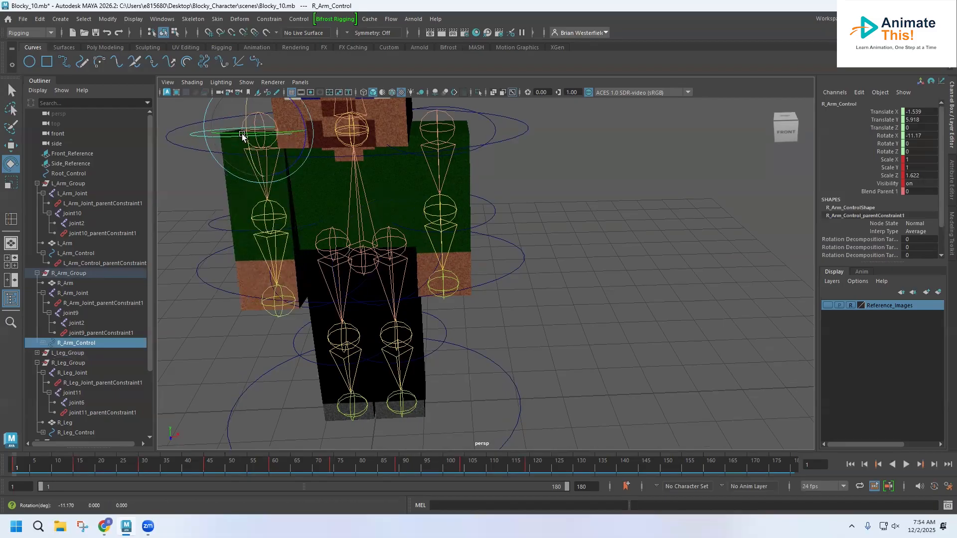
{"action": "key", "text": "ctrl+z"}
- Parent-constrain Right_Knee_Control to R_Leg_Control
{"action": "left_click_drag", "start_coordinate": [278, 278], "coordinate": [261, 305], "text": "alt"}
{"action": "left_click", "coordinate": [258, 318]}
{"action": "left_click", "coordinate": [289, 332]}
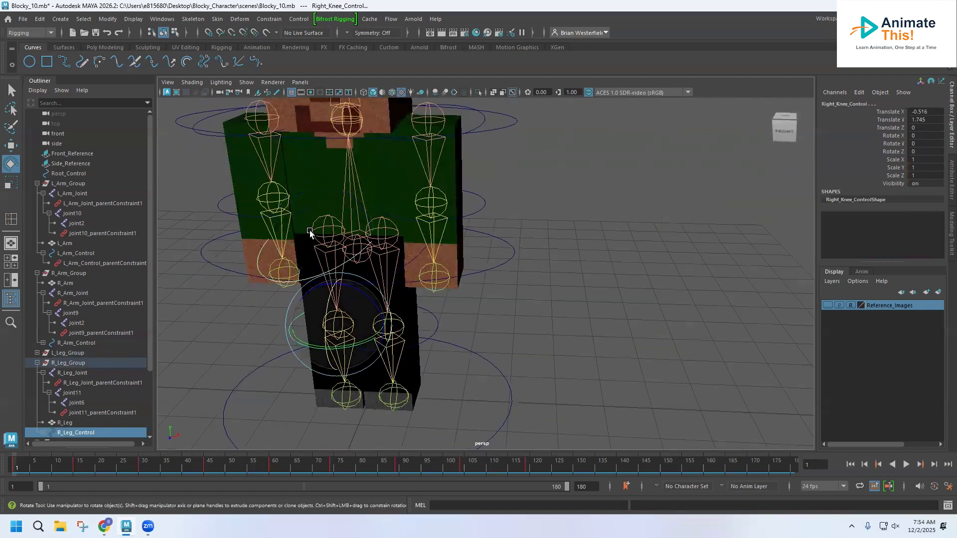
{"action": "left_click", "coordinate": [269, 18]}
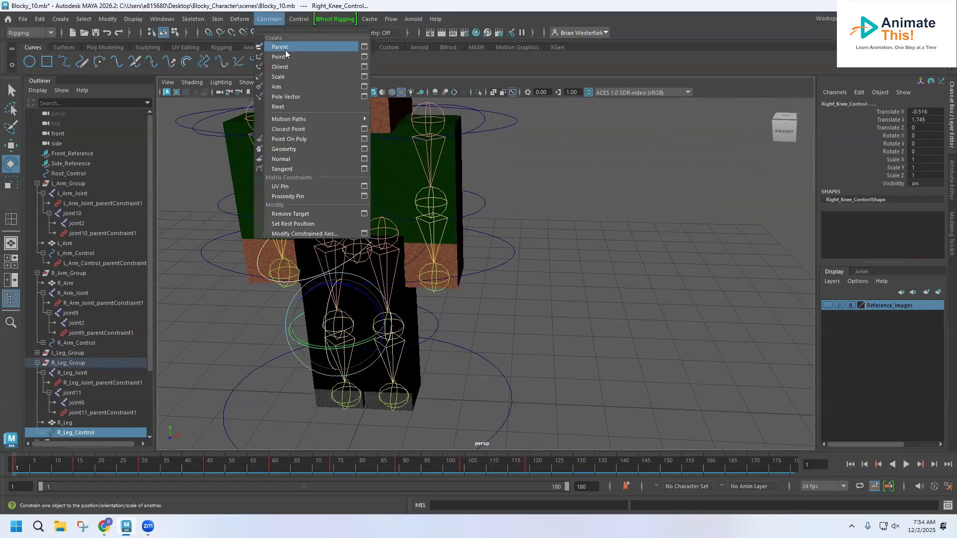
{"action": "left_click", "coordinate": [285, 50]}
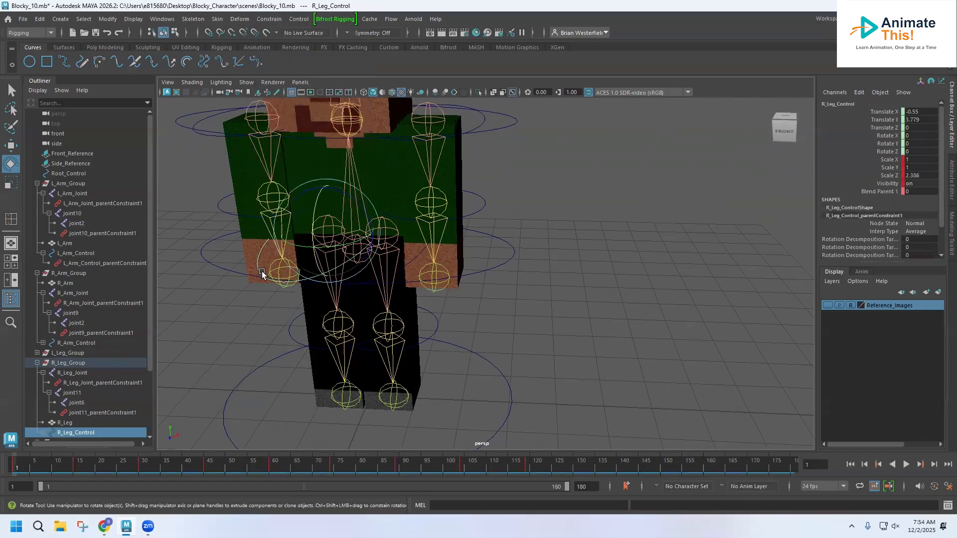
- Test the right leg by rotating R_Leg_Control about -49 degrees in X and bending Right_Knee_Control, and undo both rotations
{"action": "left_click_drag", "start_coordinate": [316, 222], "coordinate": [322, 196]}
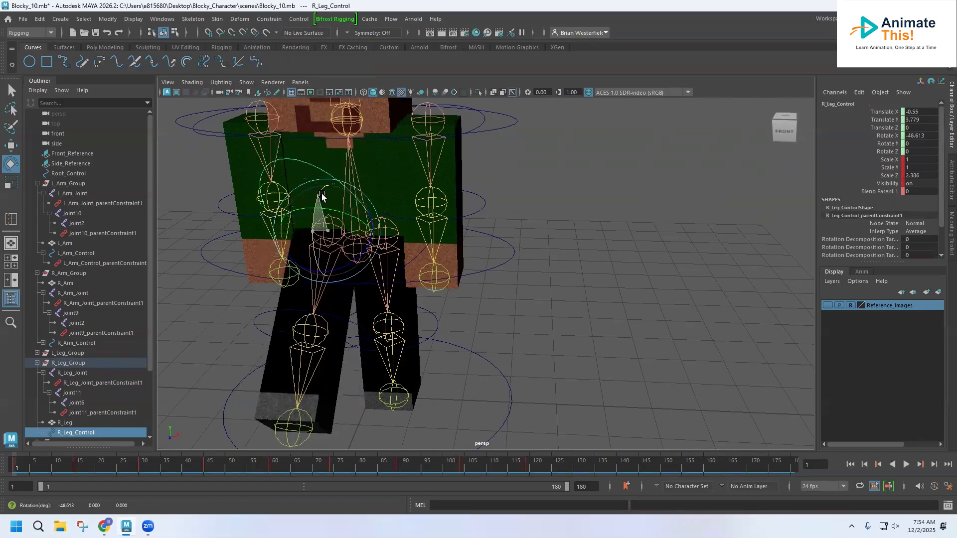
{"action": "left_click", "coordinate": [261, 308]}
{"action": "left_click_drag", "start_coordinate": [299, 302], "coordinate": [259, 297]}
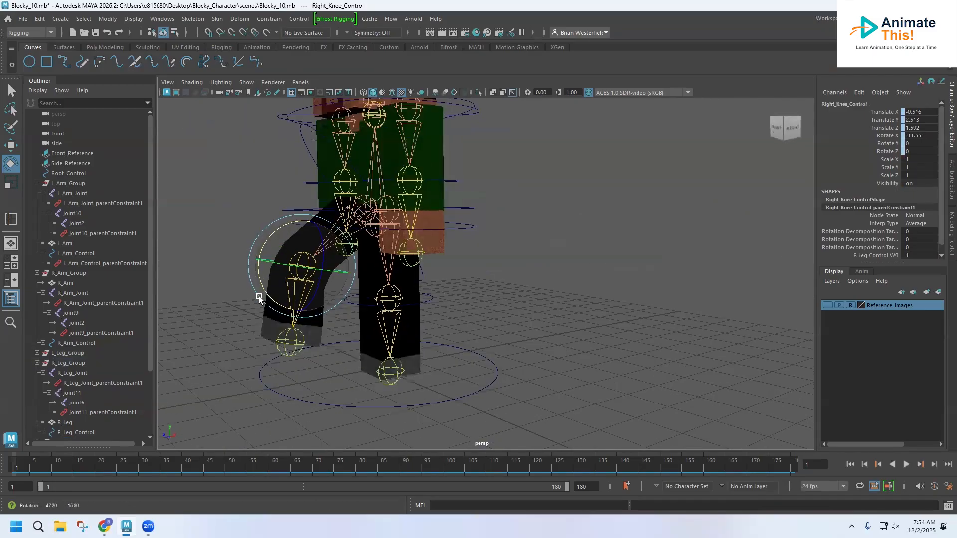
{"action": "key", "text": "ctrl+z"}
{"action": "key", "text": "ctrl+z"}
{"action": "key", "text": "ctrl+z"}
- Parent-constrain Left_Knee_Control to L_Leg_Control
{"action": "left_click_drag", "start_coordinate": [325, 262], "coordinate": [402, 288], "text": "alt"}
{"action": "left_click", "coordinate": [403, 288]}
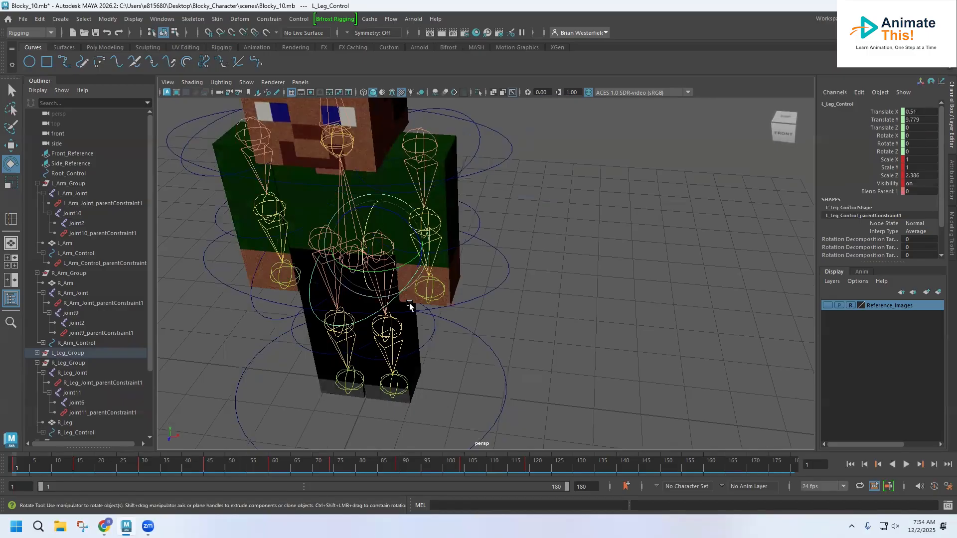
{"action": "left_click", "coordinate": [428, 343]}
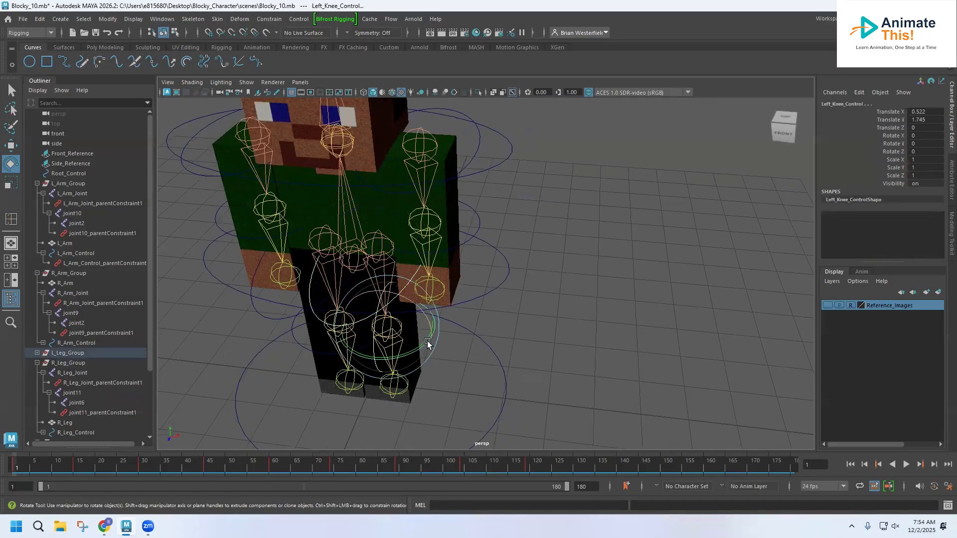
{"action": "left_click", "coordinate": [270, 19]}
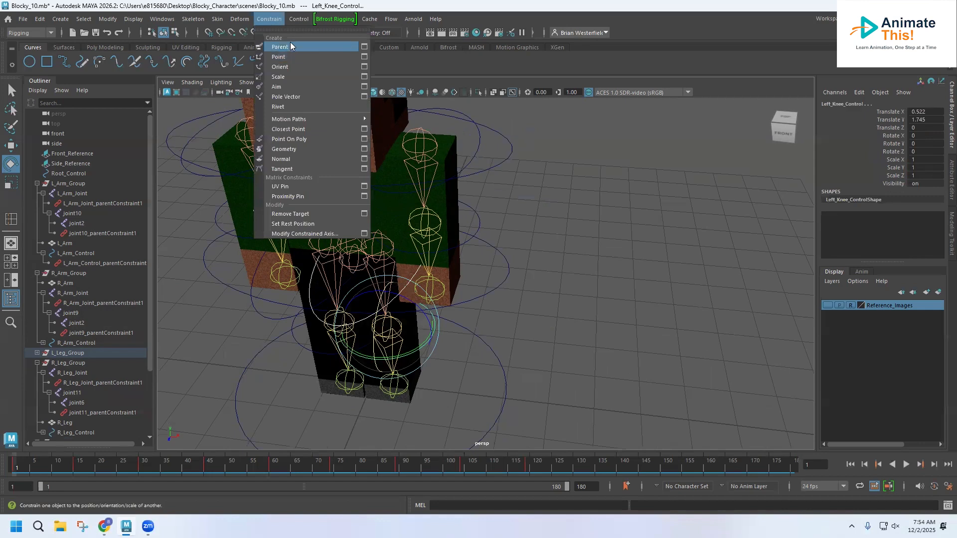
{"action": "left_click", "coordinate": [291, 46]}
{"action": "left_click", "coordinate": [454, 340]}
- Test the left leg by rotating L_Leg_Control about -23 degrees in X and bending Left_Knee_Control, and undo both rotations
{"action": "left_click_drag", "start_coordinate": [454, 340], "coordinate": [309, 285], "text": "alt"}
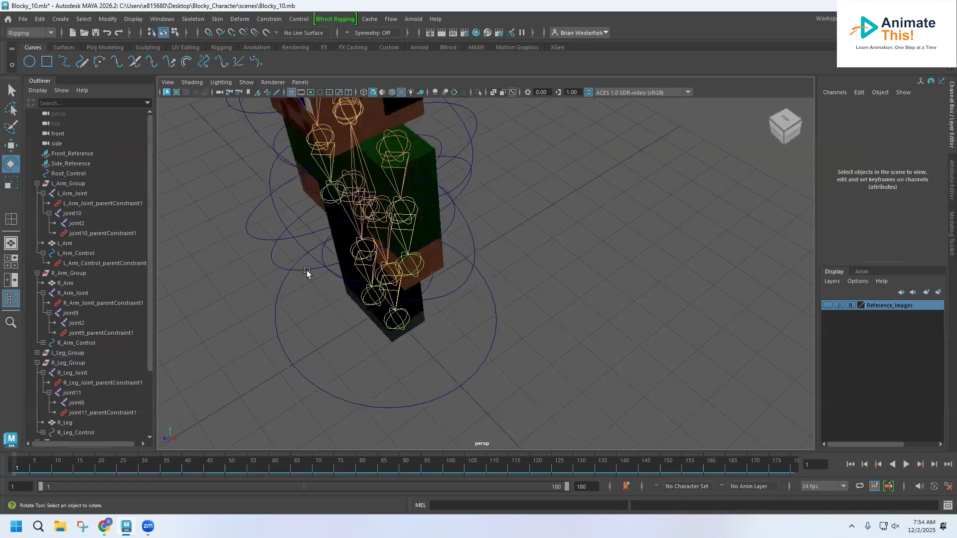
{"action": "left_click", "coordinate": [307, 270]}
{"action": "left_click_drag", "start_coordinate": [342, 204], "coordinate": [357, 194]}
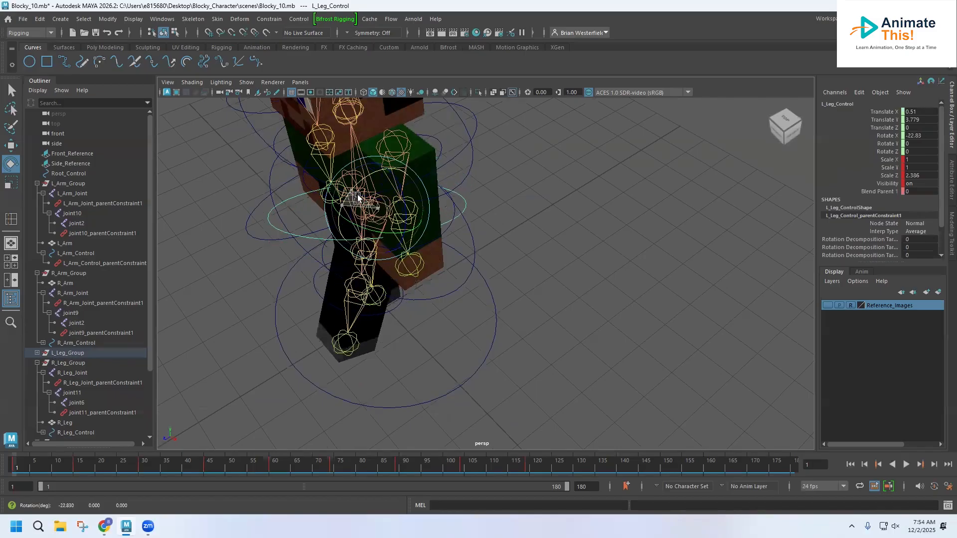
{"action": "left_click", "coordinate": [316, 290]}
{"action": "mouse_move", "coordinate": [319, 284]}
{"action": "left_mouse_down"}
{"action": "mouse_move", "coordinate": [327, 275]}
{"action": "mouse_move", "coordinate": [307, 239]}
{"action": "mouse_move", "coordinate": [331, 208]}
{"action": "mouse_move", "coordinate": [438, 220]}
{"action": "mouse_move", "coordinate": [324, 283]}
{"action": "left_mouse_up"}
{"action": "key", "text": "ctrl+z"}
{"action": "key", "text": "ctrl+z"}
{"action": "key", "text": "ctrl+z"}
- Test the constrained limbs by rotating the body control at the waist
{"action": "left_click_drag", "start_coordinate": [461, 396], "coordinate": [462, 263], "text": "alt"}
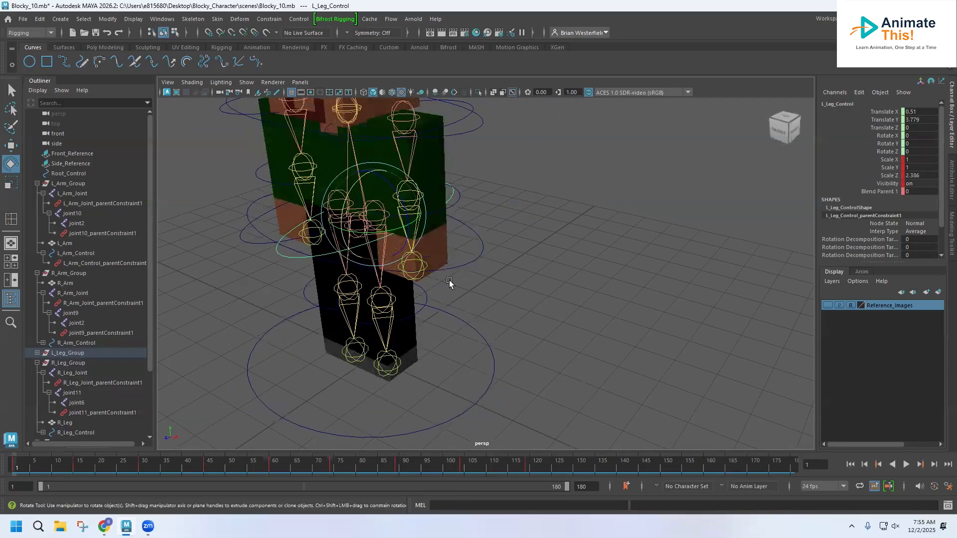
{"action": "left_click", "coordinate": [461, 262]}
{"action": "mouse_move", "coordinate": [338, 195]}
{"action": "left_mouse_down"}
{"action": "mouse_move", "coordinate": [318, 251]}
{"action": "mouse_move", "coordinate": [358, 195]}
{"action": "mouse_move", "coordinate": [309, 227]}
{"action": "mouse_move", "coordinate": [289, 264]}
{"action": "mouse_move", "coordinate": [352, 199]}
{"action": "mouse_move", "coordinate": [315, 229]}
{"action": "mouse_move", "coordinate": [331, 210]}
{"action": "left_mouse_up"}
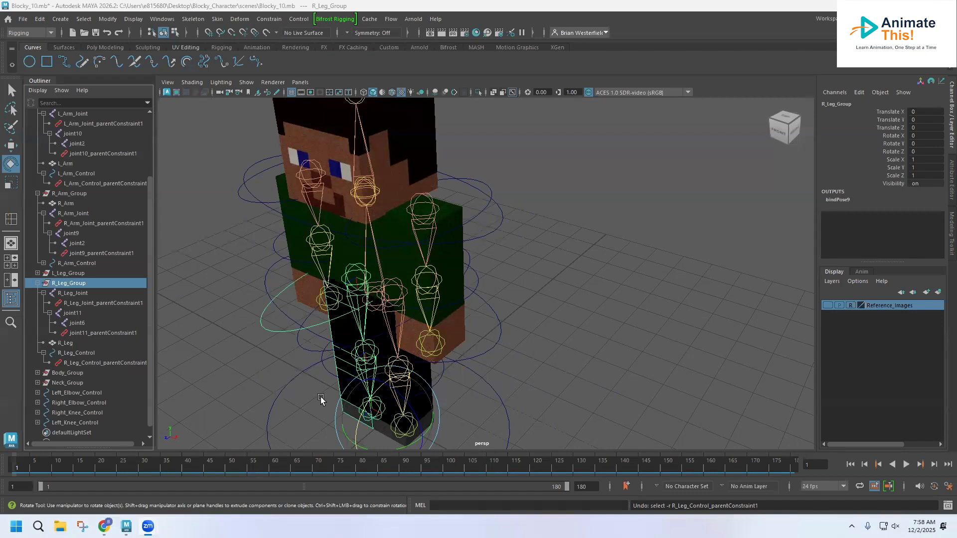
- Rotate R_Leg_Group about 11 degrees in X, and undo the rotation
{"action": "middle_click_drag", "start_coordinate": [306, 357], "coordinate": [290, 292], "text": "alt"}
{"action": "left_click_drag", "start_coordinate": [341, 367], "coordinate": [337, 375]}
{"action": "key", "text": "ctrl+z"}
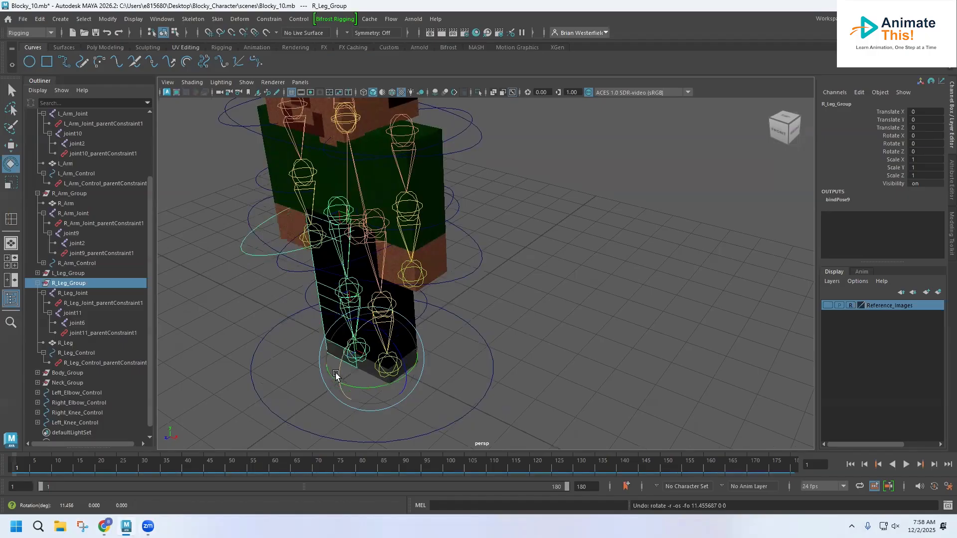
- Test the whole rig by rotating Root_Control about 7 degrees in X, and undo the rotation
{"action": "left_click", "coordinate": [315, 389]}
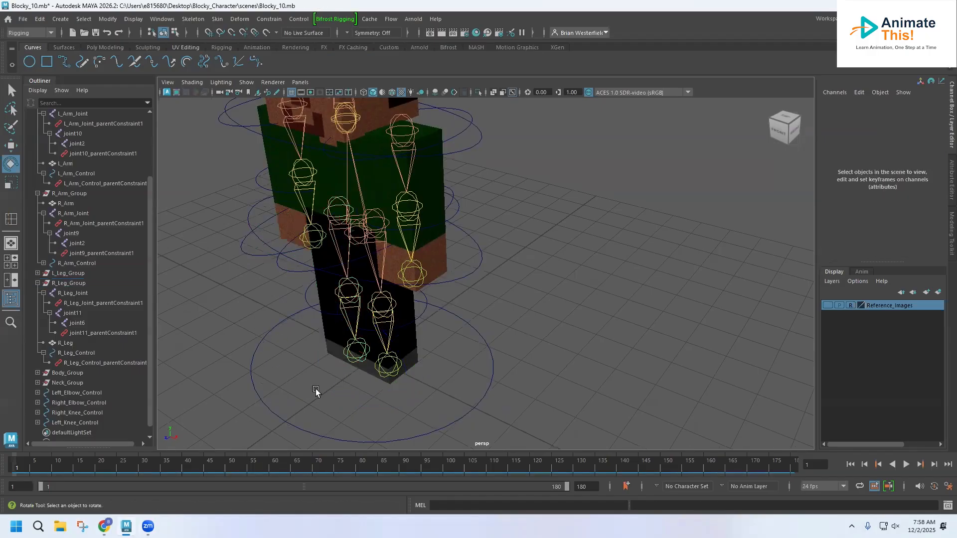
{"action": "left_click", "coordinate": [257, 391]}
{"action": "left_click_drag", "start_coordinate": [342, 354], "coordinate": [344, 361]}
{"action": "key", "text": "ctrl+z"}
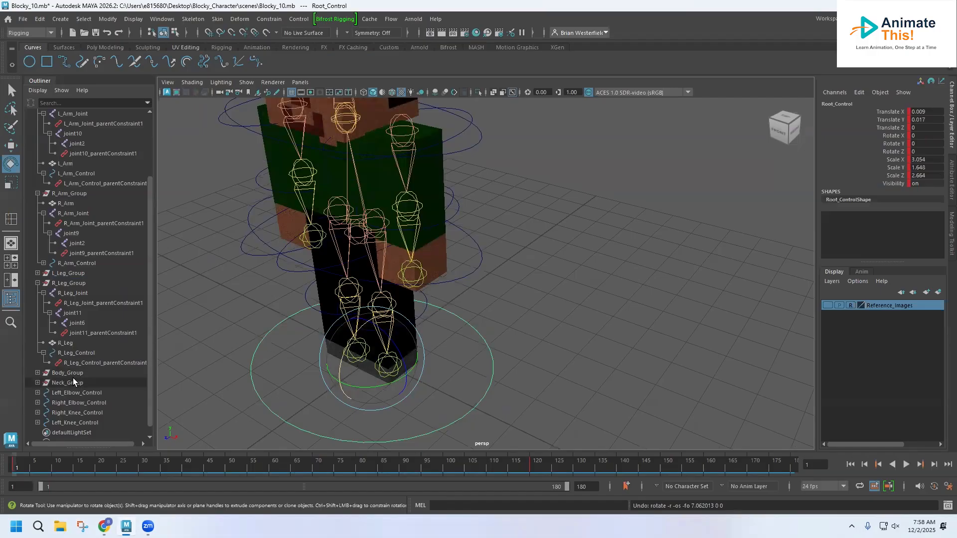
- Delete the parent constraint under L_Leg_Control in L_Leg_Group
{"action": "left_click", "coordinate": [282, 269]}
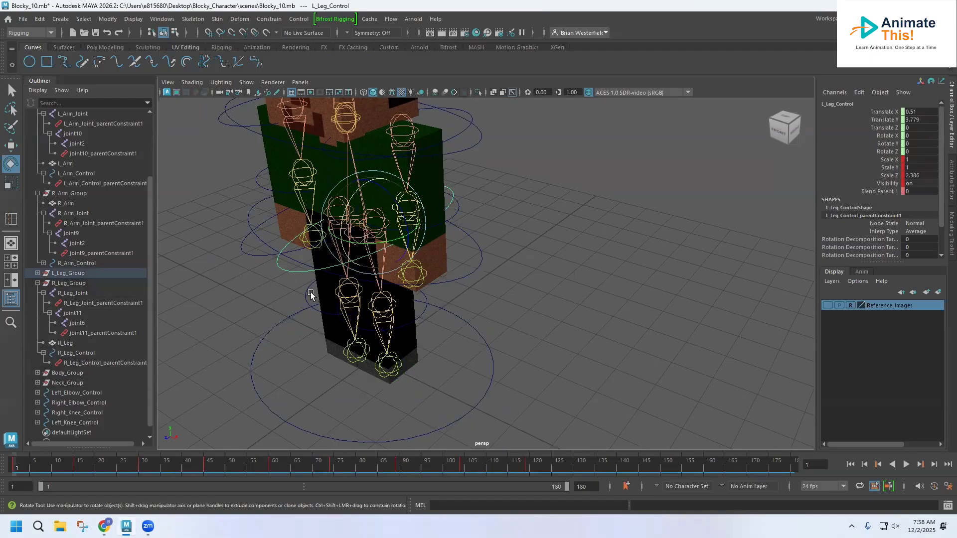
{"action": "left_click_drag", "start_coordinate": [351, 287], "coordinate": [334, 282], "text": "alt"}
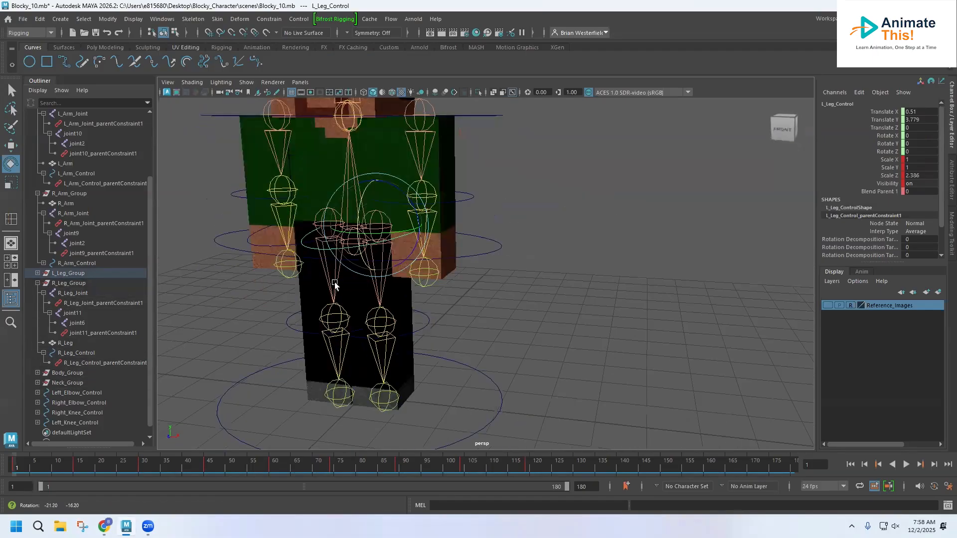
{"action": "left_click", "coordinate": [37, 273]}
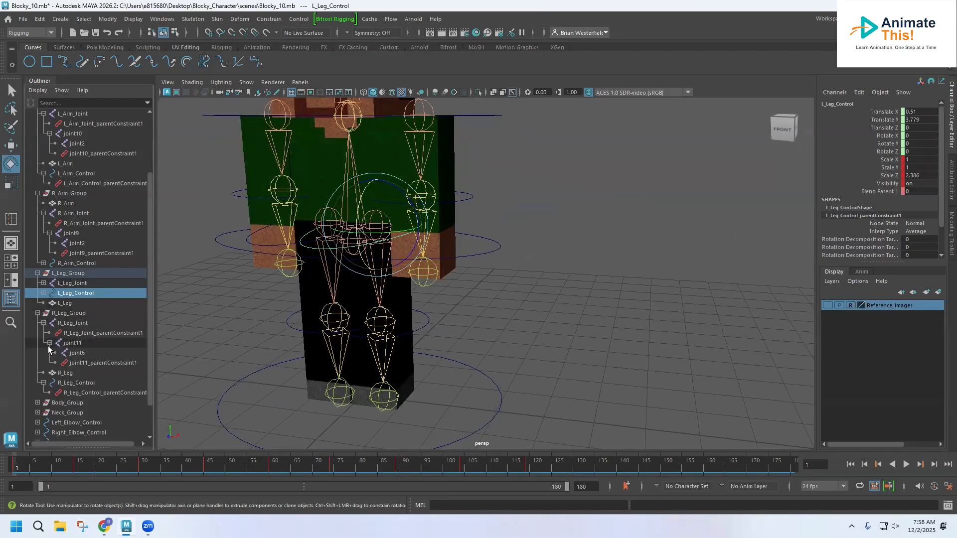
{"action": "left_click", "coordinate": [44, 293]}
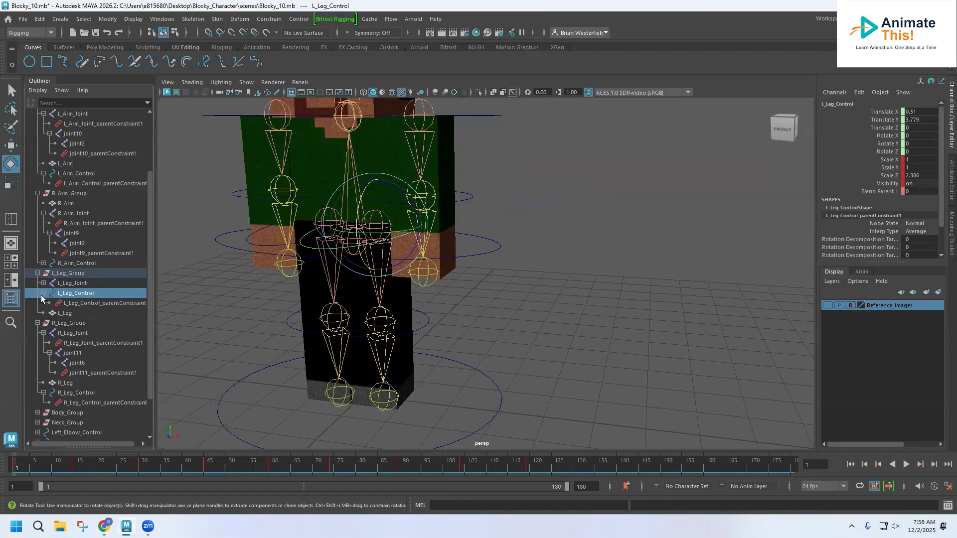
{"action": "left_click", "coordinate": [86, 303]}
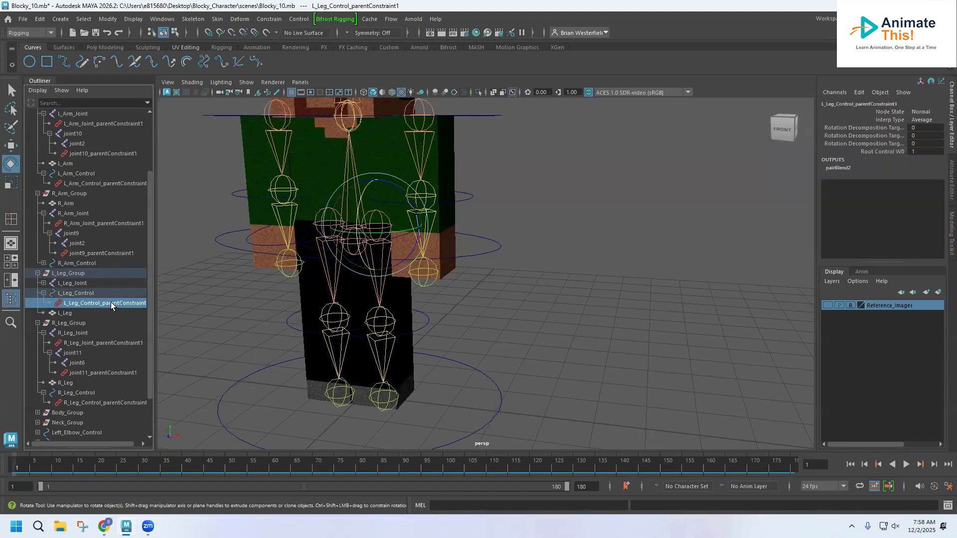
{"action": "key", "text": "Delete"}
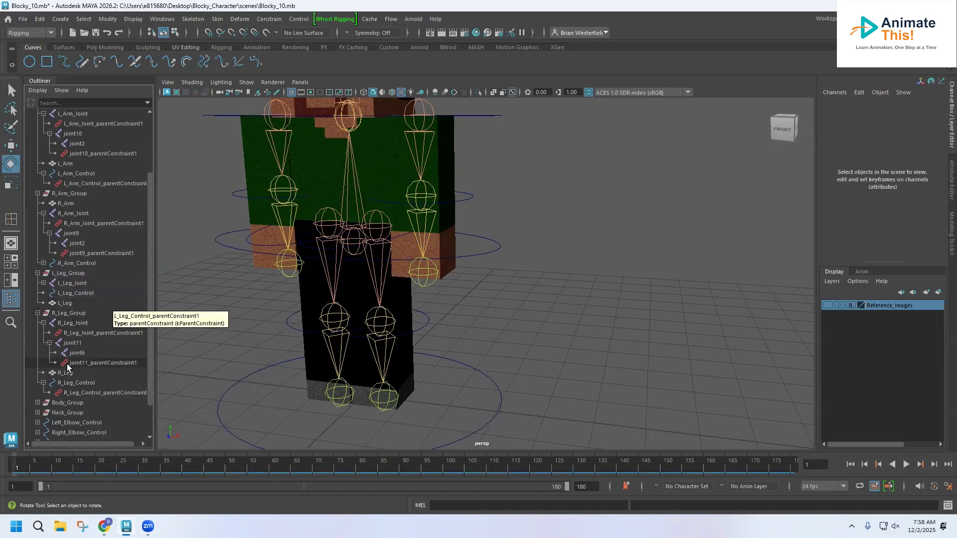
- Delete the parent constraint under R_Leg_Control in R_Leg_Group
{"action": "left_click", "coordinate": [61, 314]}
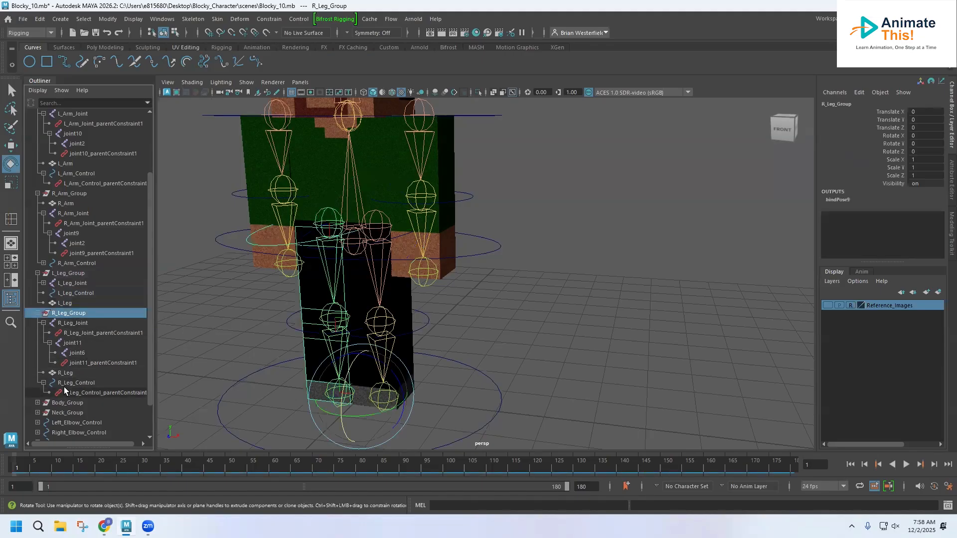
{"action": "left_click", "coordinate": [73, 393]}
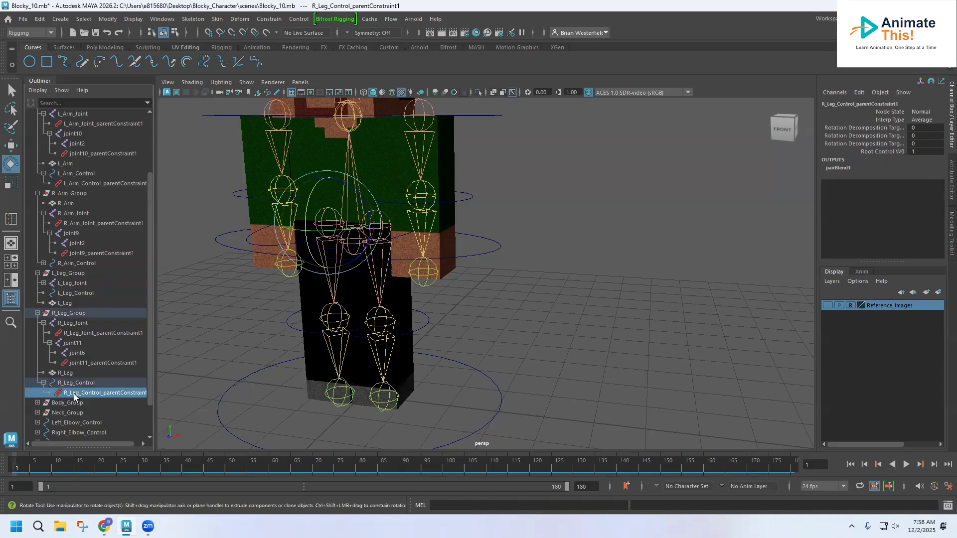
{"action": "key", "text": "Delete"}
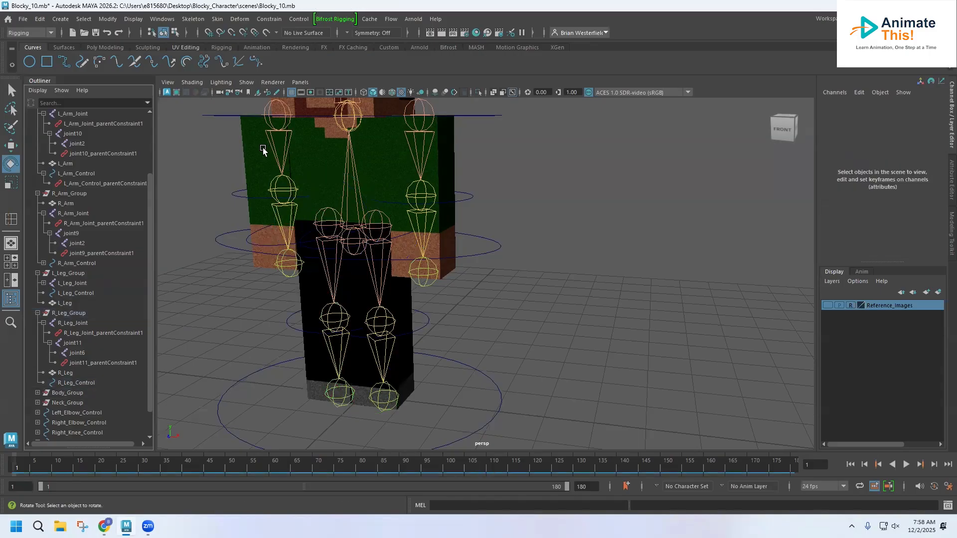
- Delete the parent constraint under R_Arm_Control in R_Arm_Group
{"action": "left_click_drag", "start_coordinate": [263, 149], "coordinate": [235, 249], "text": "alt"}
{"action": "left_click", "coordinate": [219, 225]}
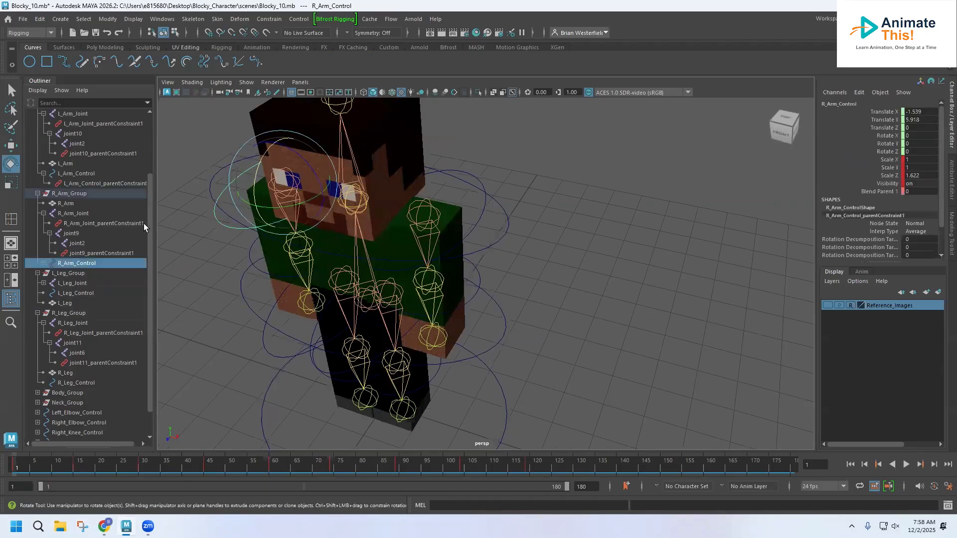
{"action": "left_click", "coordinate": [44, 263]}
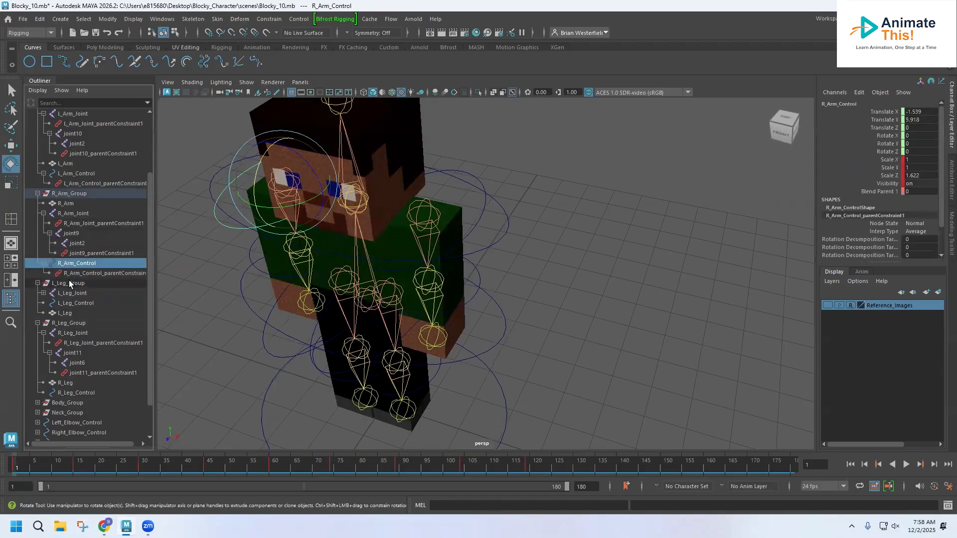
{"action": "left_click", "coordinate": [89, 273]}
- Delete the parent constraint under L_Arm_Control
{"action": "left_click", "coordinate": [480, 188]}
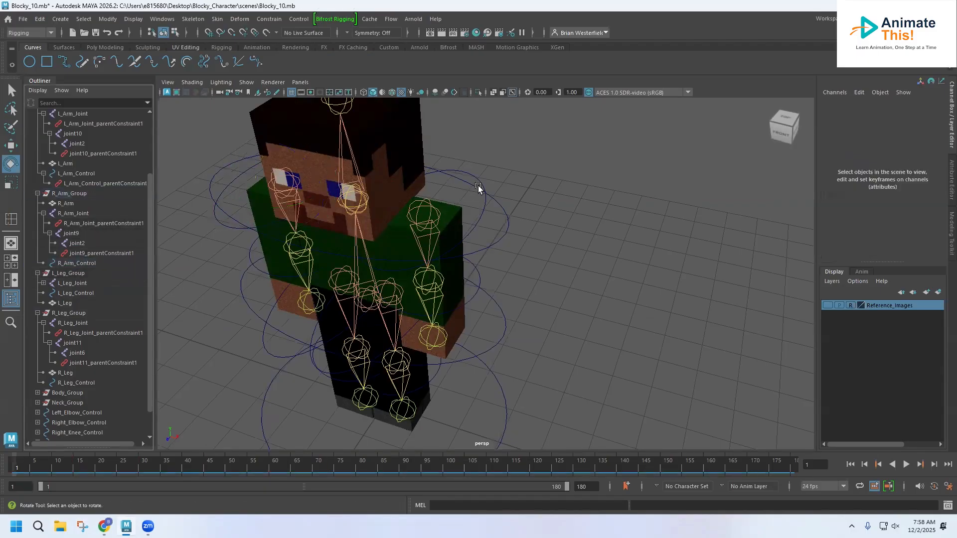
{"action": "left_click", "coordinate": [476, 220]}
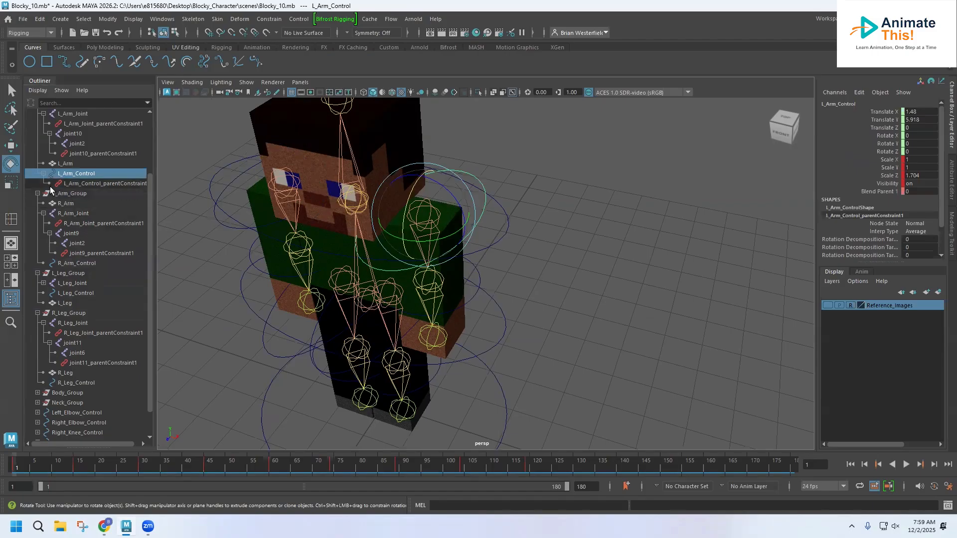
{"action": "left_click", "coordinate": [95, 184]}
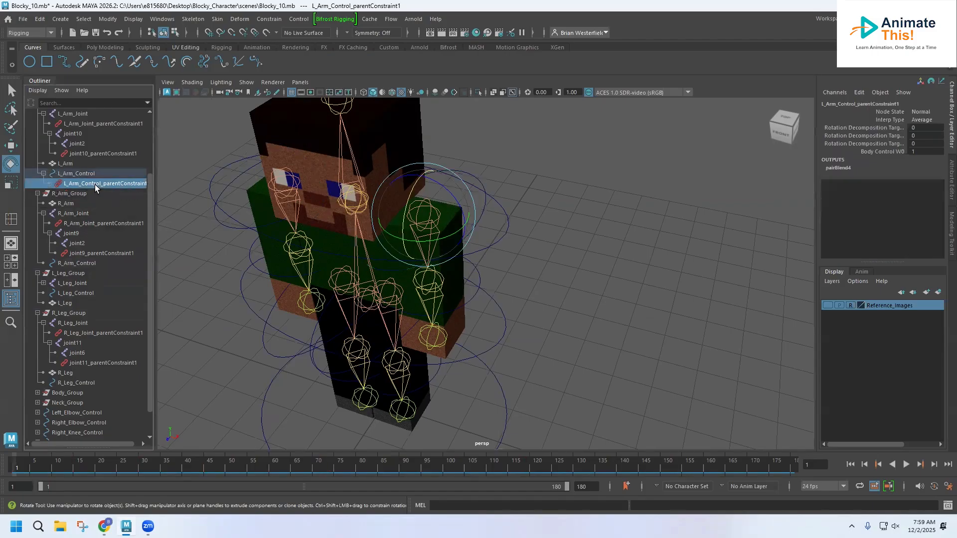
{"action": "key", "text": "Delete"}
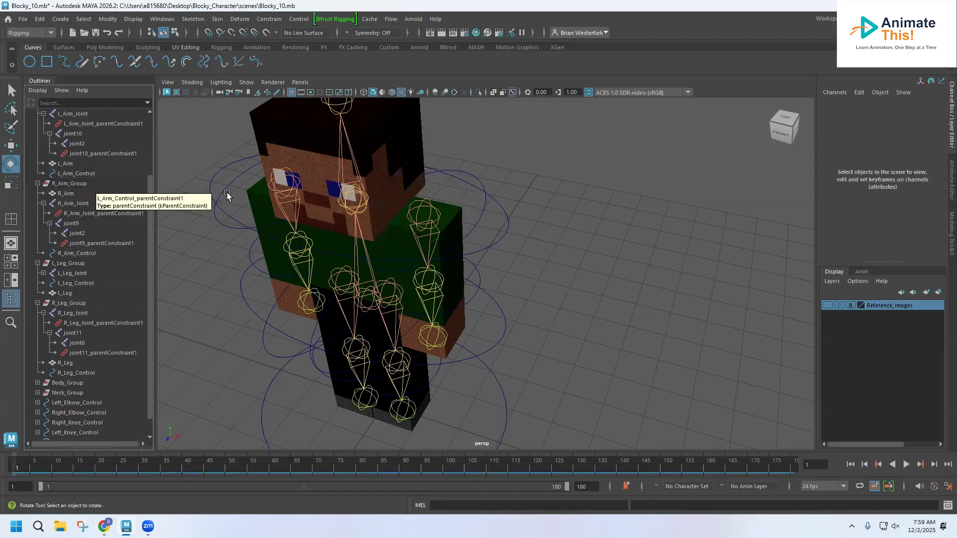
- Parent-constrain R_Arm_Control to Body_Control, with the body control as the driver
{"action": "mouse_move", "coordinate": [282, 266]}
{"action": "left_mouse_down", "text": "alt"}
{"action": "mouse_move", "coordinate": [265, 253]}
{"action": "mouse_move", "coordinate": [290, 285]}
{"action": "mouse_move", "coordinate": [301, 239]}
{"action": "mouse_move", "coordinate": [324, 281]}
{"action": "mouse_move", "coordinate": [286, 253]}
{"action": "mouse_move", "coordinate": [314, 247]}
{"action": "mouse_move", "coordinate": [310, 263]}
{"action": "mouse_move", "coordinate": [294, 256]}
{"action": "mouse_move", "coordinate": [292, 268]}
{"action": "left_mouse_up", "text": "alt"}
{"action": "left_click", "coordinate": [276, 317]}
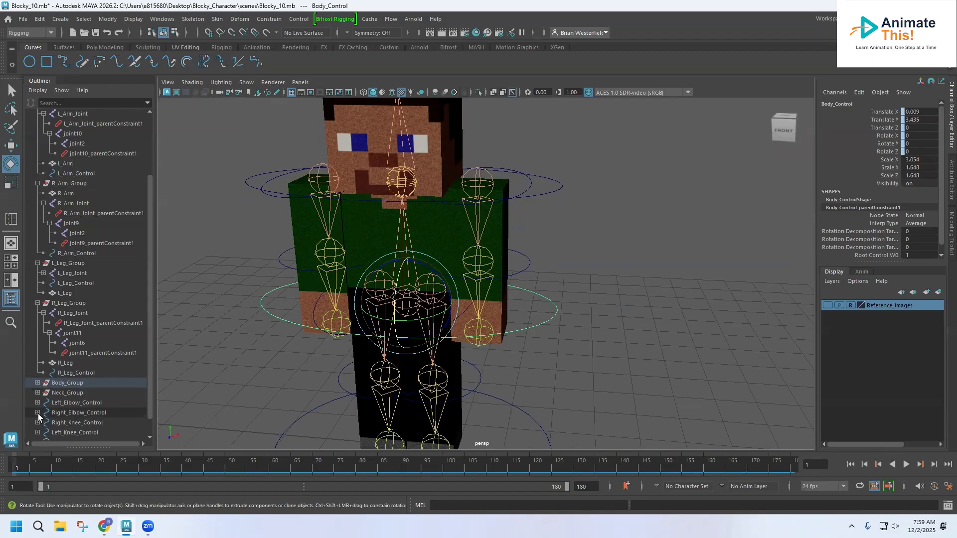
{"action": "left_click", "coordinate": [37, 383]}
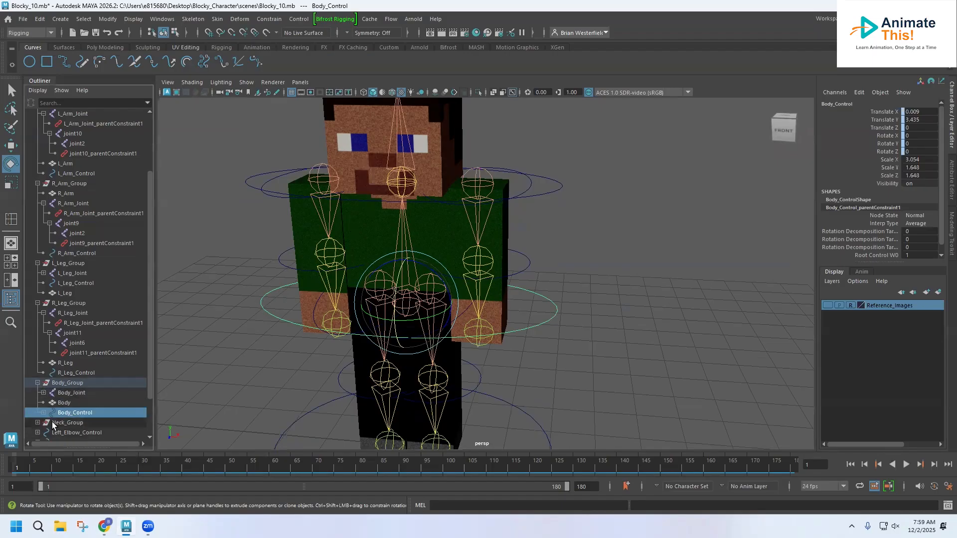
{"action": "left_click_drag", "start_coordinate": [299, 236], "coordinate": [261, 216], "text": "alt"}
{"action": "left_click", "coordinate": [263, 216], "text": "shift"}
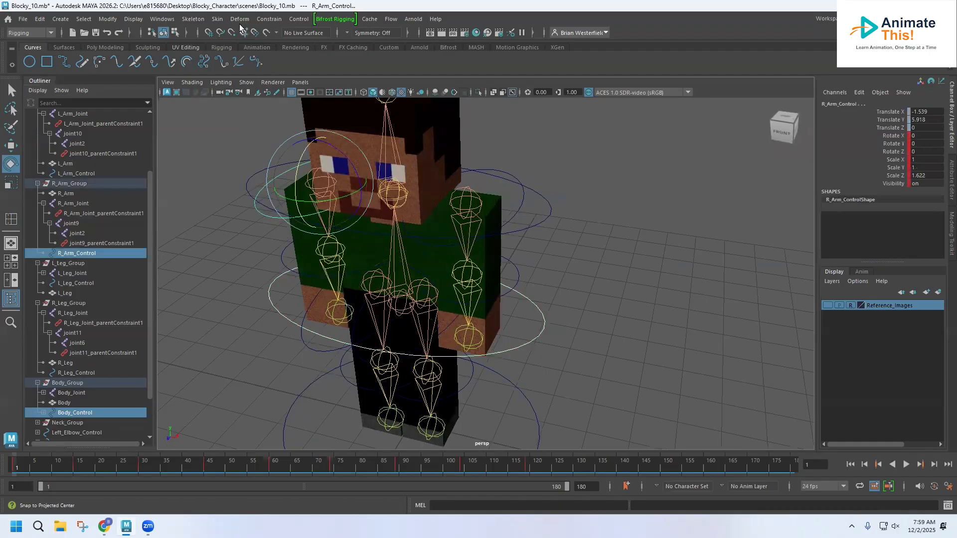
{"action": "left_click", "coordinate": [272, 21]}
{"action": "left_click", "coordinate": [281, 47]}
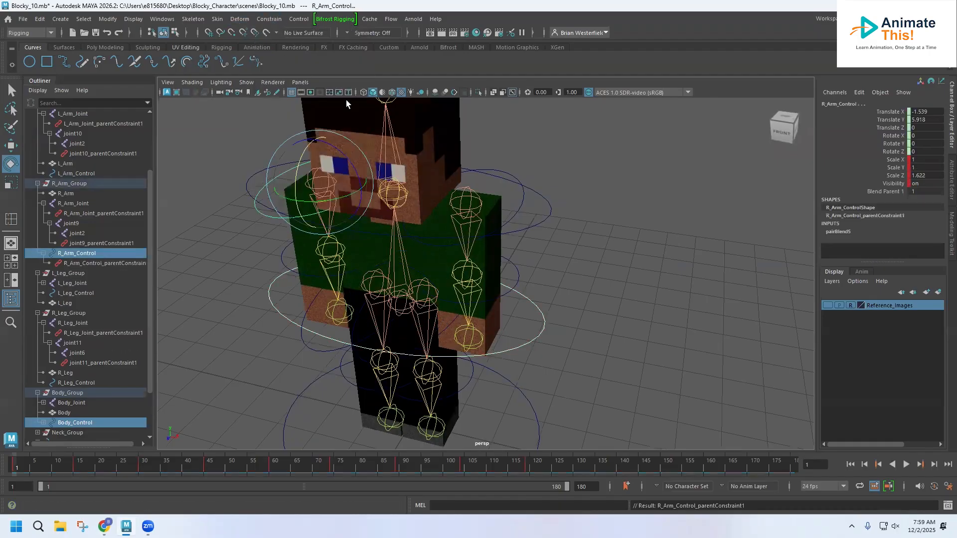
- Parent-constrain L_Arm_Control to Body_Control, with the body control as the driver
{"action": "left_click", "coordinate": [536, 339]}
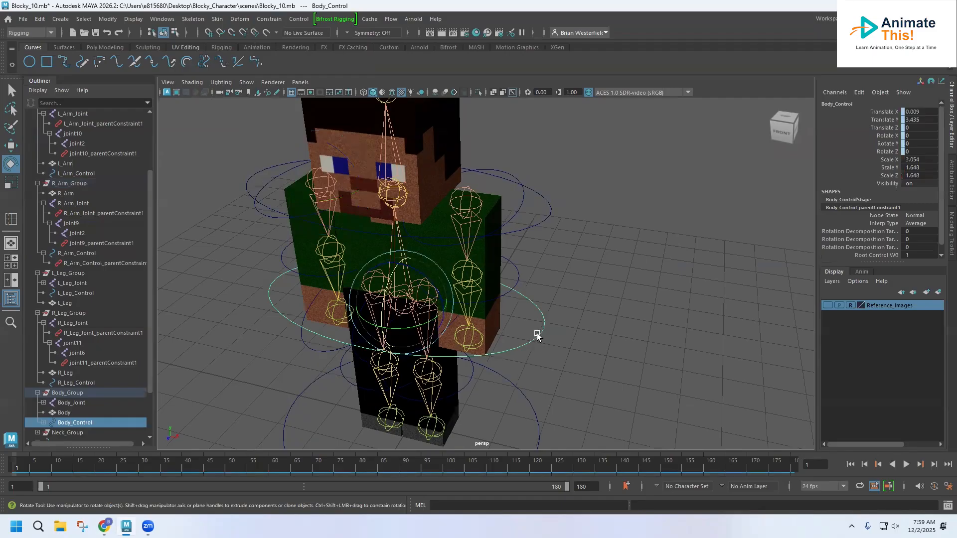
{"action": "left_click", "coordinate": [521, 209], "text": "shift"}
{"action": "left_click", "coordinate": [298, 21]}
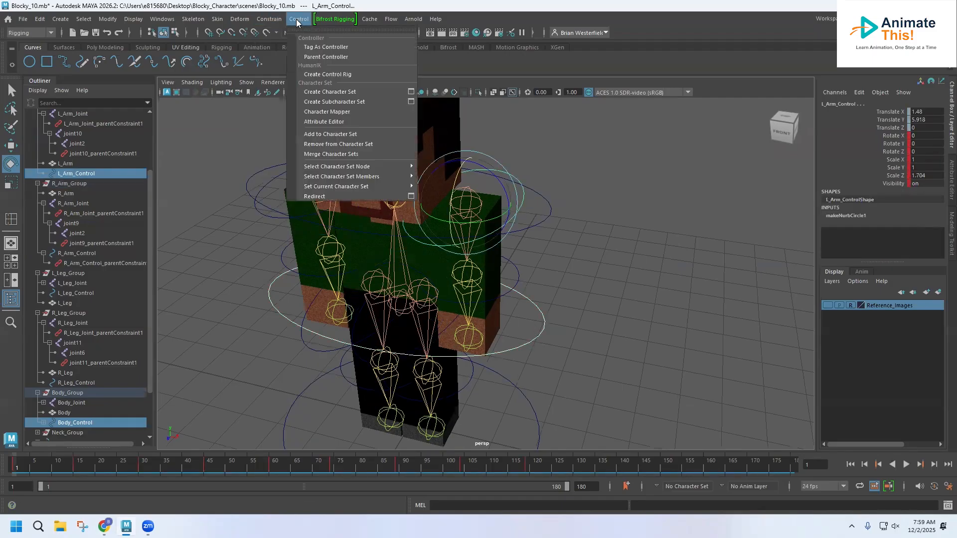
{"action": "mouse_move", "coordinate": [264, 20]}
{"action": "left_click", "coordinate": [278, 48]}
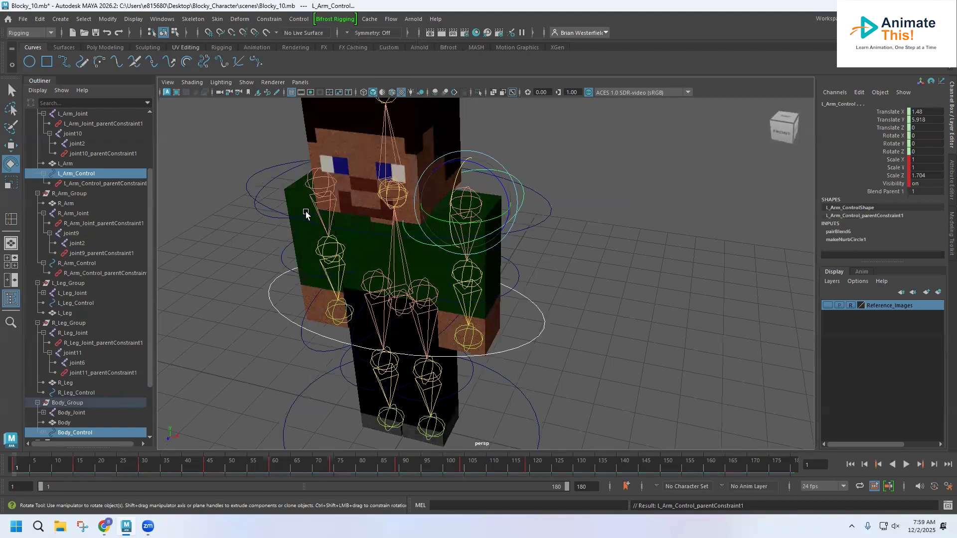
- Test the new arm constraints by rotating Body_Control, and undo the rotation
{"action": "left_click", "coordinate": [285, 319]}
{"action": "left_click_drag", "start_coordinate": [372, 298], "coordinate": [389, 266]}
{"action": "key", "text": "ctrl+z"}
- Parent-constrain R_Leg_Control to Root_Control, with the root control as the driver
{"action": "middle_click_drag", "start_coordinate": [381, 360], "coordinate": [370, 269], "text": "alt"}
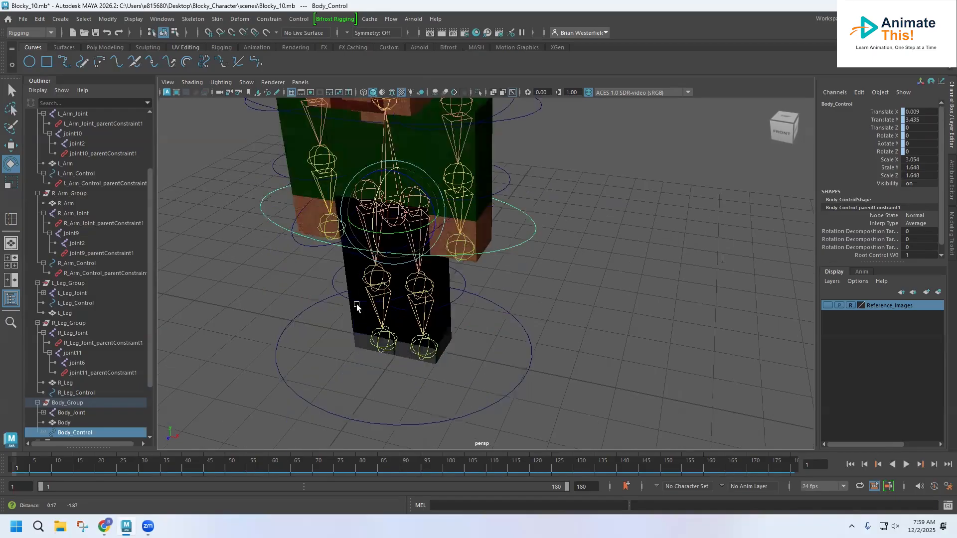
{"action": "left_click", "coordinate": [280, 337]}
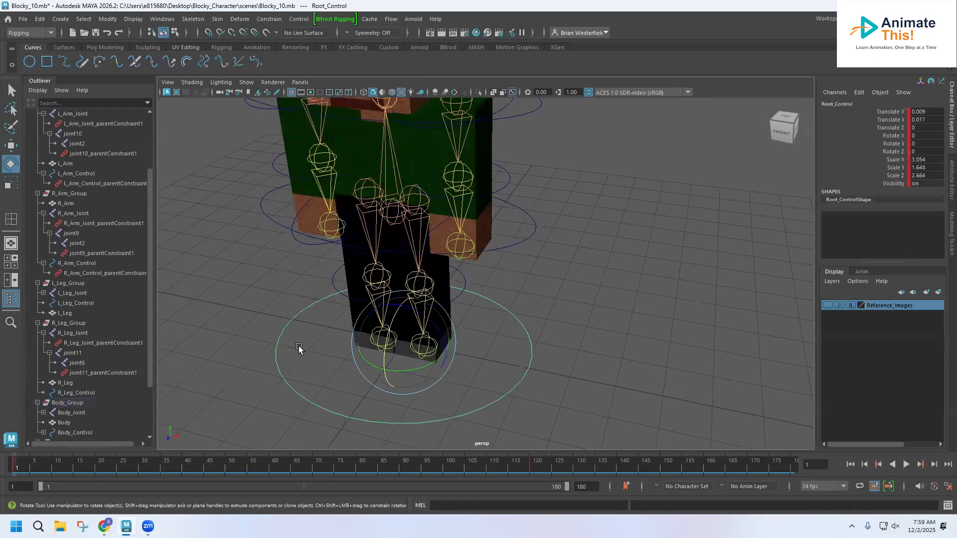
{"action": "left_click", "coordinate": [304, 247]}
{"action": "left_click_drag", "start_coordinate": [305, 248], "coordinate": [285, 269], "text": "alt"}
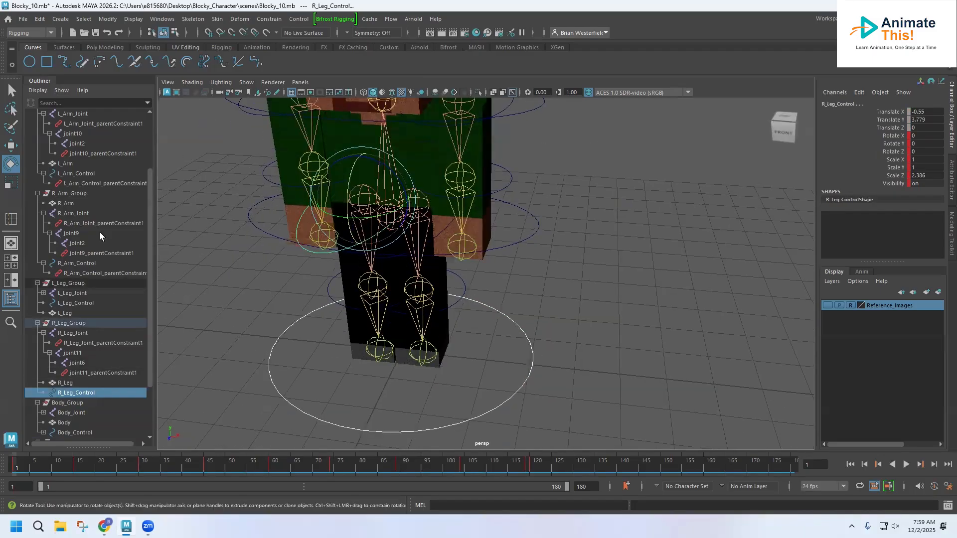
{"action": "left_click", "coordinate": [269, 19]}
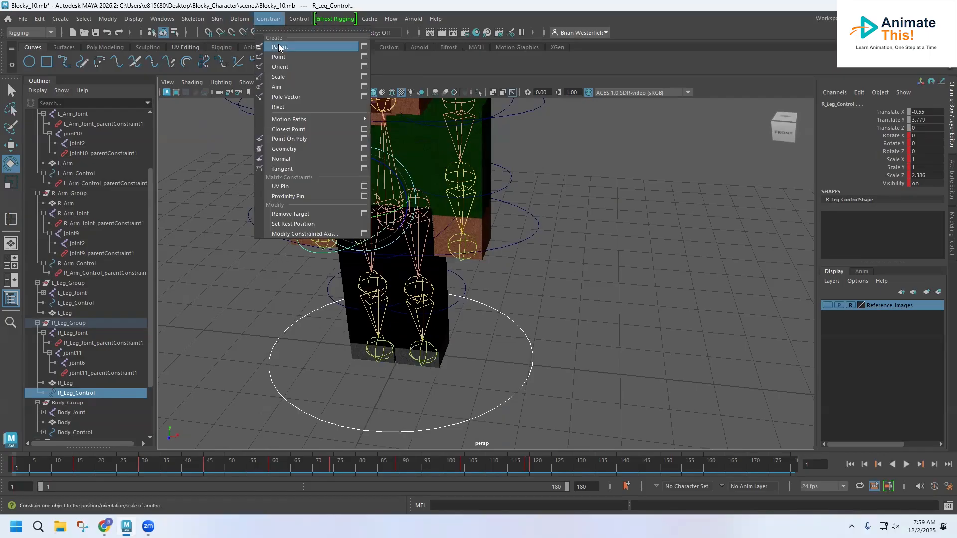
{"action": "left_click", "coordinate": [279, 48]}
- Parent-constrain L_Leg_Control to Root_Control, with the root control as the driver
{"action": "left_click", "coordinate": [482, 416]}
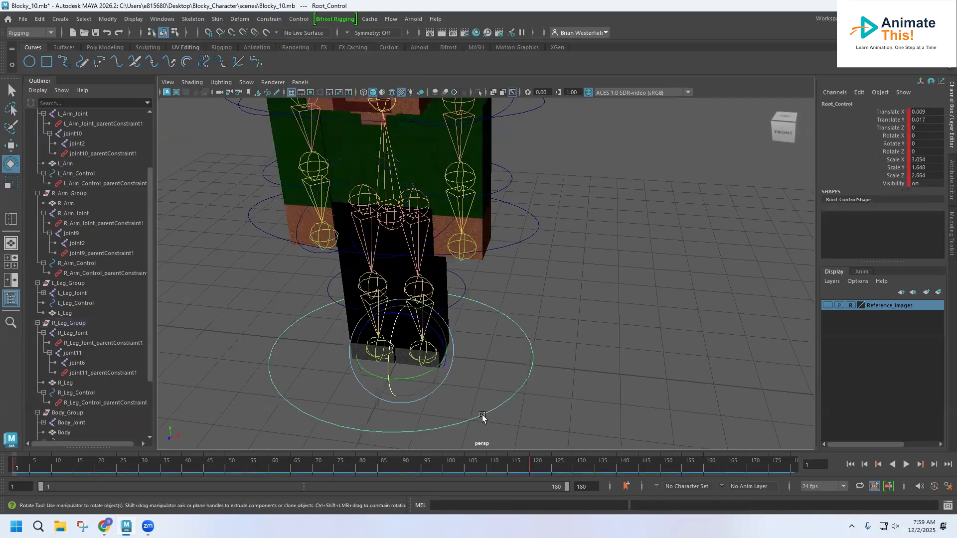
{"action": "left_click", "coordinate": [443, 227]}
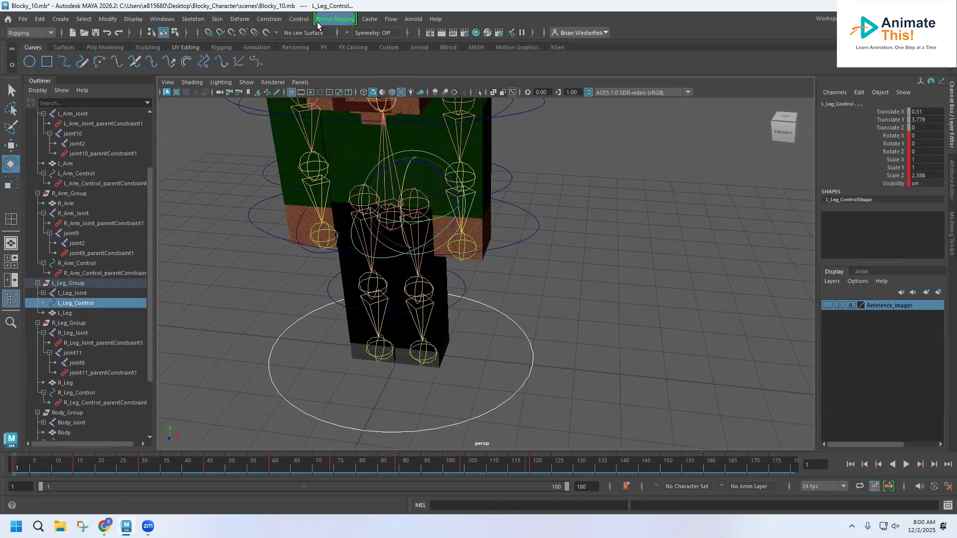
{"action": "left_click", "coordinate": [280, 19]}
{"action": "left_click", "coordinate": [288, 48]}
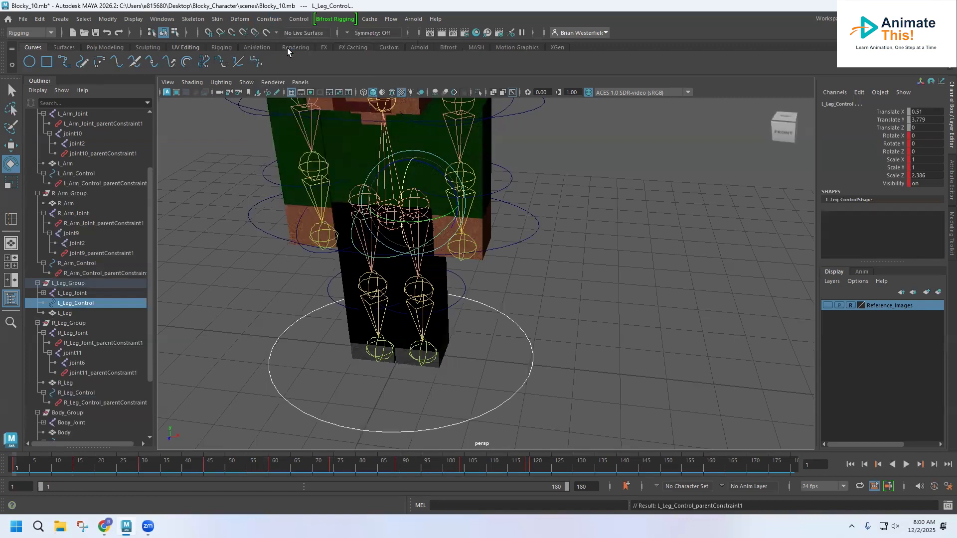
- Test the new leg constraints by rotating Root_Control about -17 degrees in X, and undo the rotation
{"action": "left_click", "coordinate": [270, 363]}
{"action": "left_click_drag", "start_coordinate": [390, 321], "coordinate": [350, 323]}
{"action": "key", "text": "ctrl+z"}
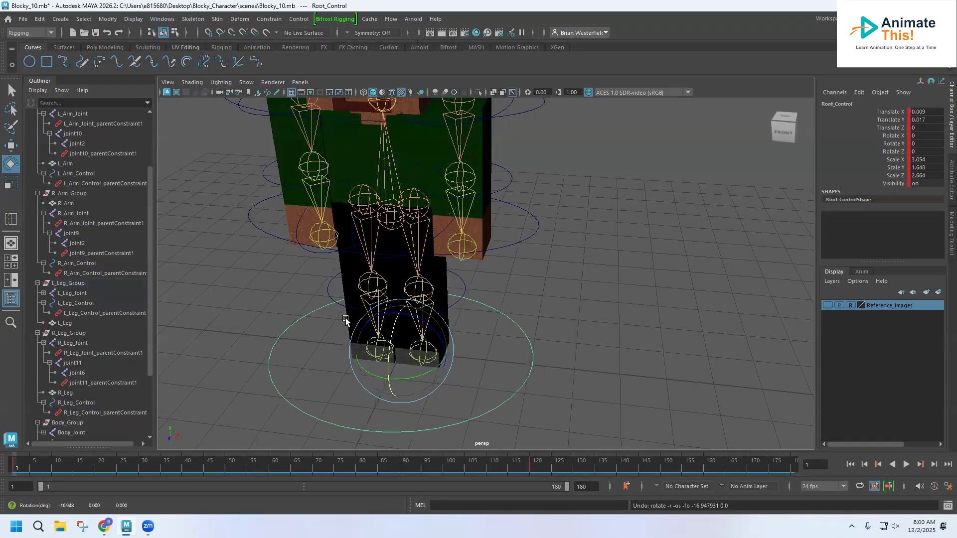
- Test the left arm by rotating it forward and bending Left_Elbow_Control to about -72 degrees in X
{"action": "scroll", "coordinate": [409, 298], "scroll_direction": "down", "scroll_amount": 4}
{"action": "left_click_drag", "start_coordinate": [461, 297], "coordinate": [416, 263], "text": "alt"}
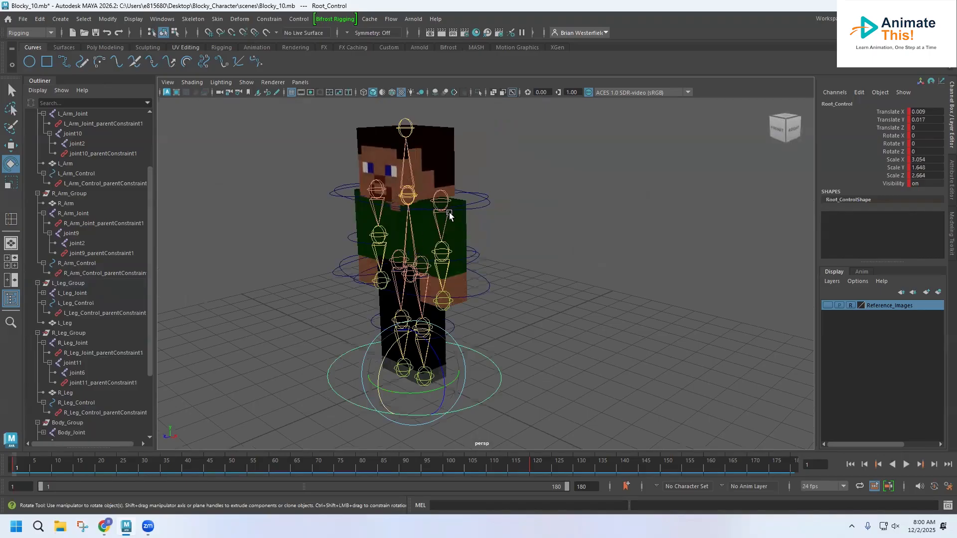
{"action": "scroll", "coordinate": [450, 215], "scroll_direction": "up", "scroll_amount": 2}
{"action": "left_click", "coordinate": [486, 177]}
{"action": "left_click", "coordinate": [425, 171]}
{"action": "left_click_drag", "start_coordinate": [426, 171], "coordinate": [429, 235]}
{"action": "left_click", "coordinate": [396, 238]}
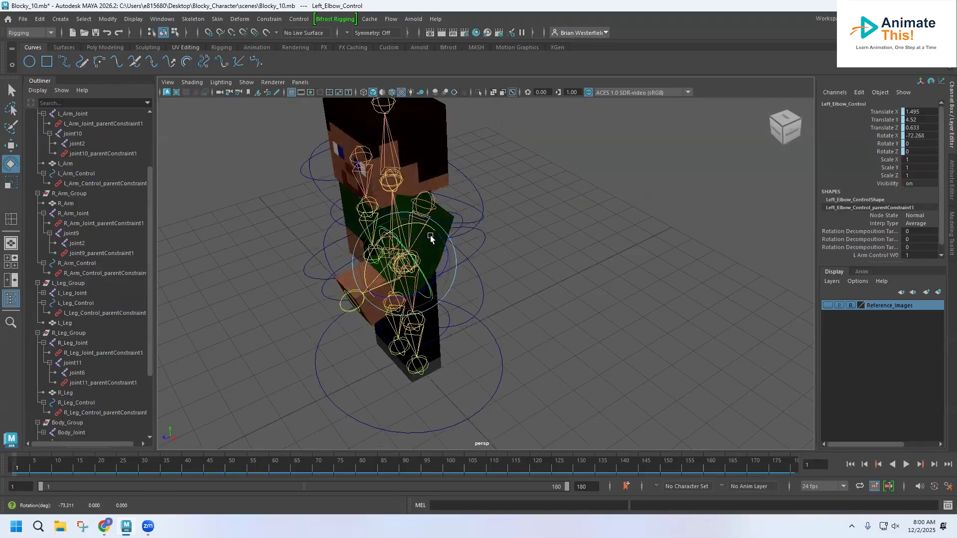
- Test the posed rig by rotating Root_Control about 21 degrees in X, and undo the root and left arm rotations
{"action": "left_click", "coordinate": [319, 367]}
{"action": "mouse_move", "coordinate": [375, 332]}
{"action": "left_mouse_down"}
{"action": "mouse_move", "coordinate": [372, 355]}
{"action": "mouse_move", "coordinate": [374, 344]}
{"action": "left_mouse_up"}
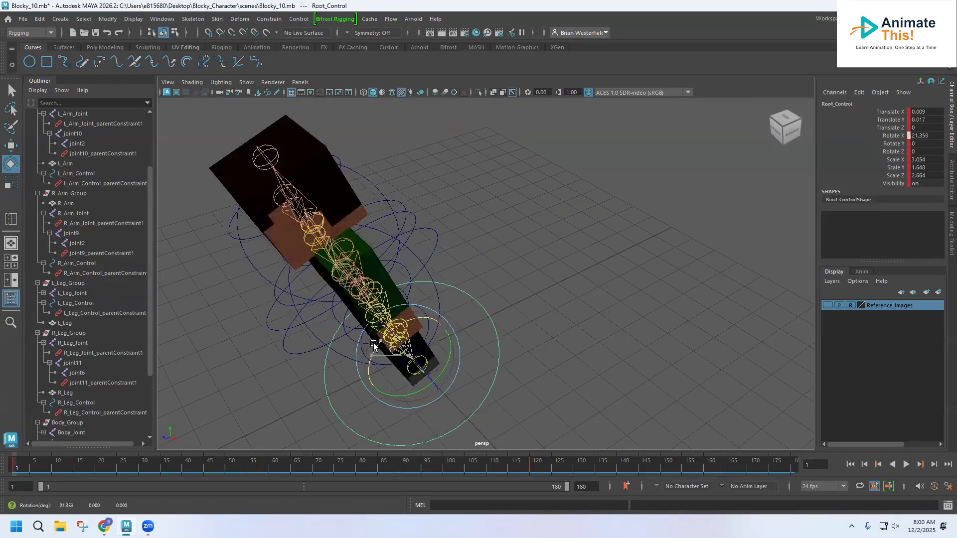
{"action": "key", "text": "ctrl+z"}
{"action": "left_click_drag", "start_coordinate": [521, 431], "coordinate": [528, 449], "text": "alt"}
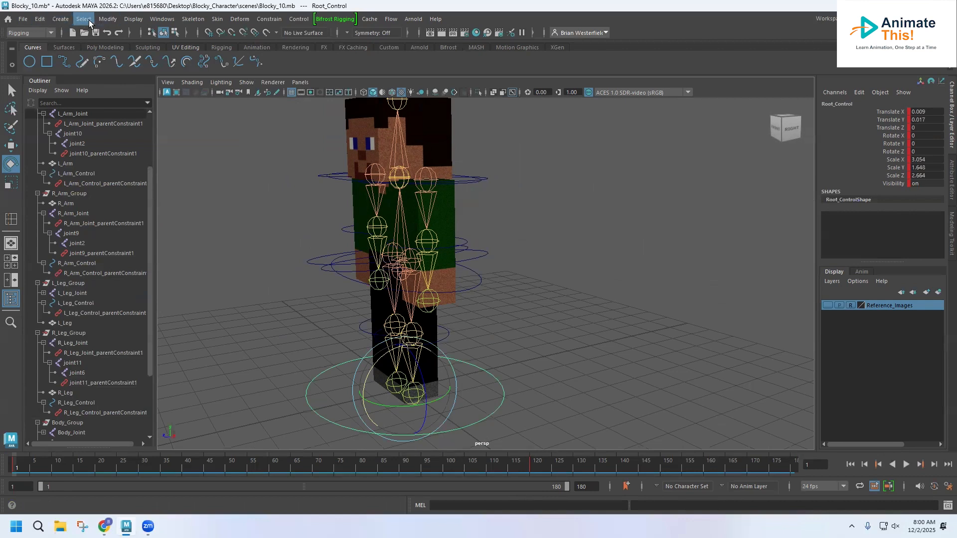
- Delete all animation keys of Root_Control in the Graph Editor
{"action": "left_click", "coordinate": [156, 19]}
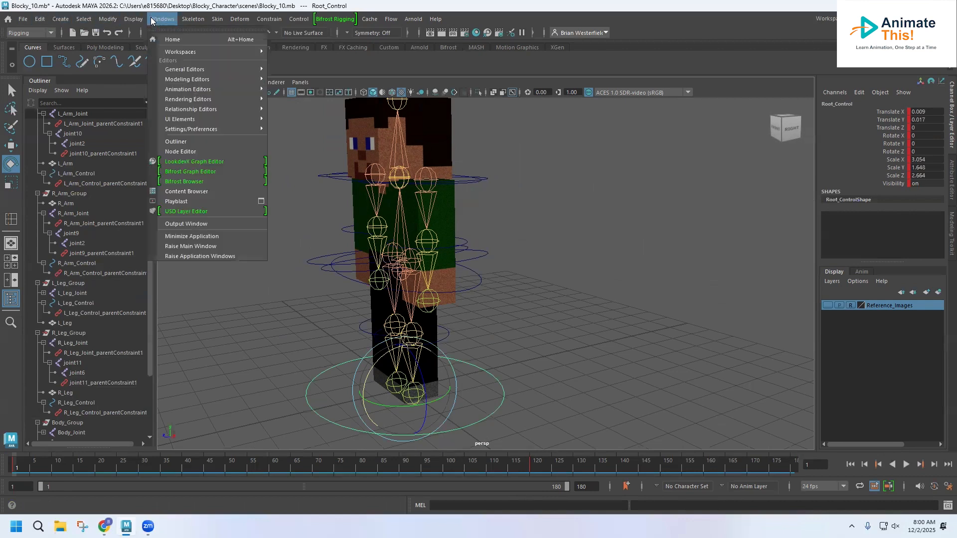
{"action": "mouse_move", "coordinate": [209, 89]}
{"action": "left_click", "coordinate": [294, 97]}
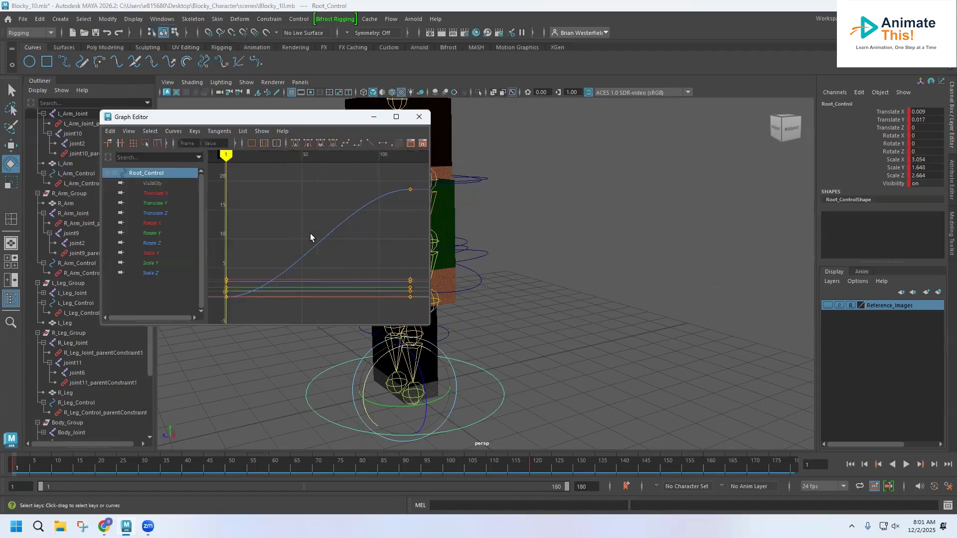
{"action": "scroll", "coordinate": [299, 222], "scroll_direction": "down", "scroll_amount": 4}
{"action": "left_click_drag", "start_coordinate": [245, 193], "coordinate": [375, 279]}
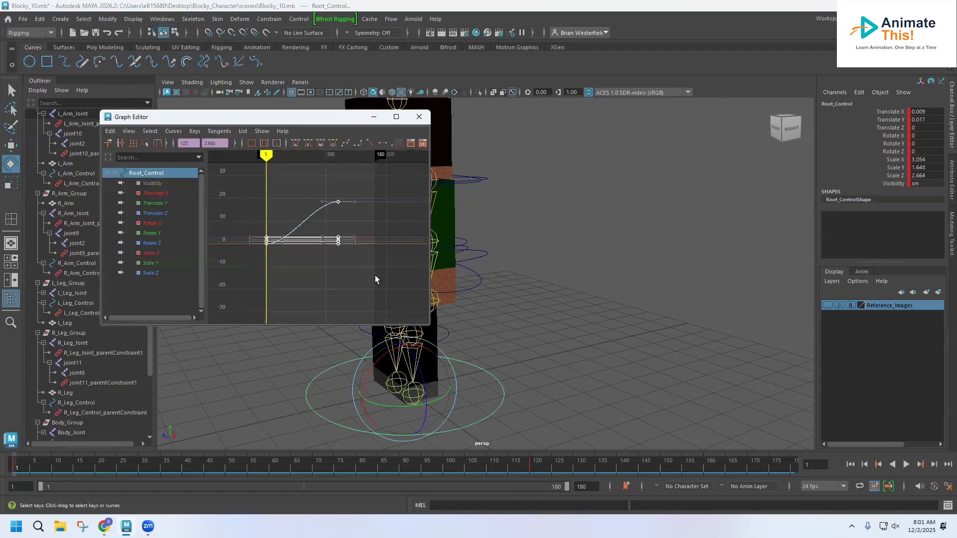
{"action": "key", "text": "Delete"}
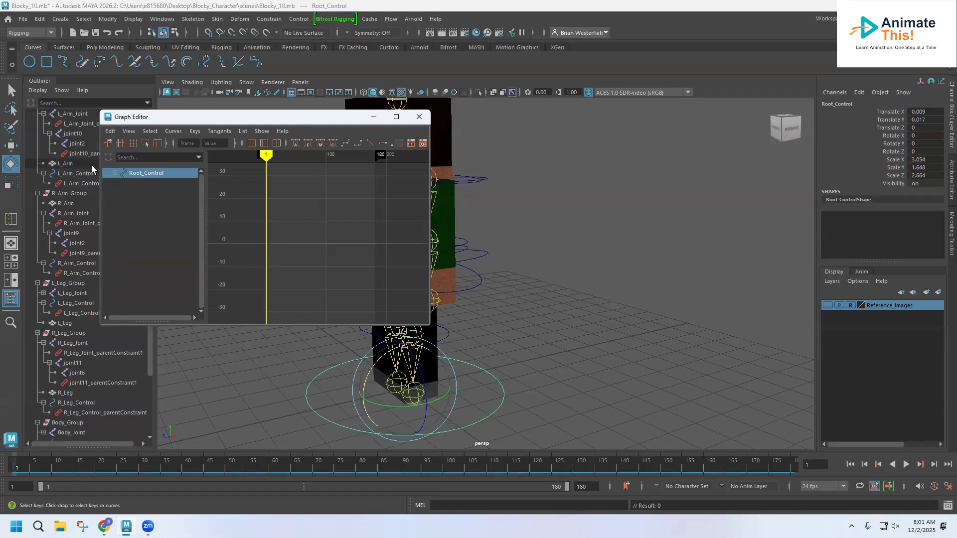
- Delete all animation keys of the leg, knee, elbow, body, arm and root controls together, and minimise the Graph Editor
{"action": "left_click", "coordinate": [74, 403]}
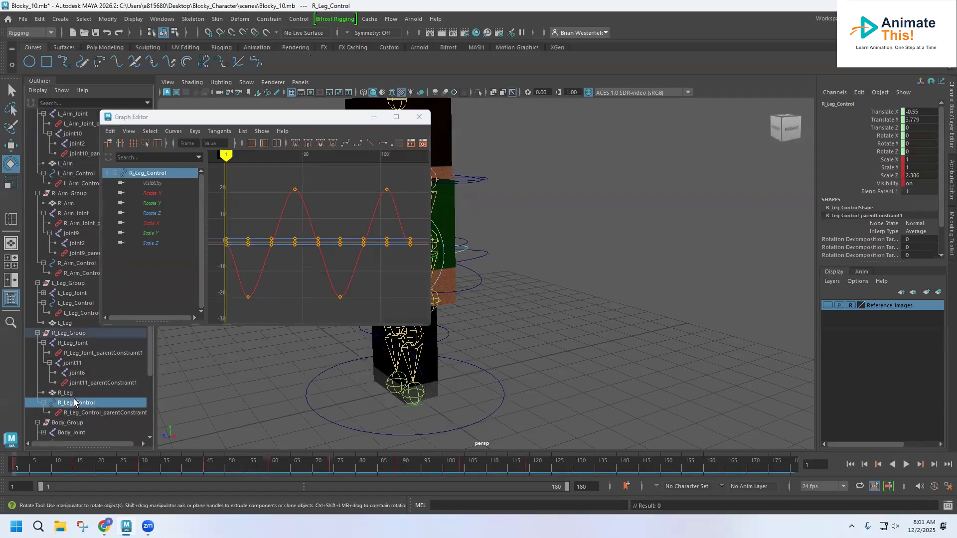
{"action": "scroll", "coordinate": [76, 409], "scroll_direction": "down", "scroll_amount": 3}
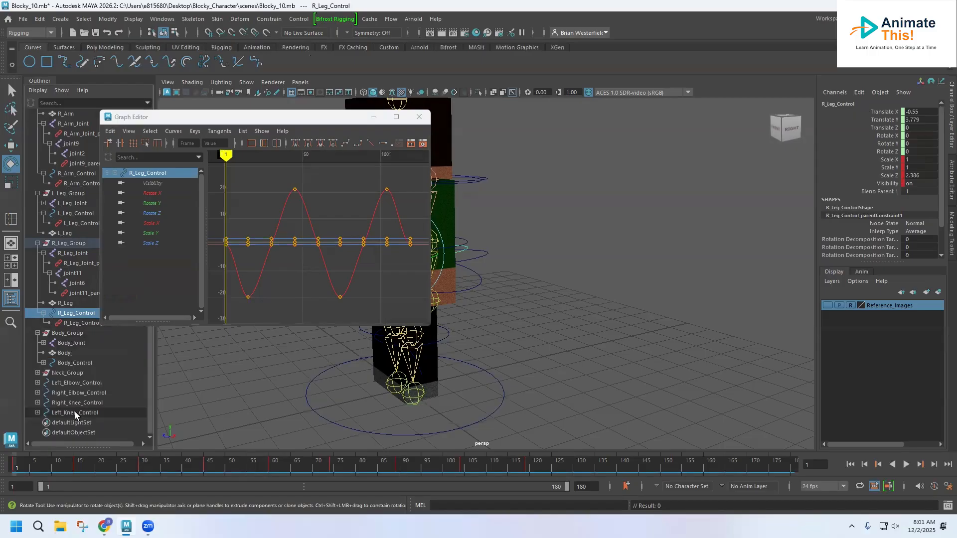
{"action": "left_click", "coordinate": [74, 413], "text": "ctrl"}
{"action": "left_click", "coordinate": [74, 403], "text": "ctrl"}
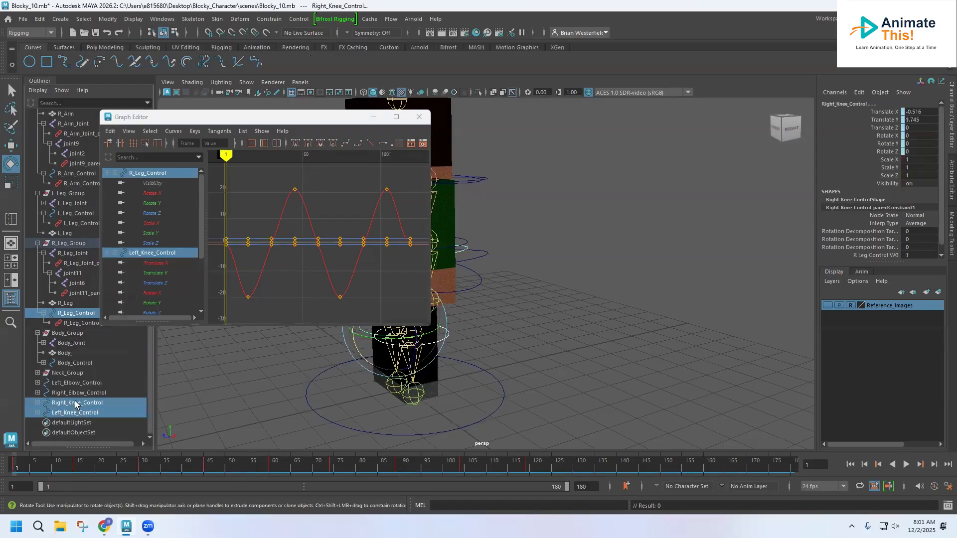
{"action": "left_click", "coordinate": [74, 394], "text": "ctrl"}
{"action": "left_click", "coordinate": [75, 383], "text": "ctrl"}
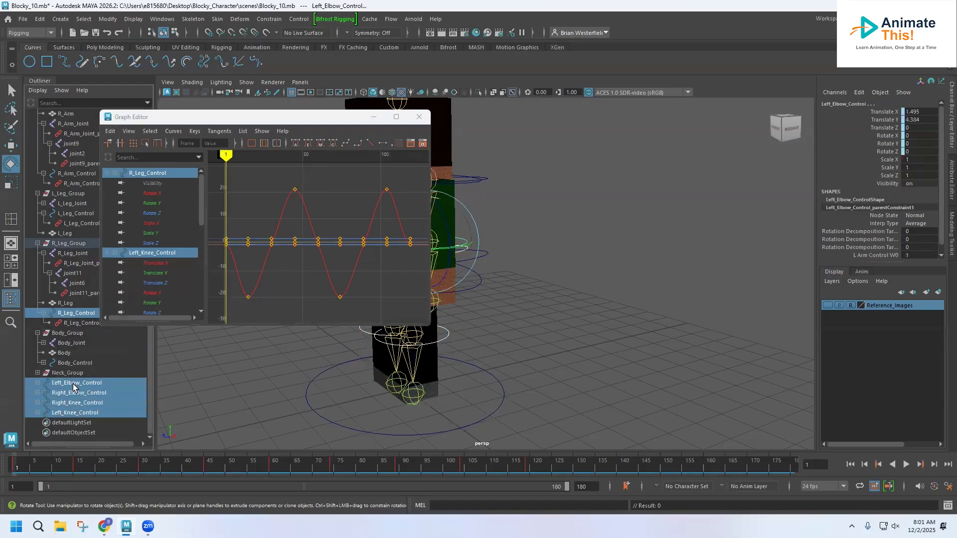
{"action": "left_click", "coordinate": [71, 363], "text": "ctrl"}
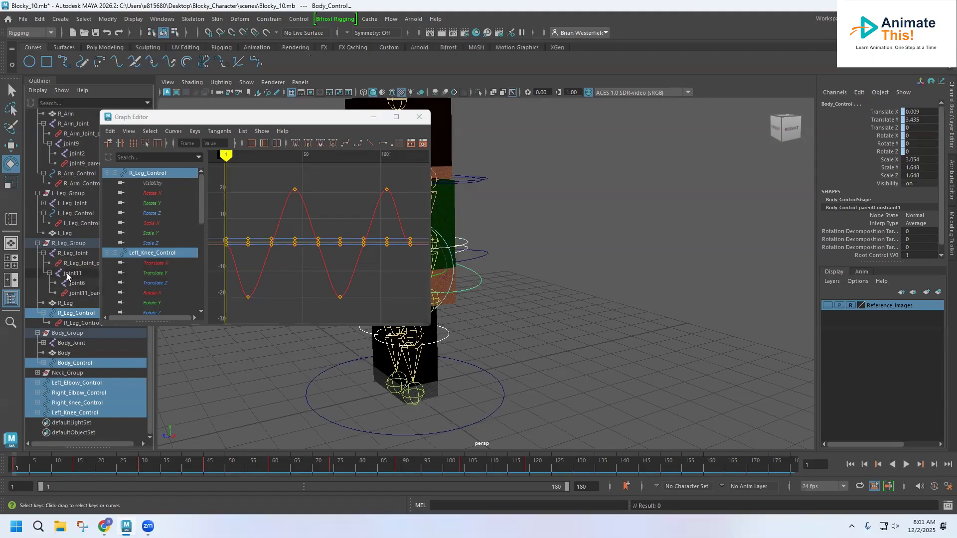
{"action": "scroll", "coordinate": [64, 278], "scroll_direction": "up", "scroll_amount": 3}
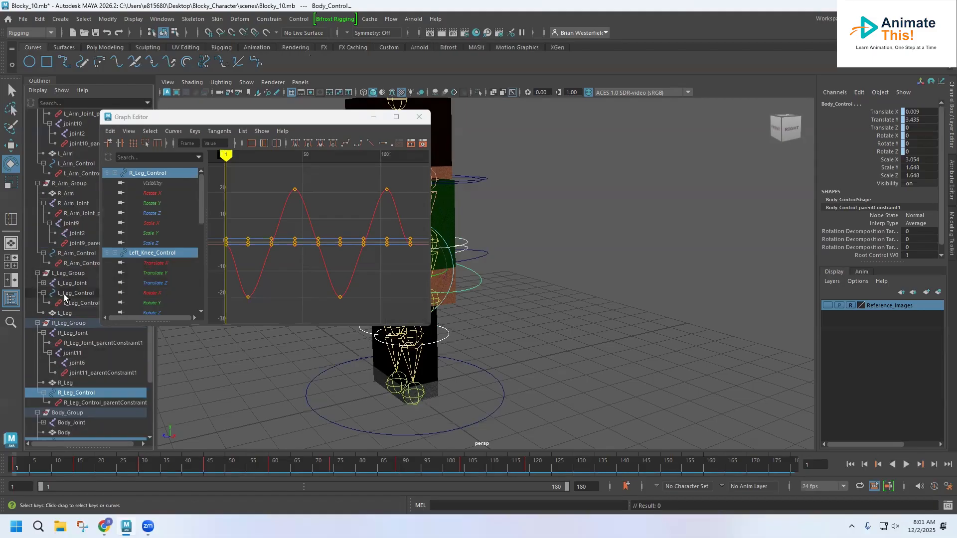
{"action": "left_click", "coordinate": [66, 293], "text": "ctrl"}
{"action": "left_click", "coordinate": [65, 255], "text": "ctrl"}
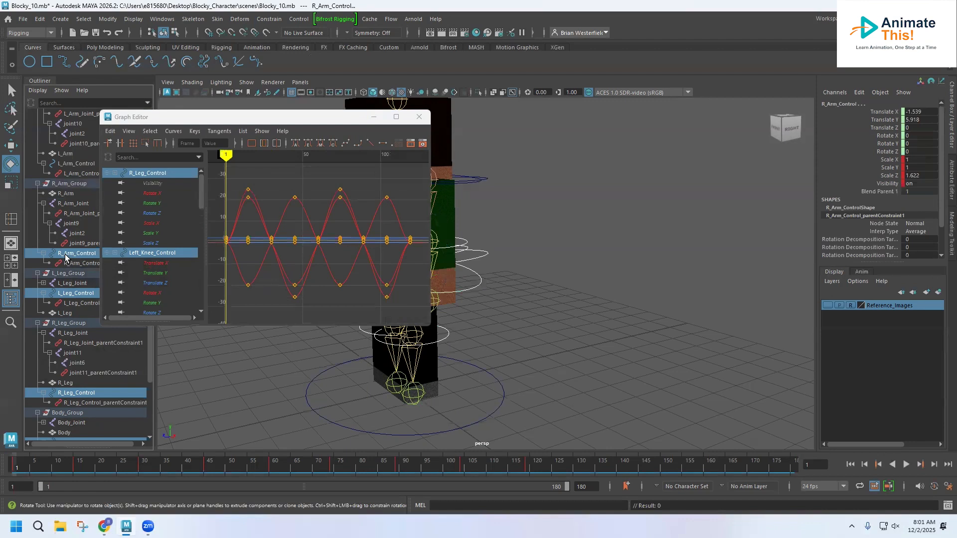
{"action": "scroll", "coordinate": [66, 256], "scroll_direction": "up", "scroll_amount": 3}
{"action": "left_click", "coordinate": [67, 244], "text": "ctrl"}
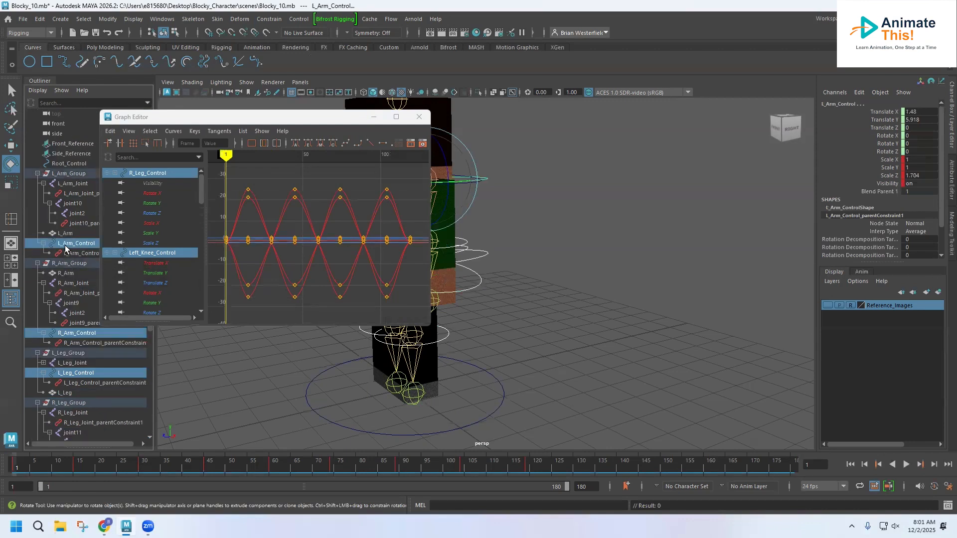
{"action": "left_click", "coordinate": [69, 164], "text": "ctrl"}
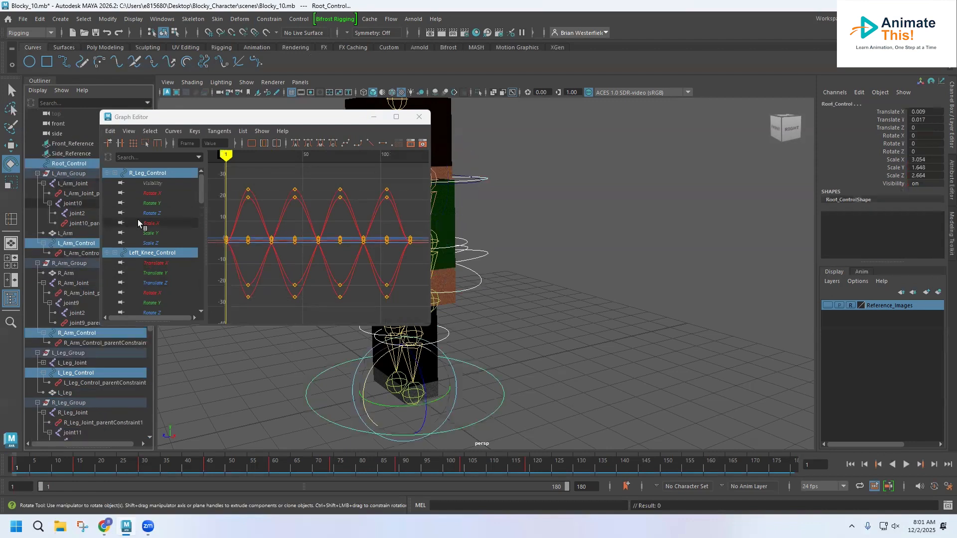
{"action": "key", "text": "a"}
{"action": "left_click_drag", "start_coordinate": [219, 173], "coordinate": [346, 246]}
{"action": "key", "text": "Delete"}
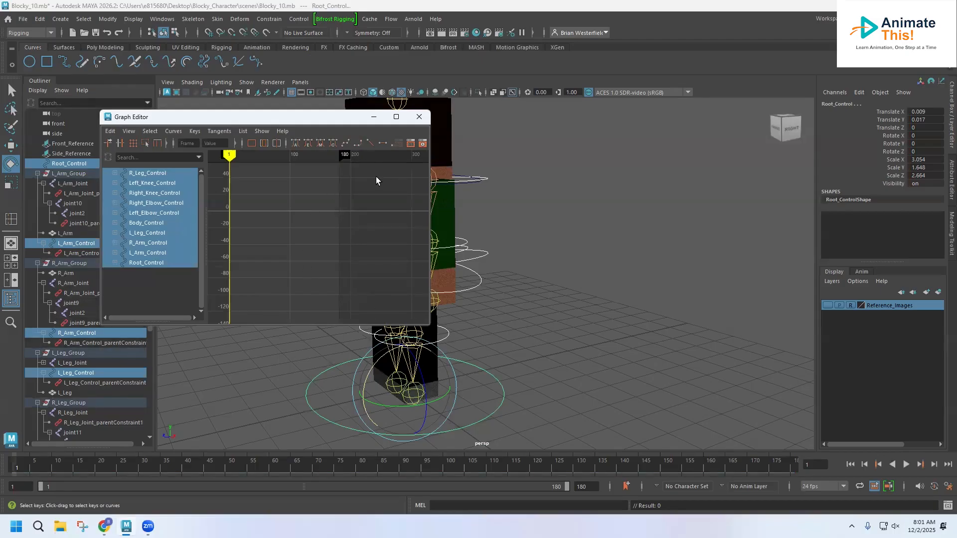
{"action": "left_click", "coordinate": [373, 118]}
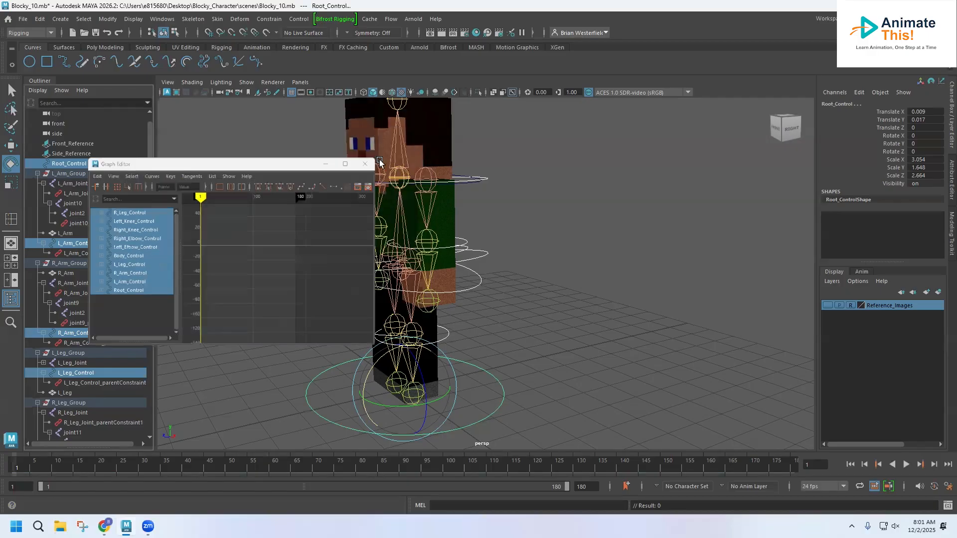
- Test the left elbow by rotating Left_Elbow_Control about -50 degrees in X and scrubbing the timeline, and undo the rotation
{"action": "left_click_drag", "start_coordinate": [389, 246], "coordinate": [410, 258], "text": "alt"}
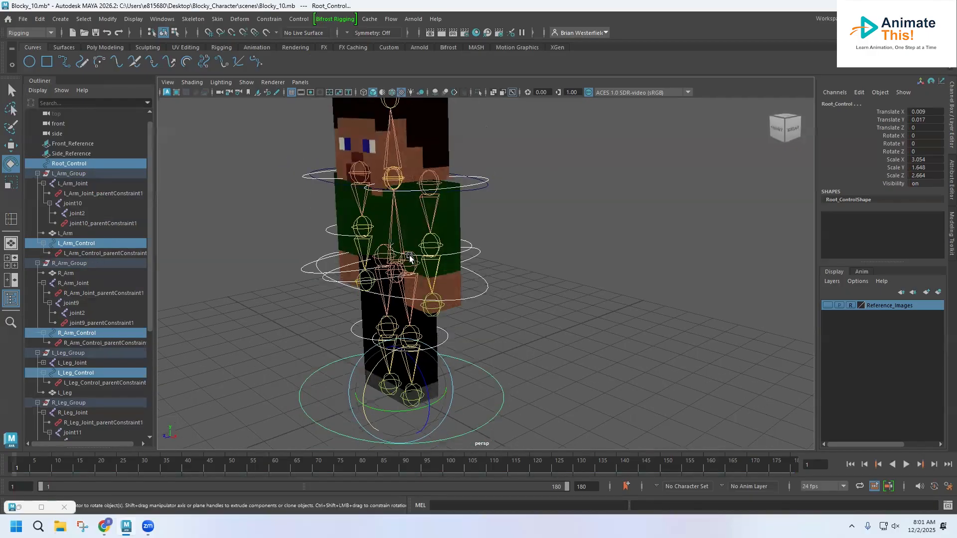
{"action": "scroll", "coordinate": [410, 257], "scroll_direction": "up", "scroll_amount": 3}
{"action": "left_click", "coordinate": [458, 225]}
{"action": "left_click_drag", "start_coordinate": [385, 197], "coordinate": [422, 185]}
{"action": "left_click_drag", "start_coordinate": [20, 467], "coordinate": [97, 473]}
{"action": "left_click_drag", "start_coordinate": [5, 477], "coordinate": [1, 478]}
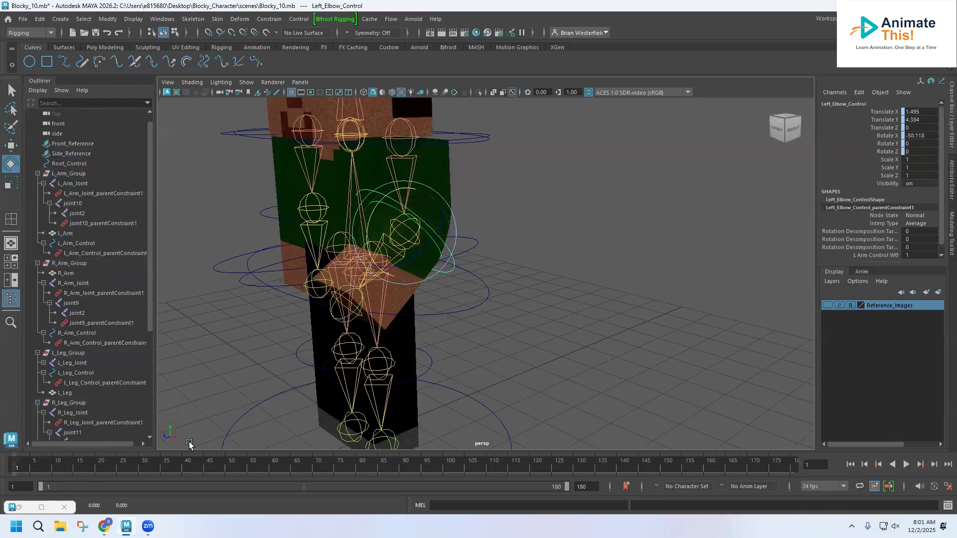
{"action": "key", "text": "ctrl+z"}
{"action": "key", "text": "ctrl+z"}
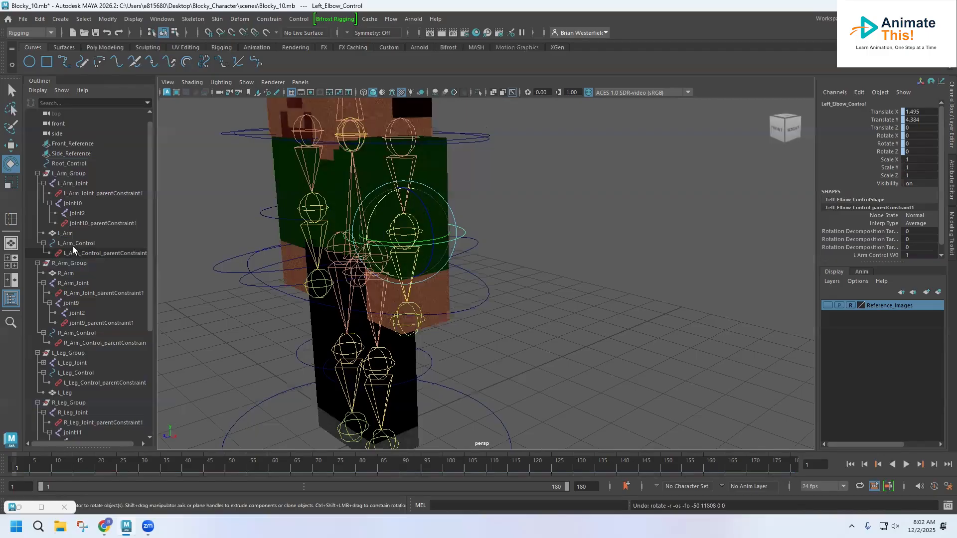
- Select R_Arm_Control and L_Leg_Control in turn to review their parent constraints
{"action": "left_click", "coordinate": [80, 334]}
{"action": "scroll", "coordinate": [81, 337], "scroll_direction": "down", "scroll_amount": 3}
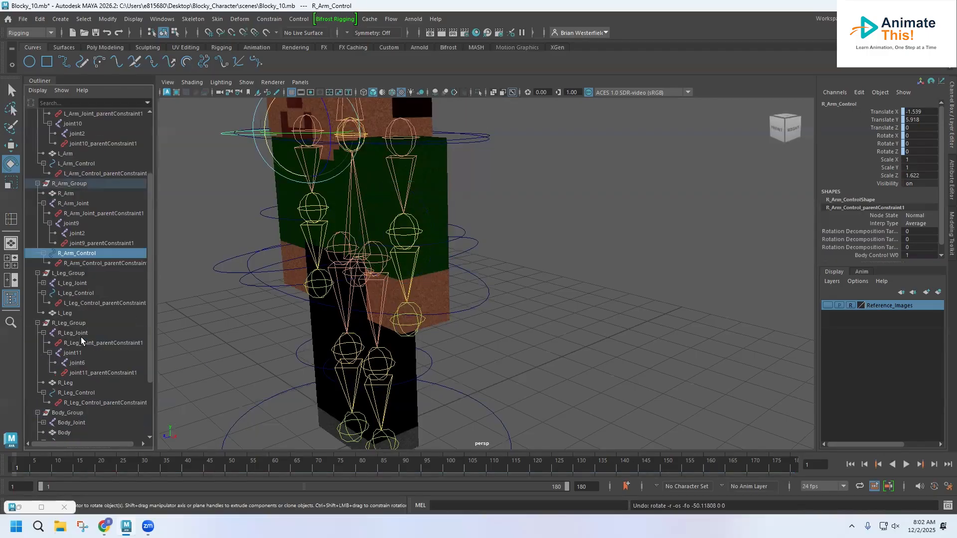
{"action": "left_click", "coordinate": [71, 295]}
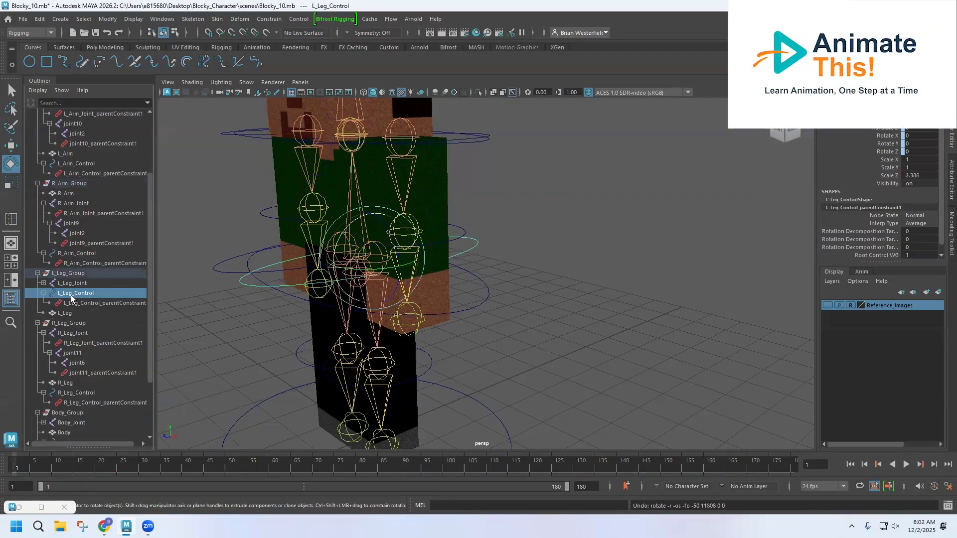